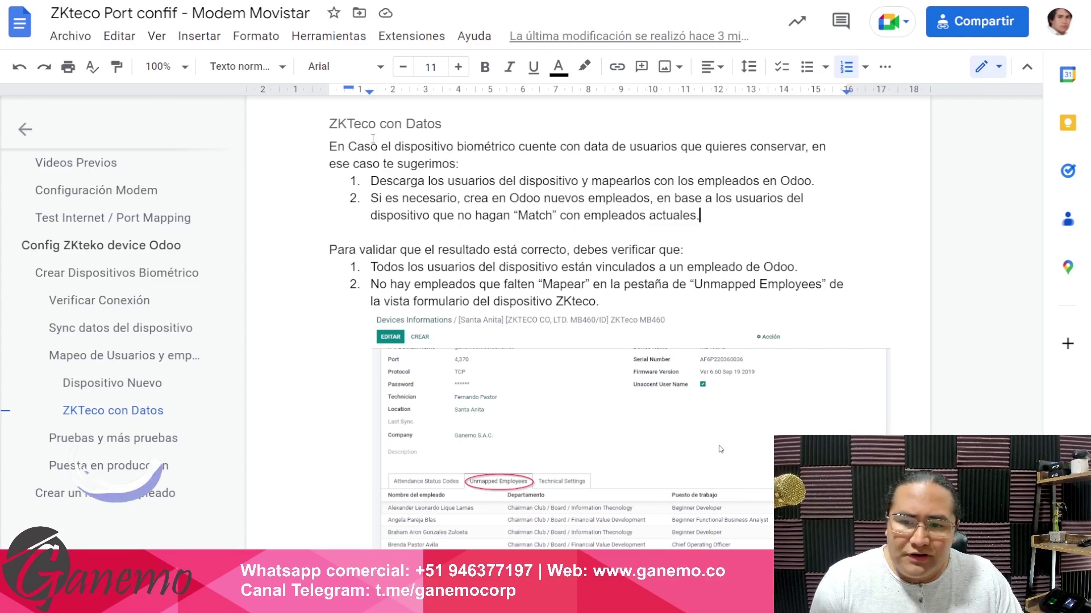
Step: Review the guide's "ZKTeco con Datos" section on keeping existing device users, mapping them to Odoo employees and validating the result
left_click_drag(329, 125, 455, 128)
left_click(502, 132)
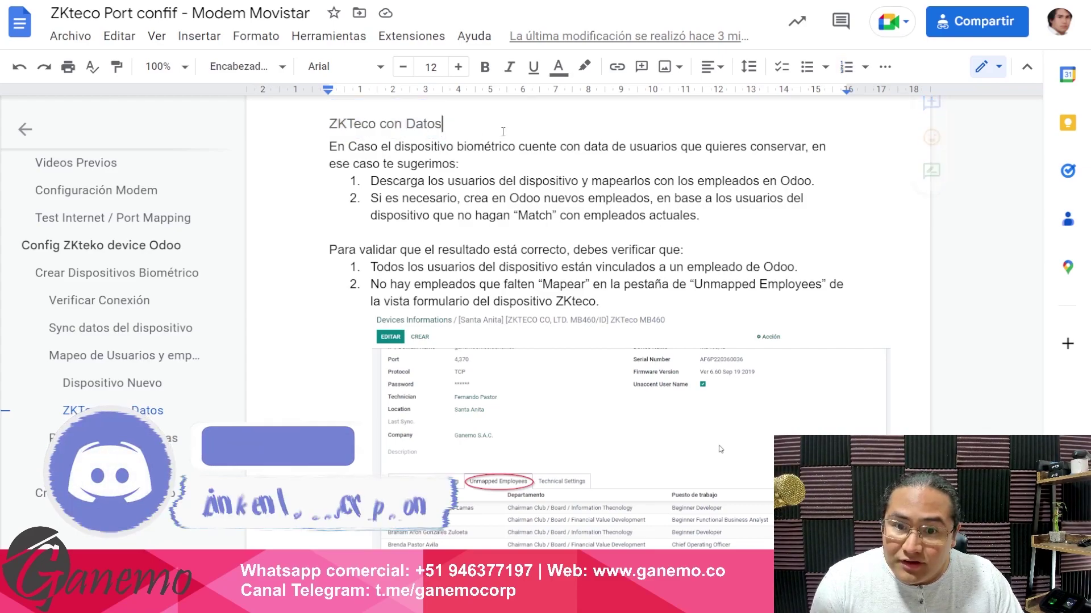
left_click_drag(331, 147, 680, 233)
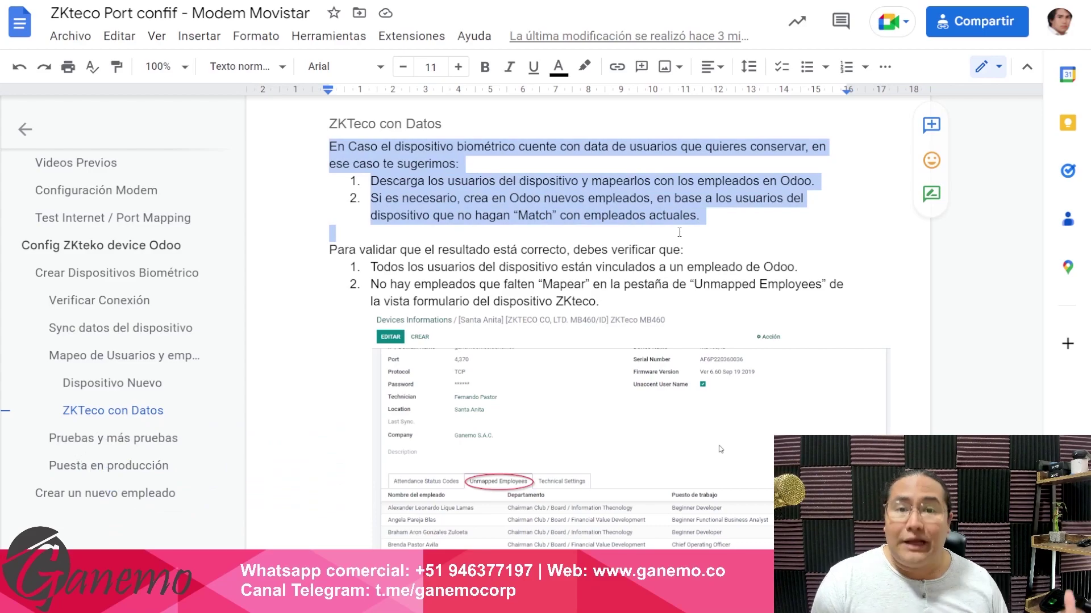
left_click(679, 232)
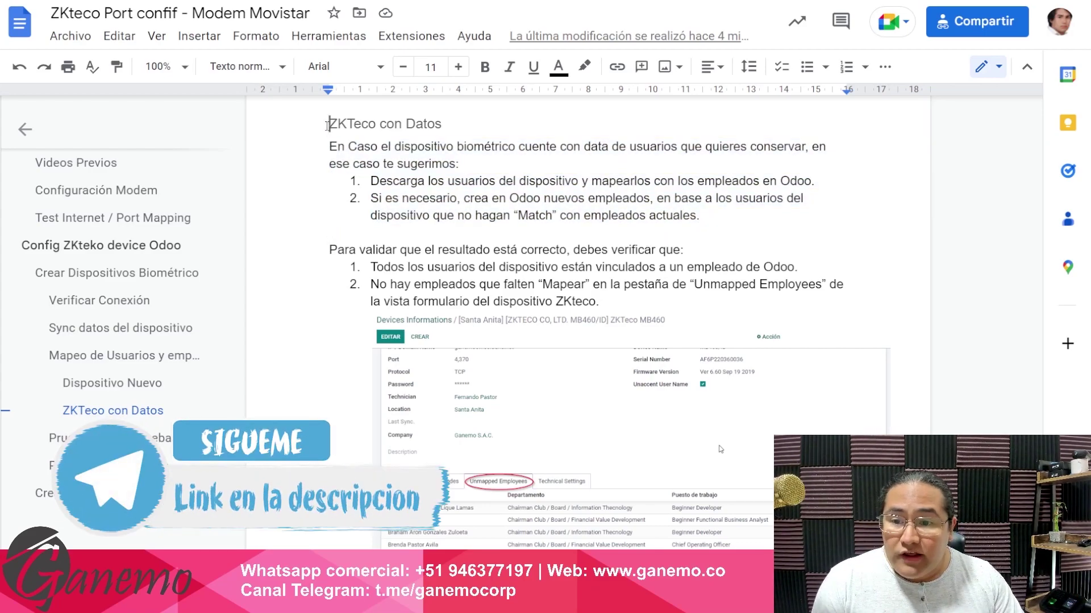
left_click_drag(328, 123, 632, 301)
left_click(632, 301)
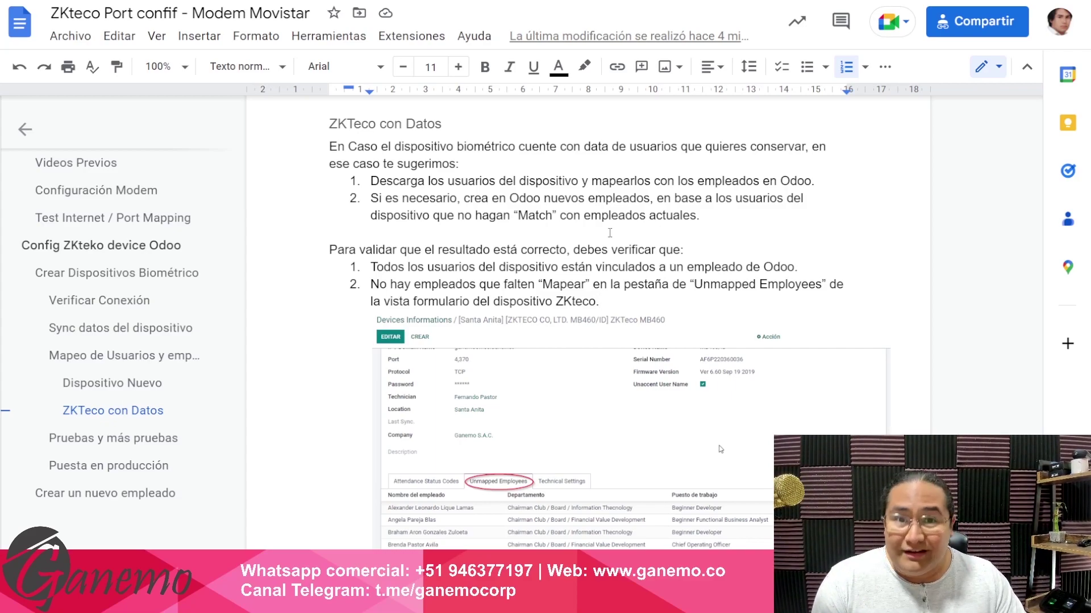
left_click(648, 237)
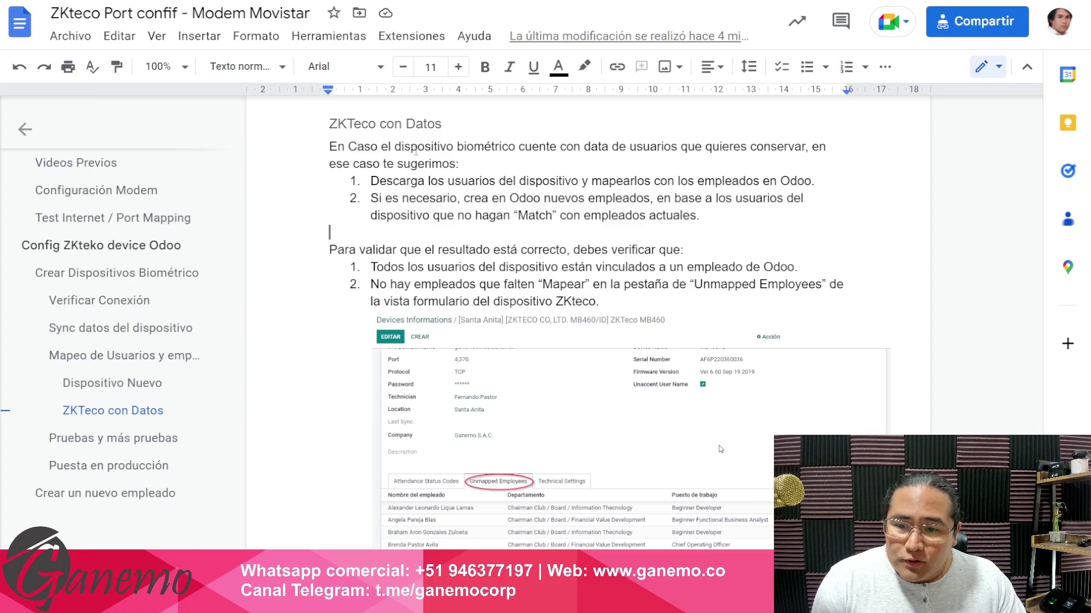
left_click_drag(335, 146, 602, 301)
left_click(606, 300)
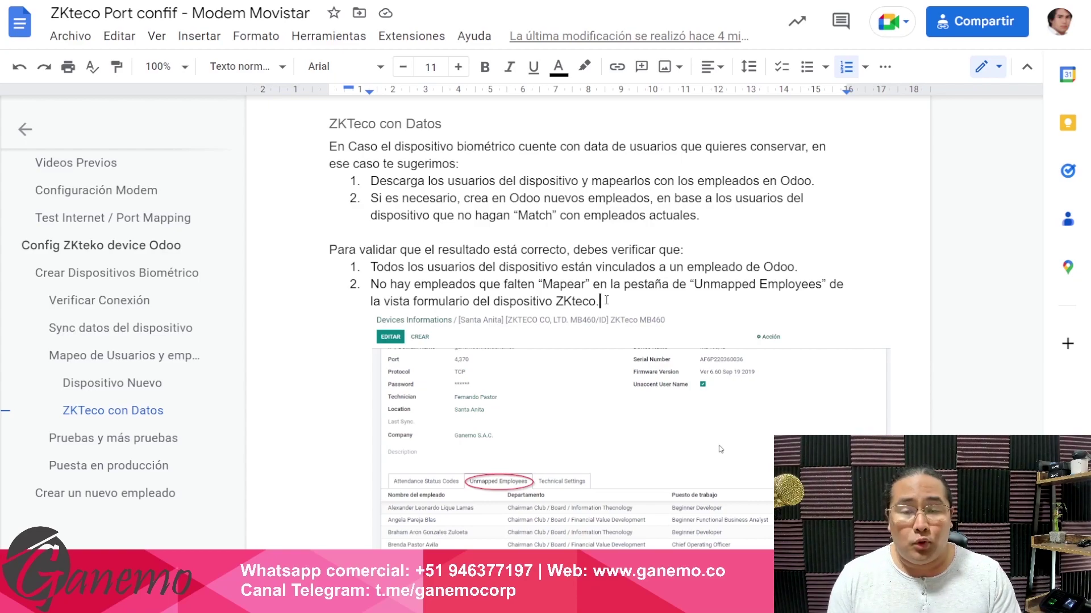
left_click(385, 182)
left_click_drag(401, 183, 569, 184)
left_click(611, 181)
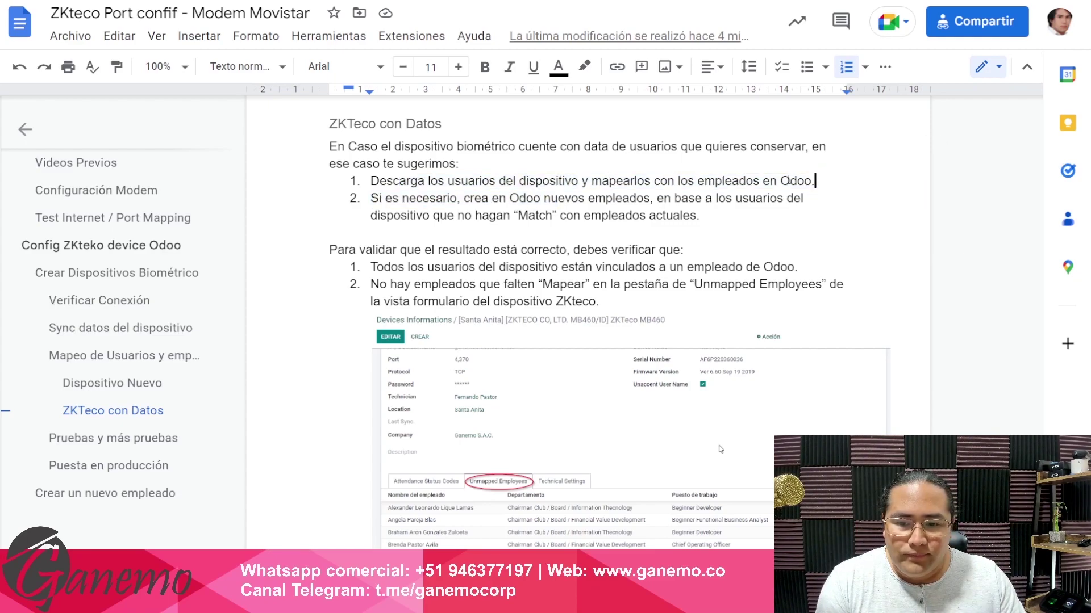
Step: Switch to Odoo and discard the pending edits on the ZKTeco MB460 device record
left_click(198, 1)
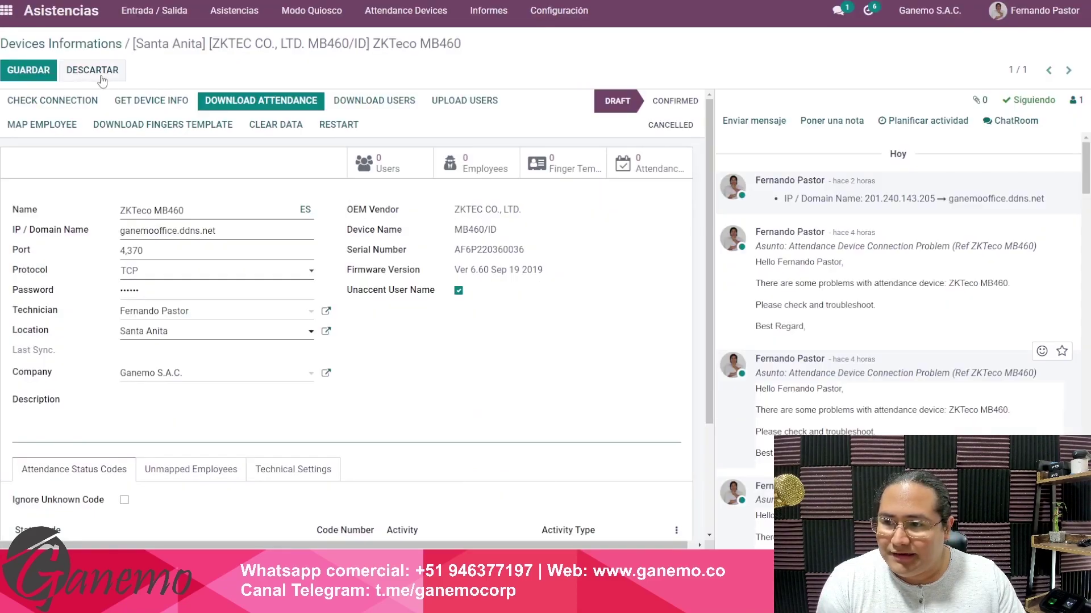
left_click(98, 74)
left_click_drag(94, 183, 647, 371)
left_click(589, 388)
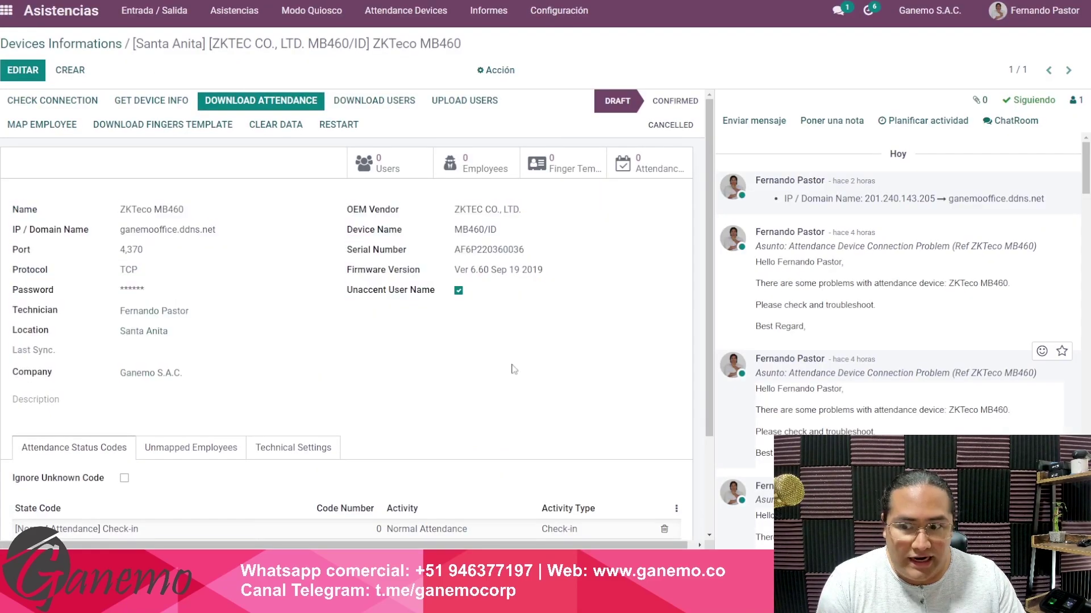
left_click_drag(72, 189, 510, 404)
left_click(548, 389)
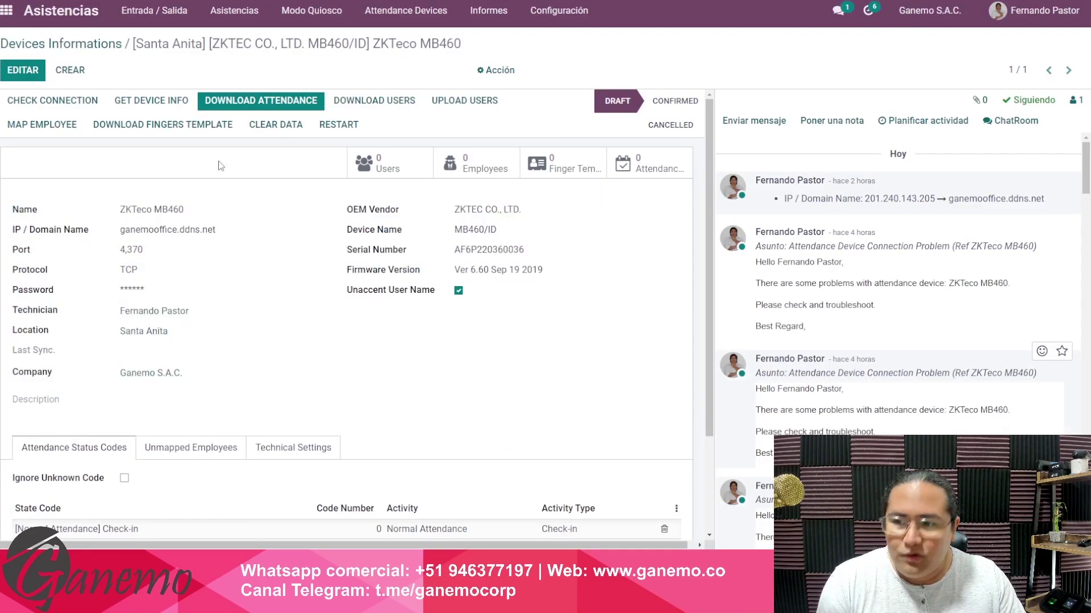
Step: Switch to the guide and recheck its first instruction on downloading the device users, returning to Odoo
left_click(162, 112)
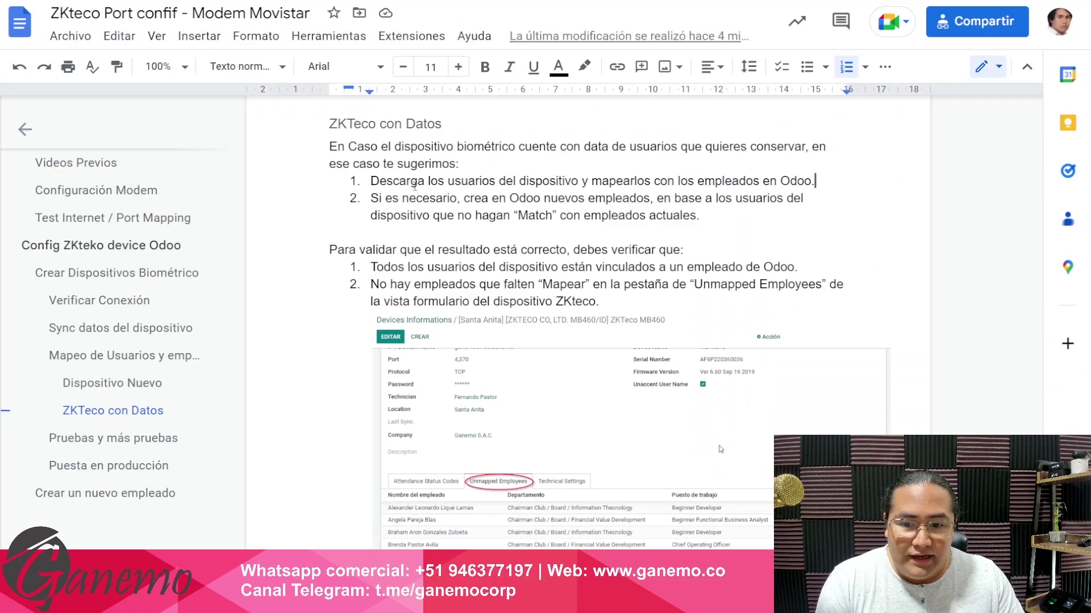
left_click_drag(410, 182, 560, 182)
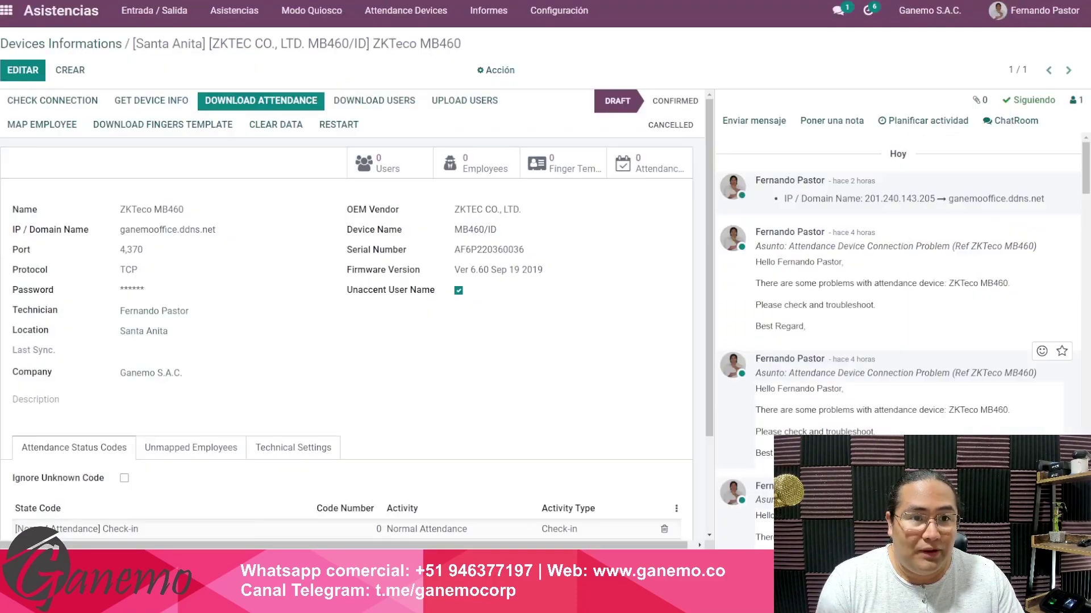
Step: Enlarge the ZKTeco MB460 device page to 150% browser zoom
left_click(375, 106)
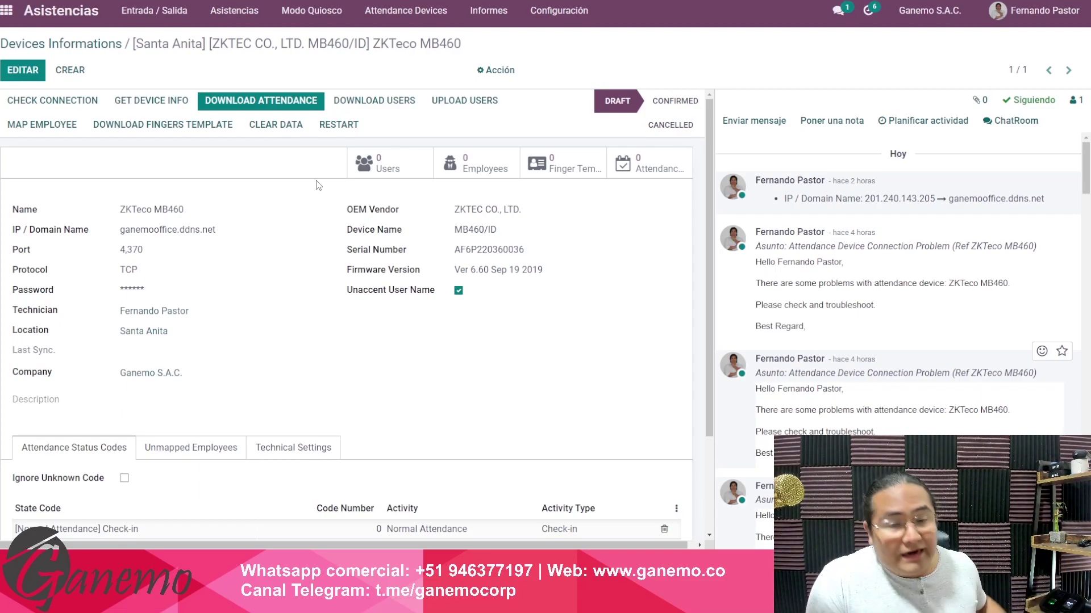
left_click(378, 102)
scroll(409, 311, "down", 1)
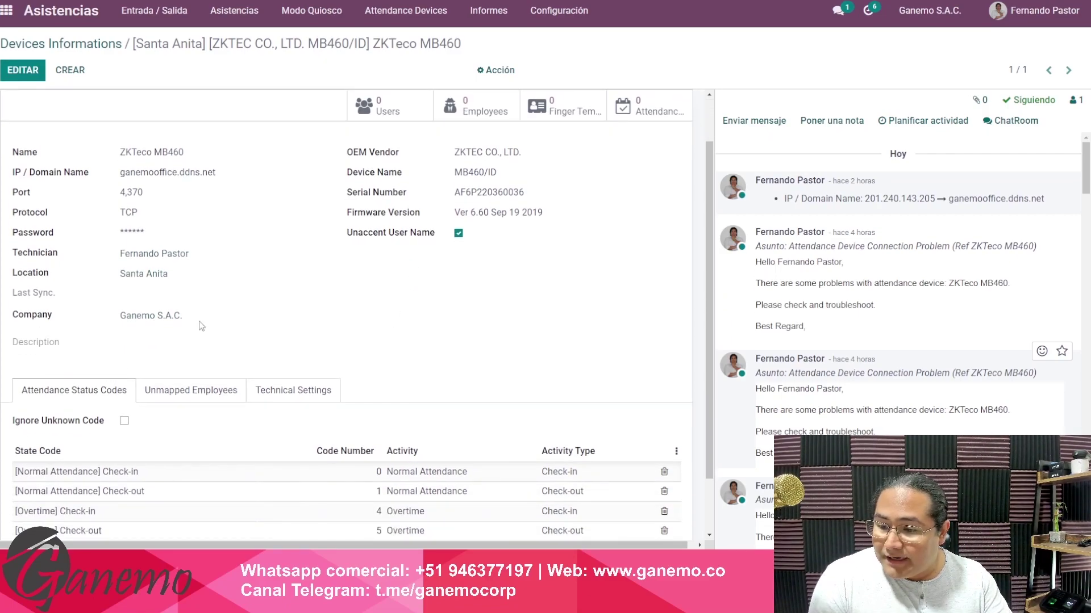
scroll(201, 326, "down", 1)
left_click(1080, 1)
left_click(1042, 90)
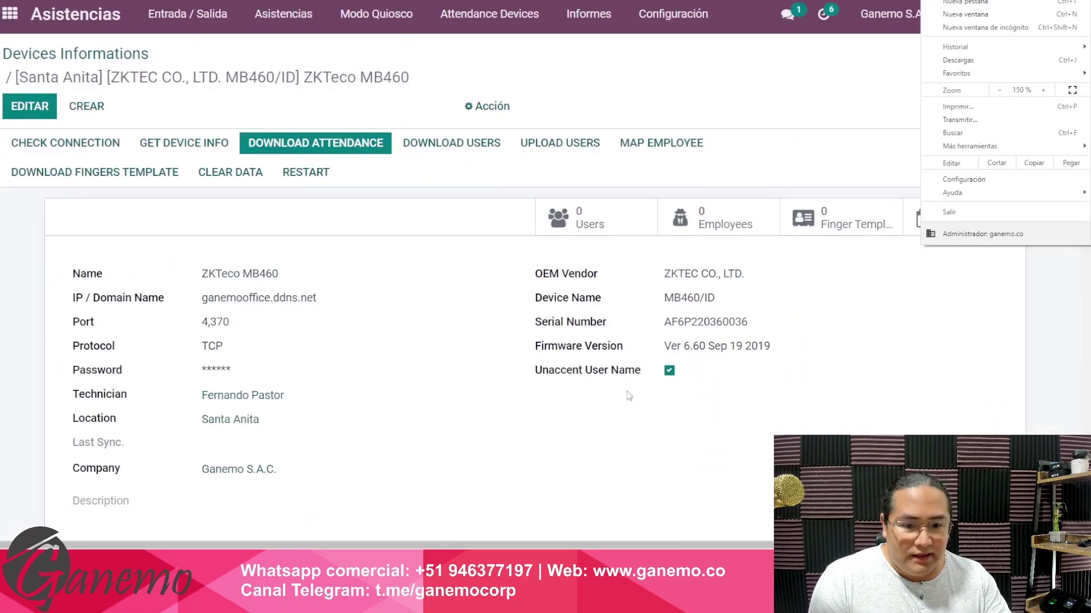
left_click(470, 305)
Step: Examine the device record's attendance status codes, unmapped employees and technical settings
scroll(477, 305, "down", 4)
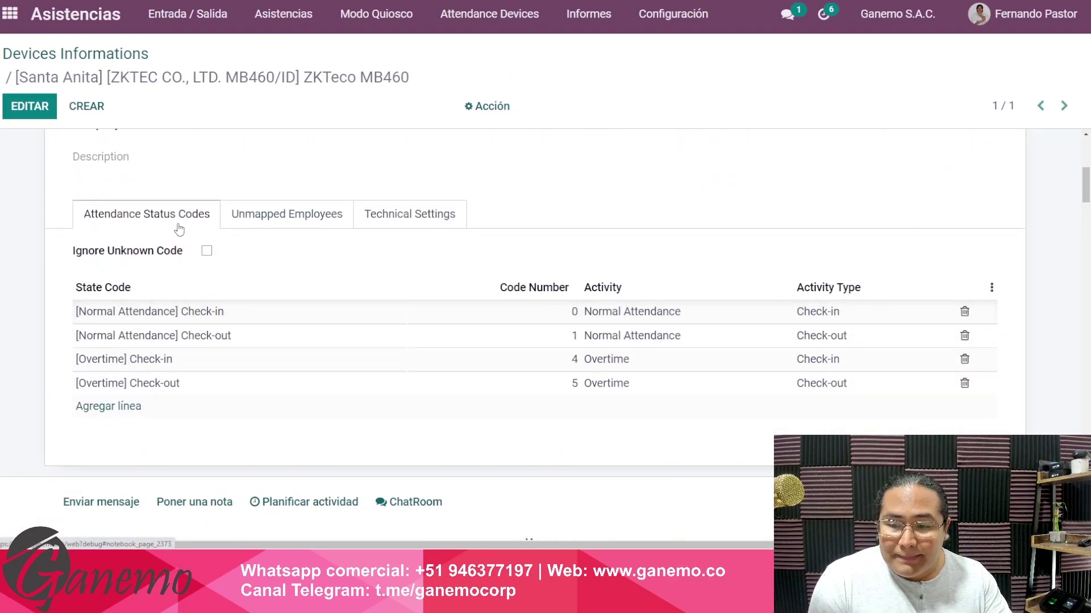
left_click(271, 219)
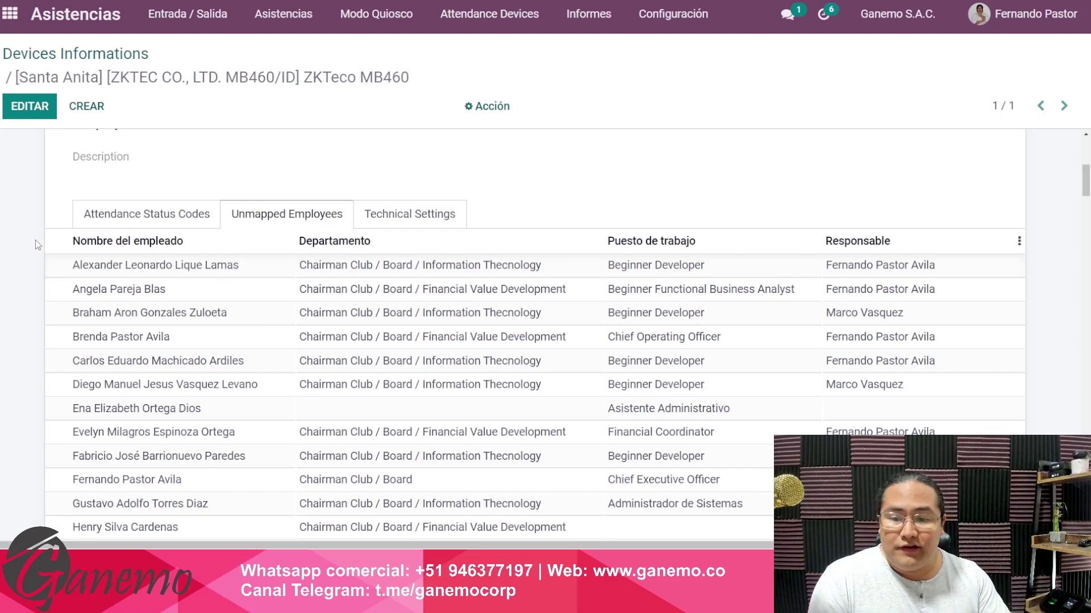
left_click(397, 225)
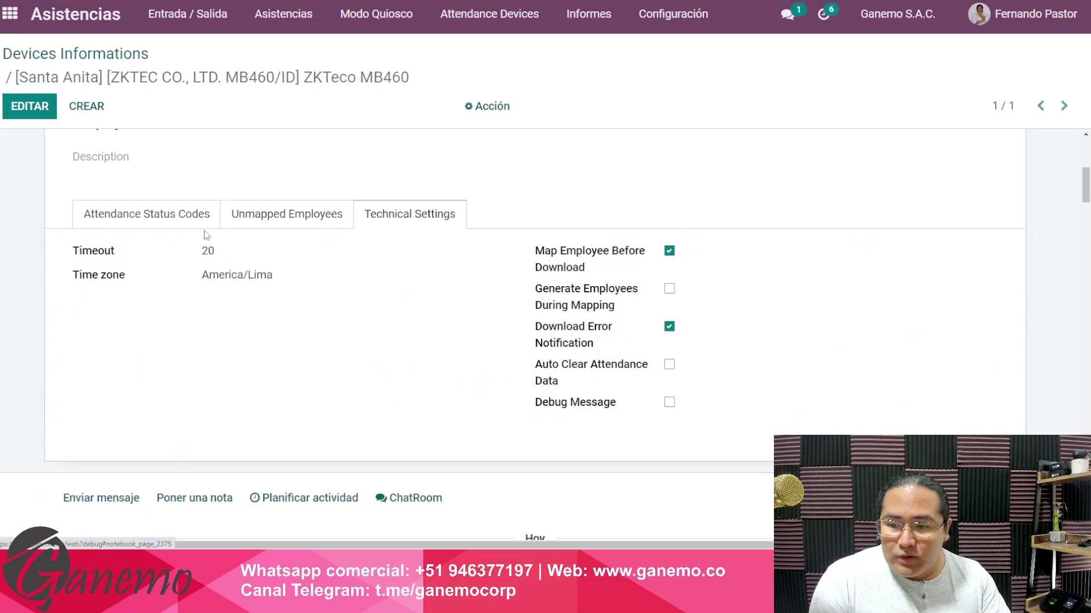
left_click(152, 216)
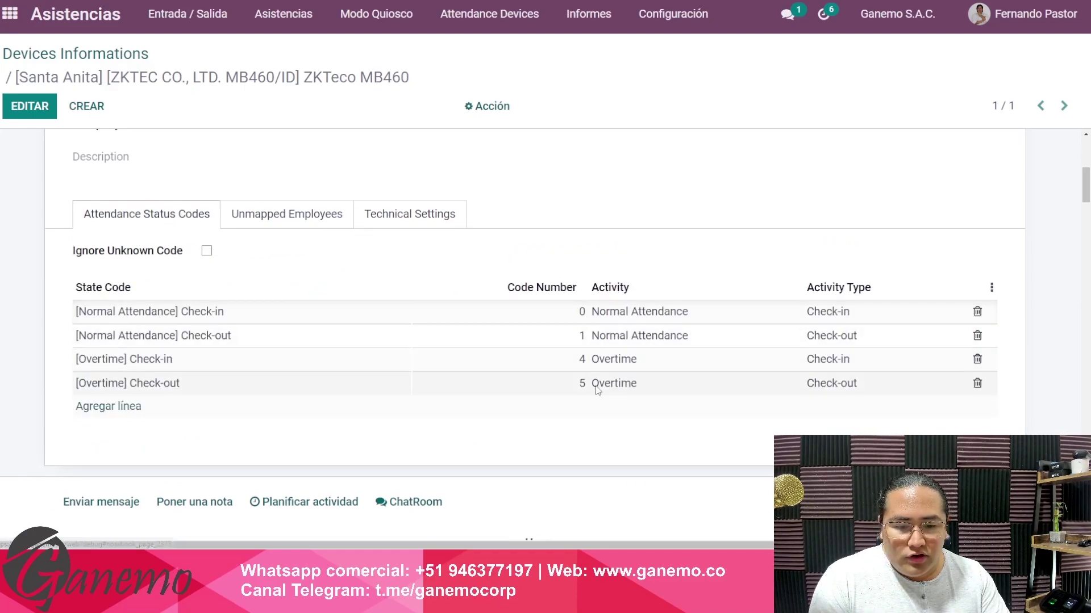
scroll(602, 372, "up", 2)
scroll(603, 371, "up", 5)
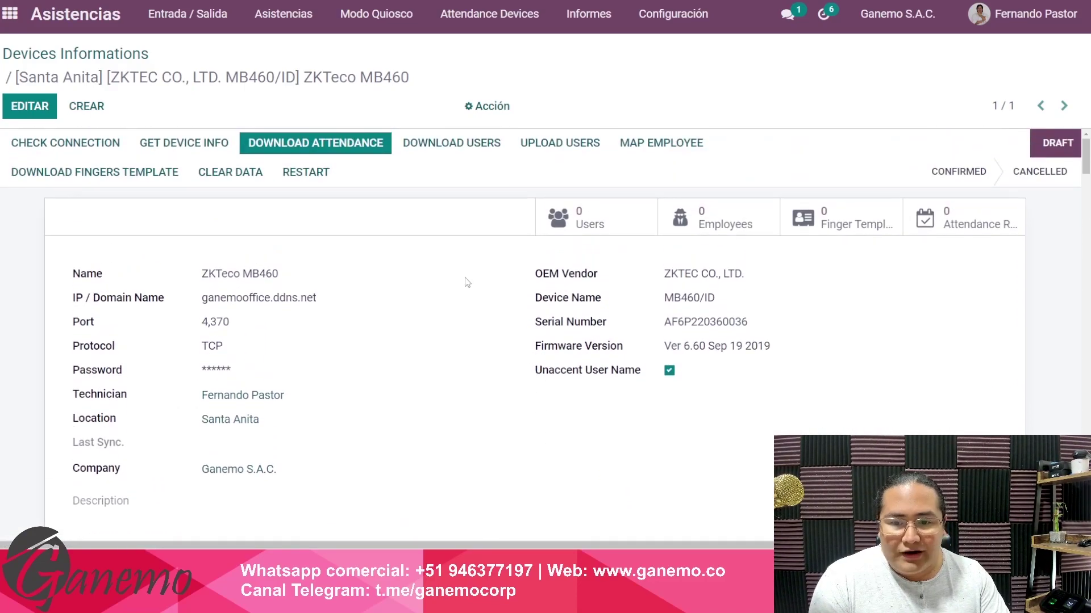
Step: Download all users from the ZKTeco MB460 device into Odoo and accept the confirmation
left_click(454, 145)
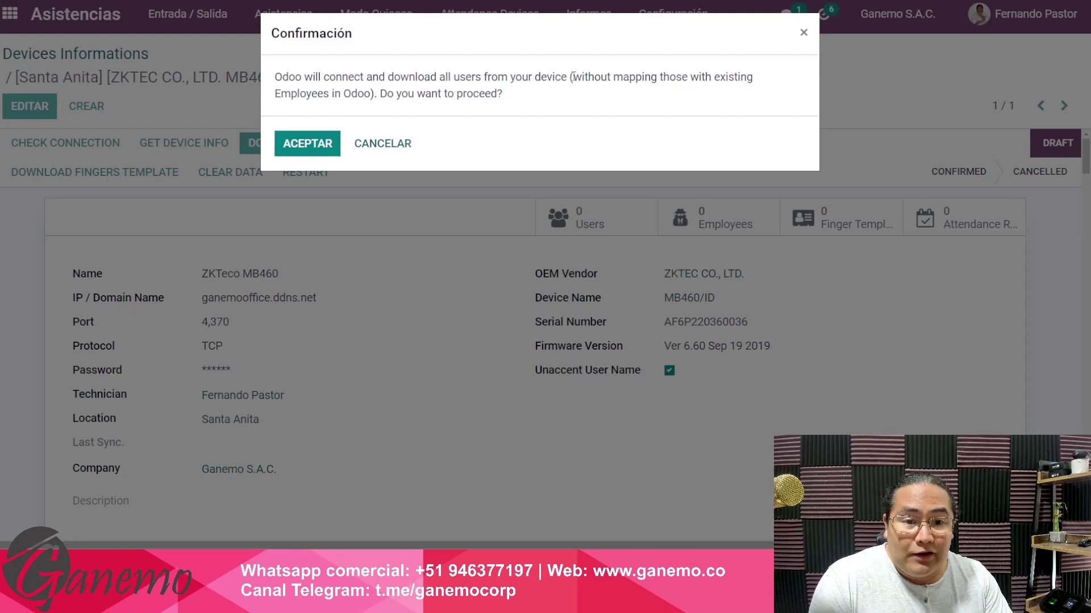
left_click_drag(577, 77, 358, 98)
left_click(361, 99)
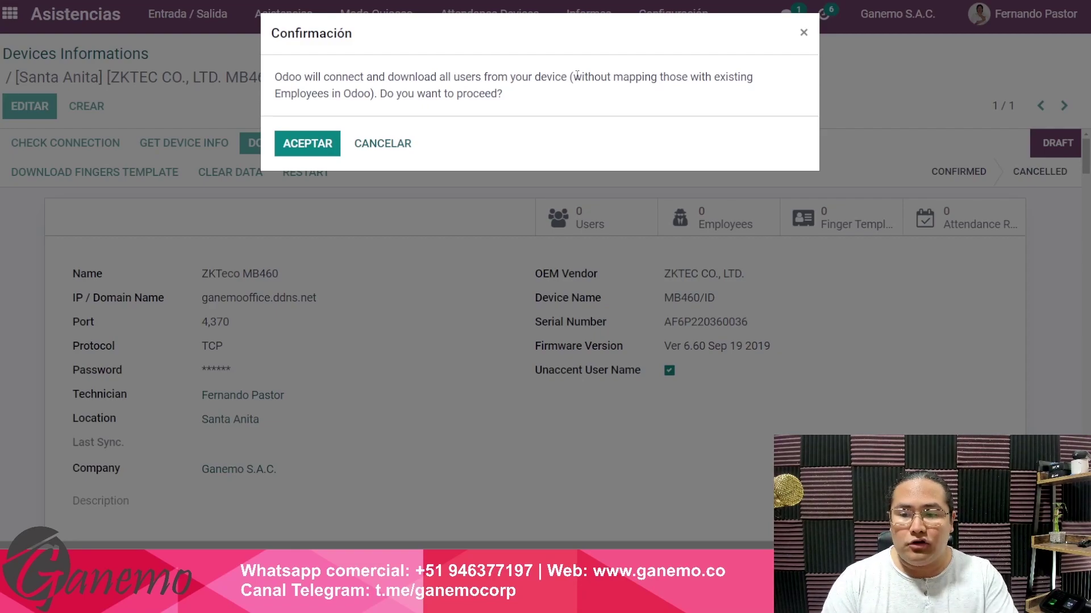
left_click(308, 149)
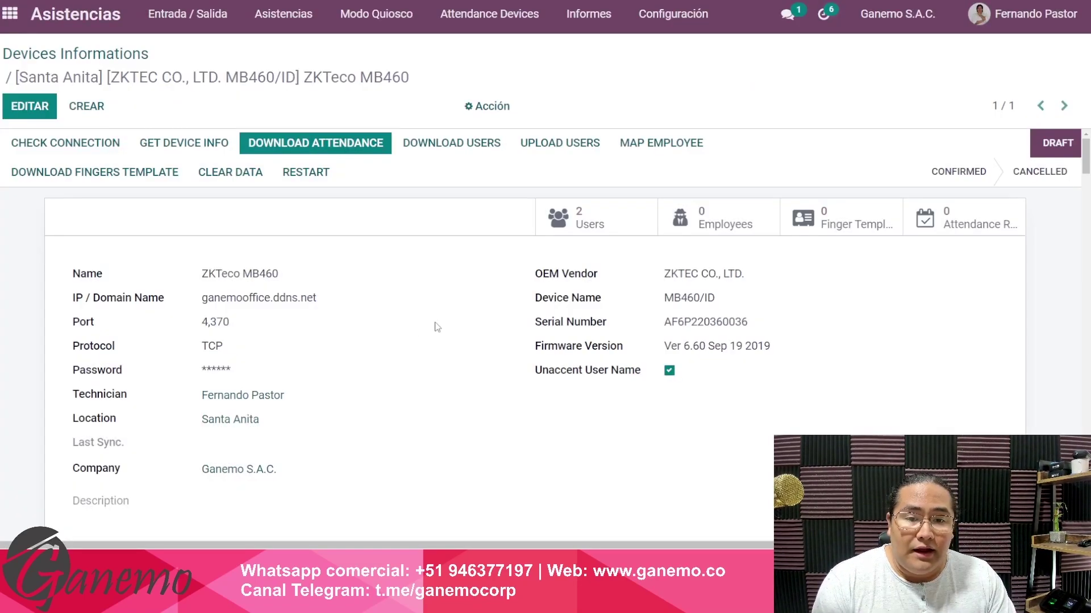
Step: Examine the Unmapped Device Users list for the users downloaded from the device
scroll(443, 313, "down", 5)
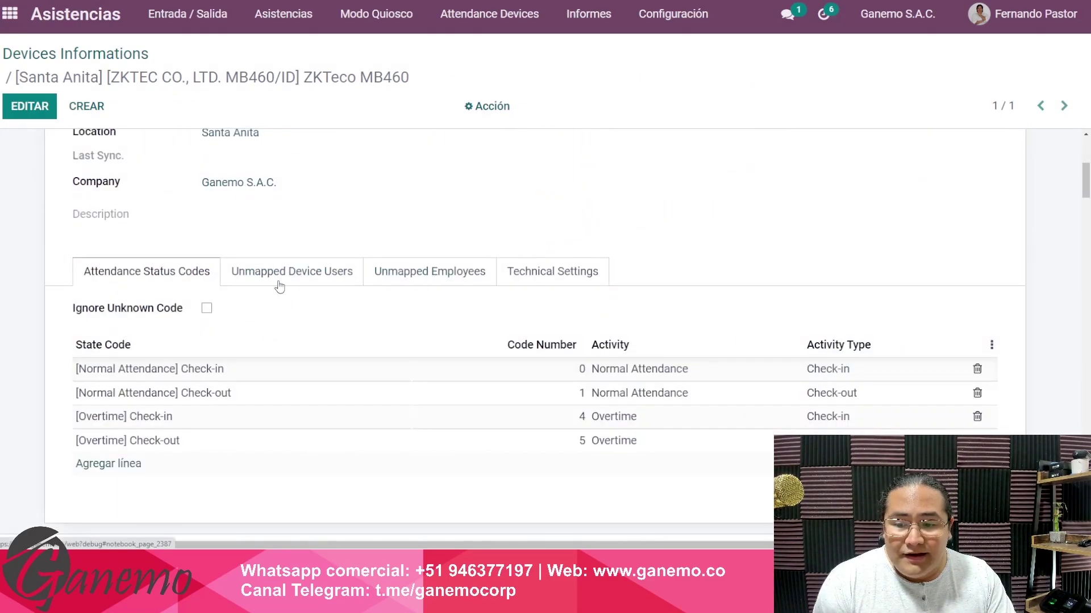
left_click(308, 277)
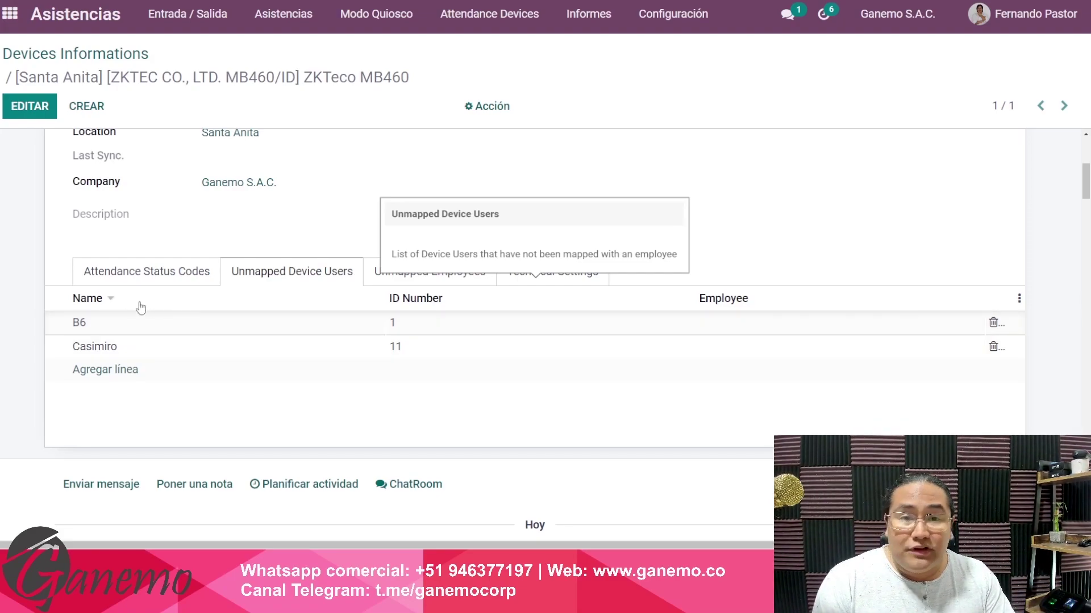
left_click_drag(35, 322, 139, 355)
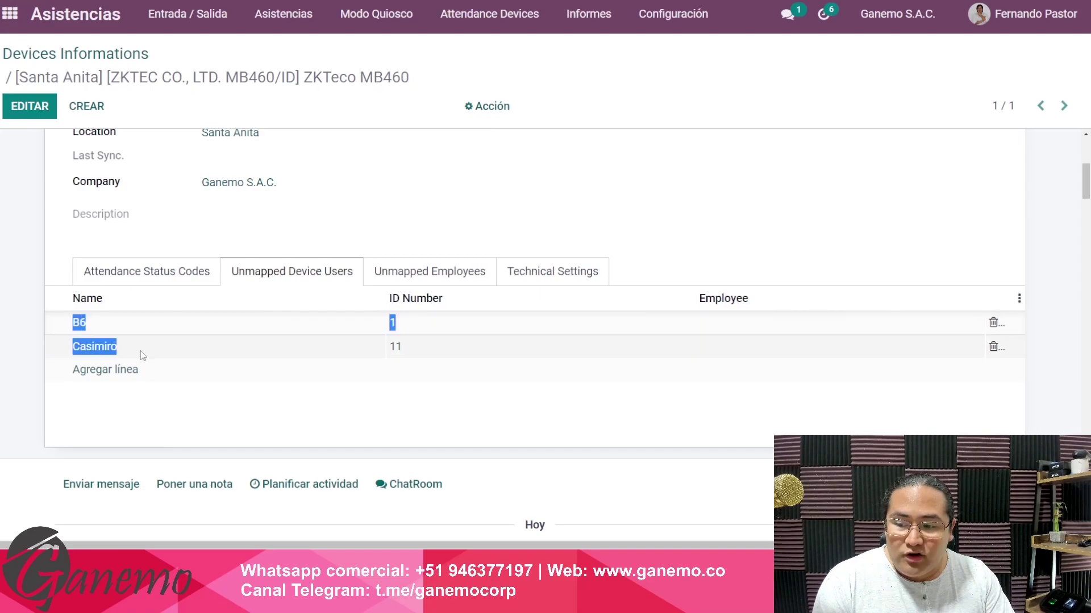
left_click(128, 352)
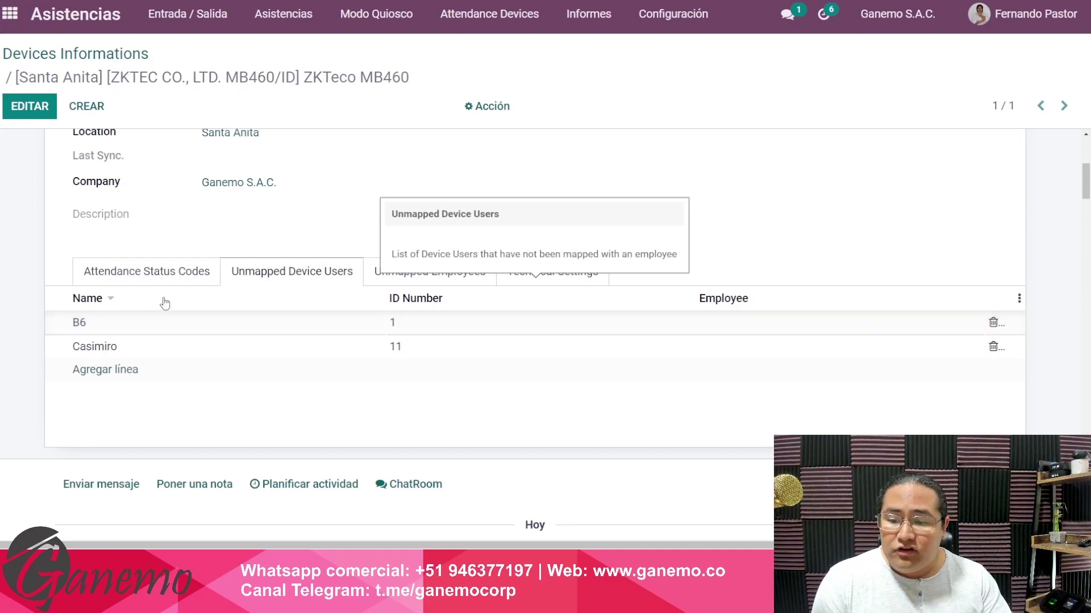
left_click(363, 228)
scroll(523, 344, "down", 4)
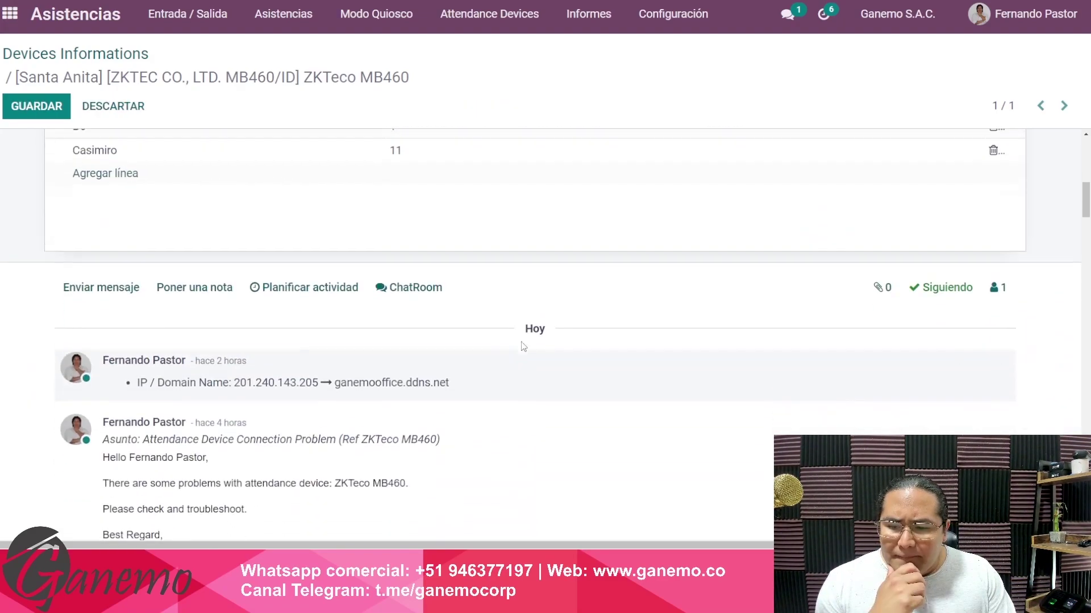
scroll(489, 338, "up", 5)
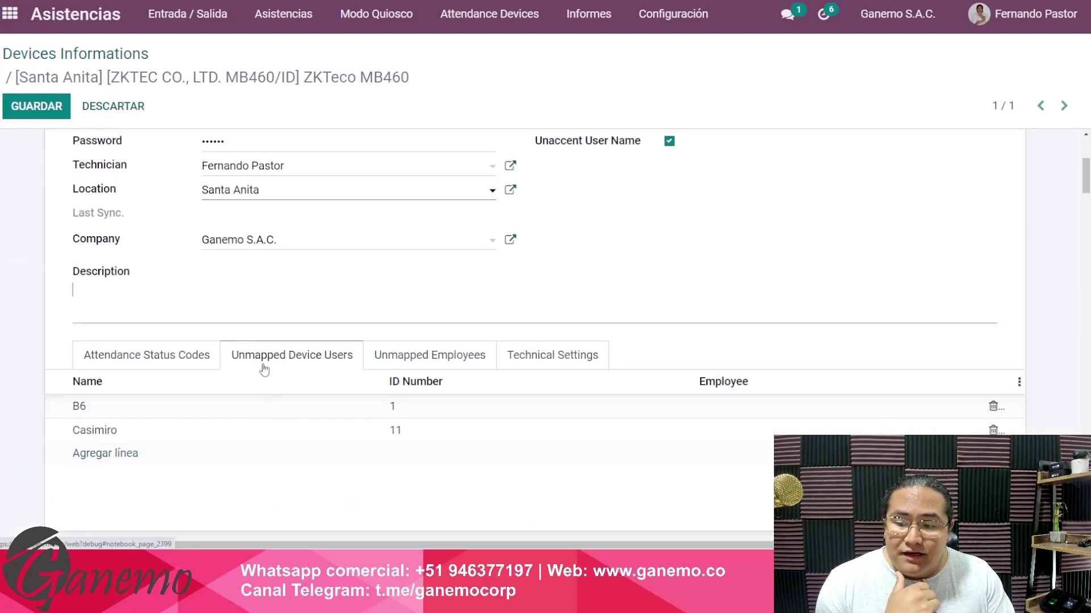
left_click_drag(63, 400, 244, 483)
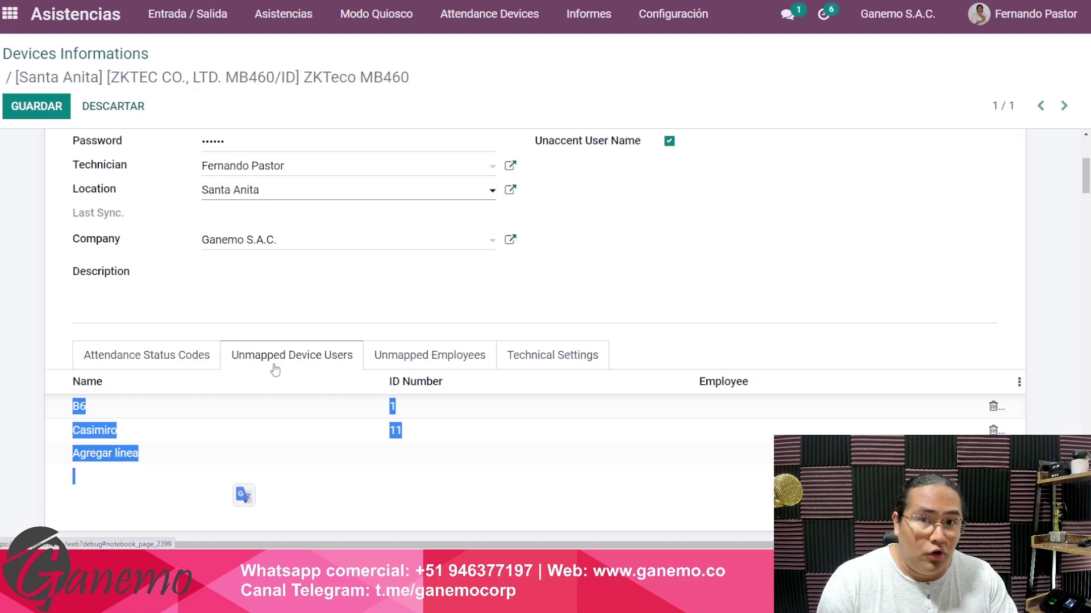
left_click(388, 309)
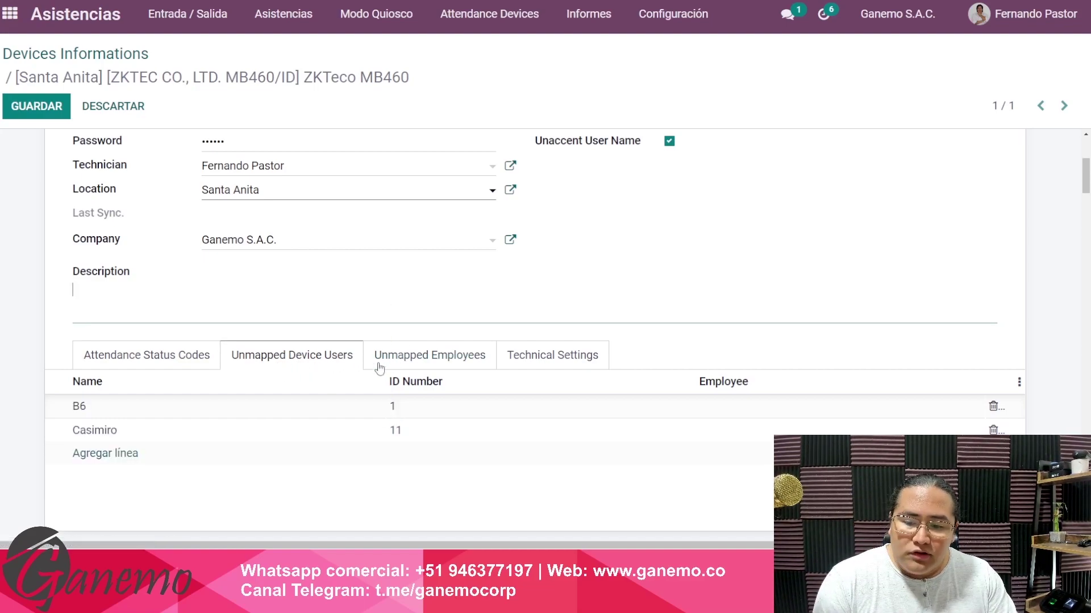
Step: Compare the Unmapped Employees list with the Unmapped Device Users list on the device record
left_click(432, 364)
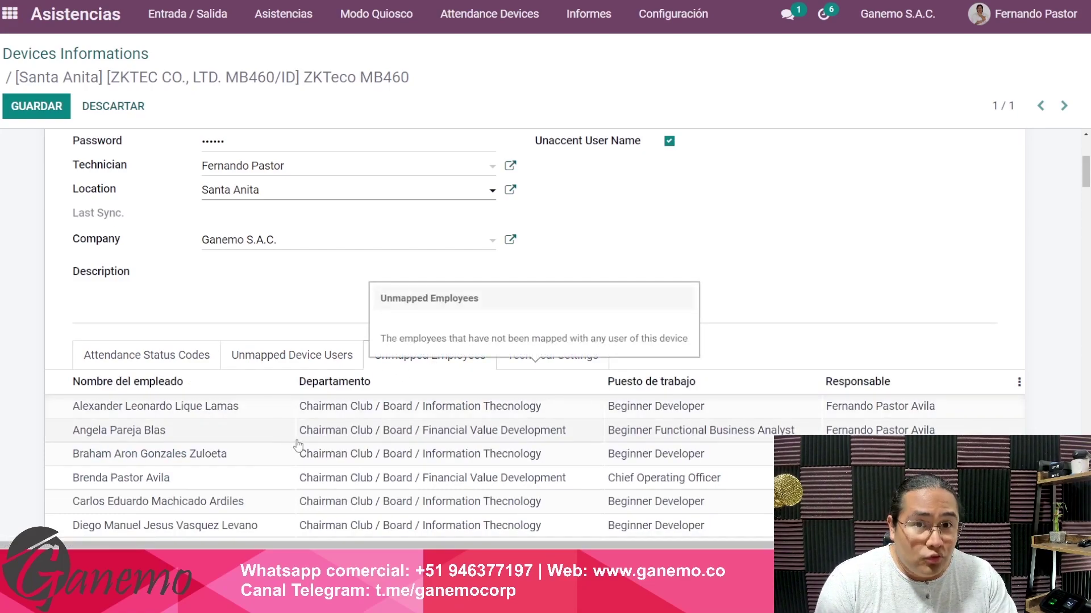
scroll(297, 449, "down", 1)
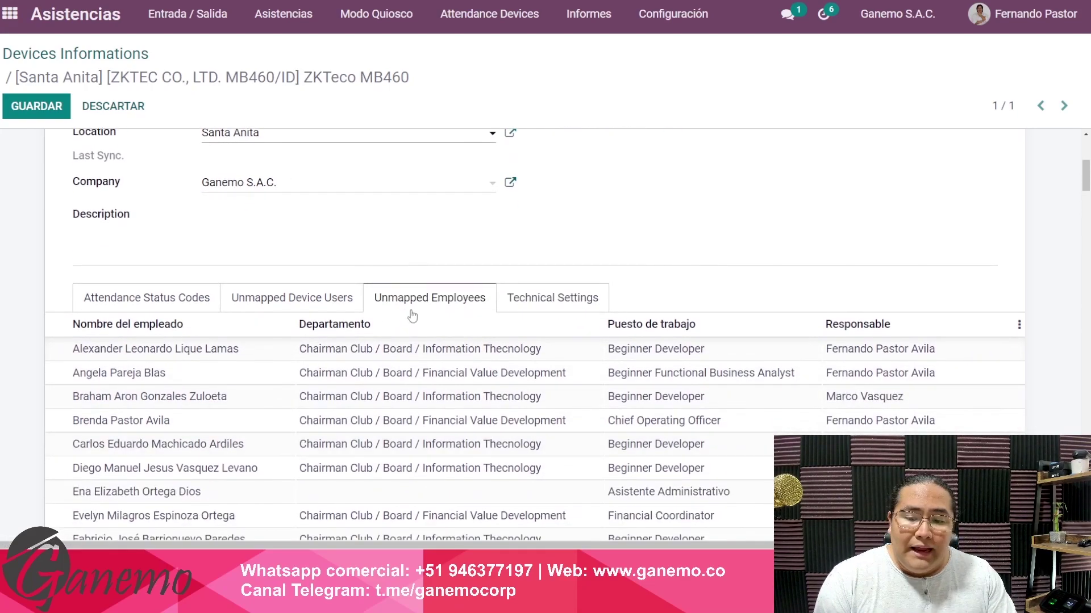
left_click(319, 298)
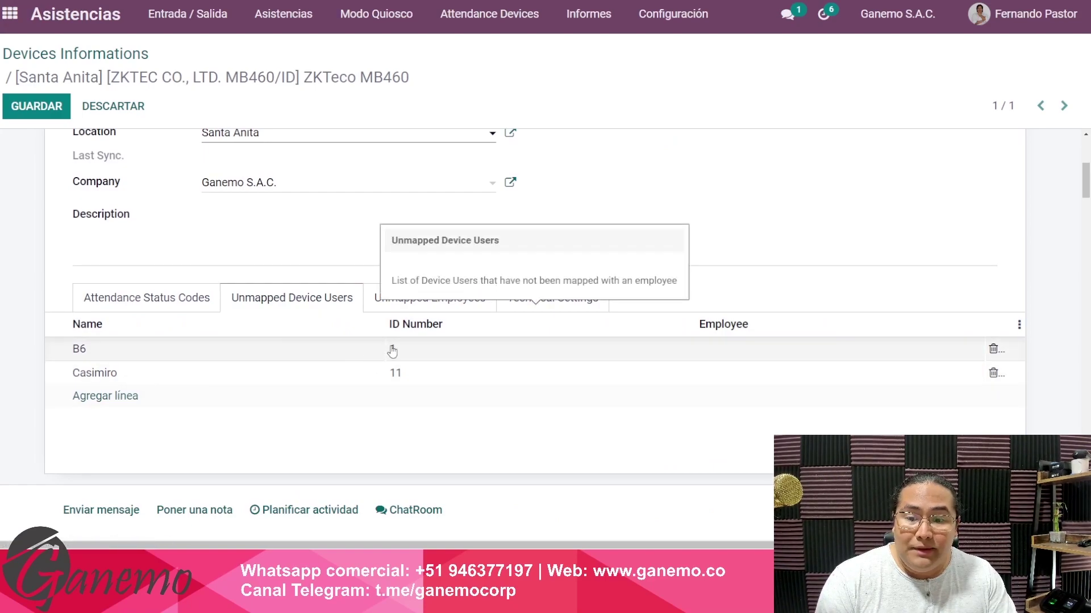
left_click(467, 303)
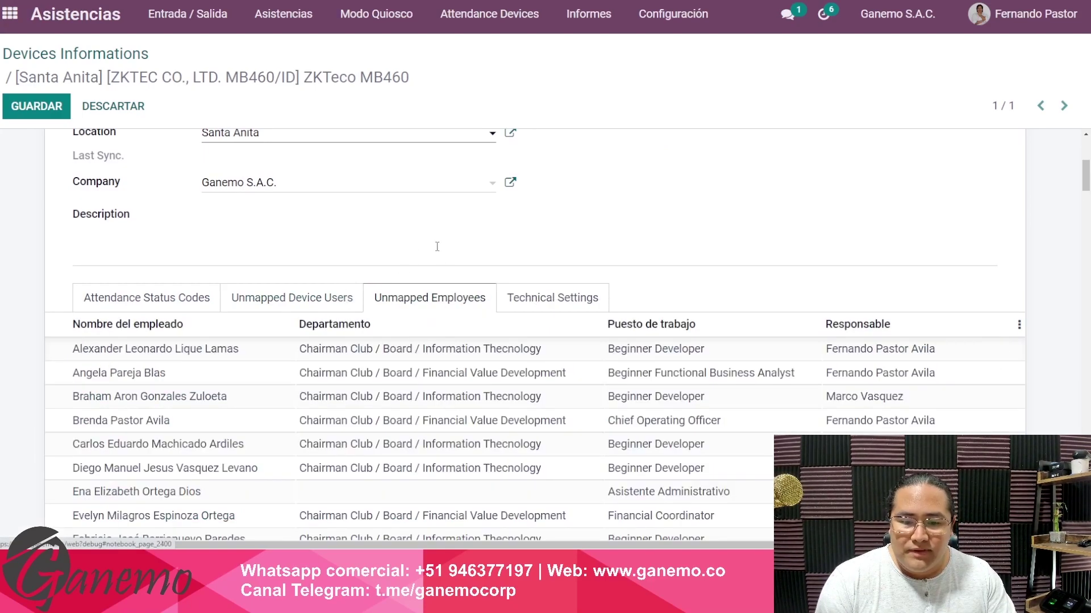
Step: Discard the device record edit and switch to the Google Docs guide to read its instruction on mapping device users to Odoo employees
scroll(437, 249, "up", 5)
left_click(109, 106)
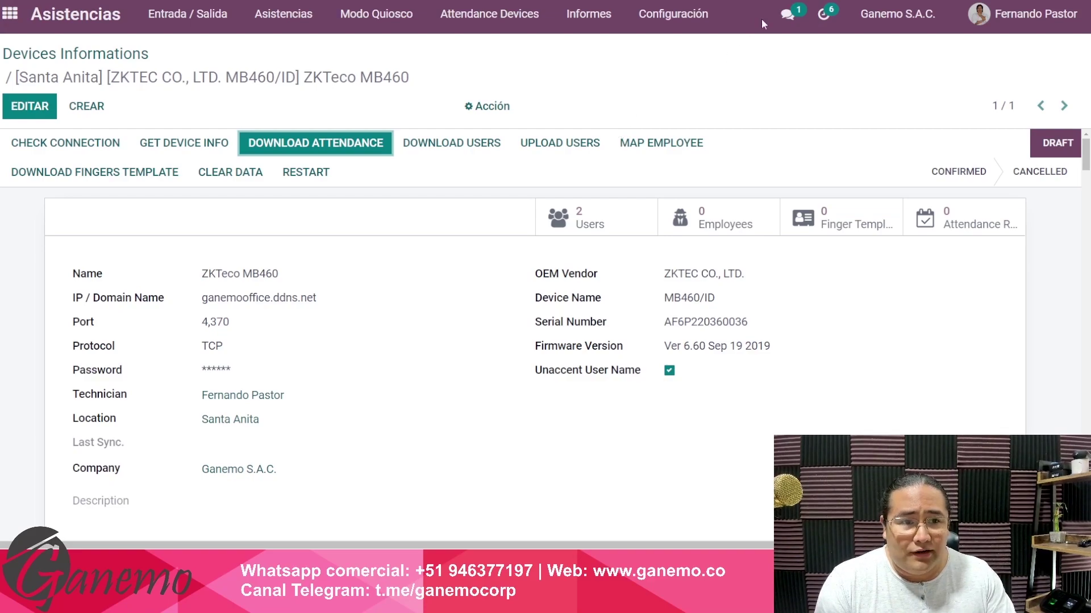
left_click(761, 1)
left_click(609, 181)
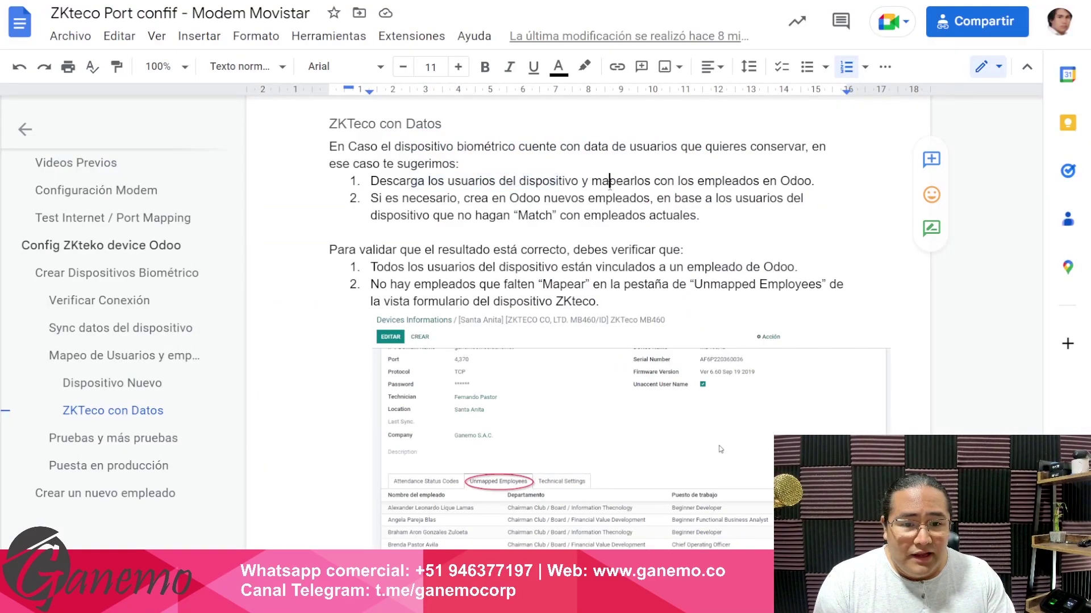
key("shift+Right")
key("shift+Right")
key("shift+Right")
key("shift+Right")
key("shift+Right")
key("shift+Right")
key("shift+Right")
key("shift+Right")
key("shift+Right")
key("shift+Right")
key("shift+Right")
key("shift+Right")
key("shift+Right")
key("shift+Right")
key("shift+Right")
key("shift+Right")
key("shift+Right")
key("shift+Right")
key("shift+Right")
key("shift+Right")
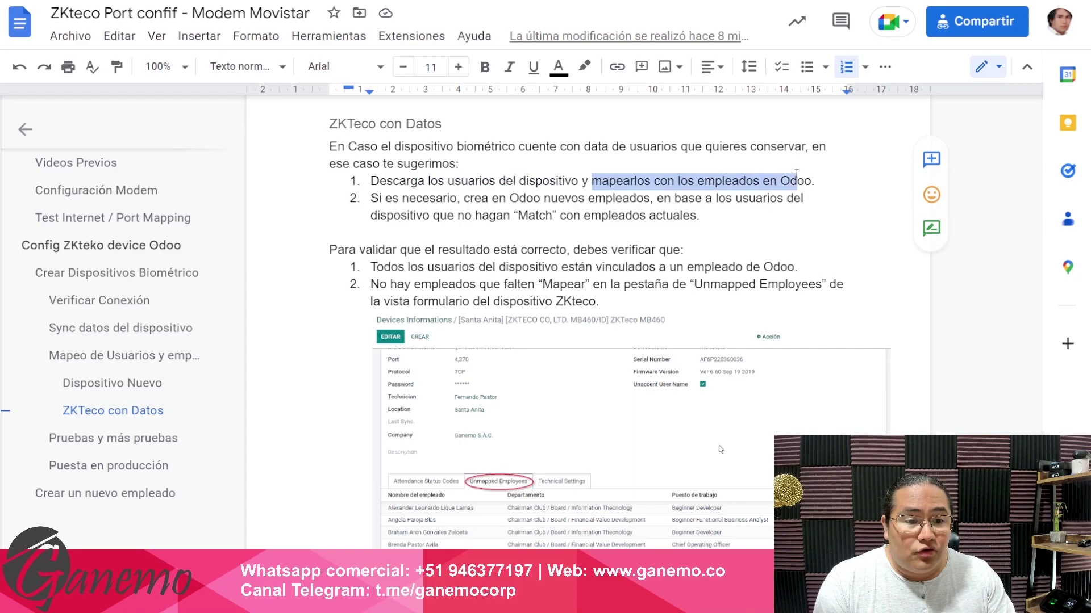
key("Right")
Step: Switch back to the Odoo device record and examine the employees selectable for unmapped device user B6
left_click(733, 1)
scroll(470, 361, "up", 1)
left_click(303, 219)
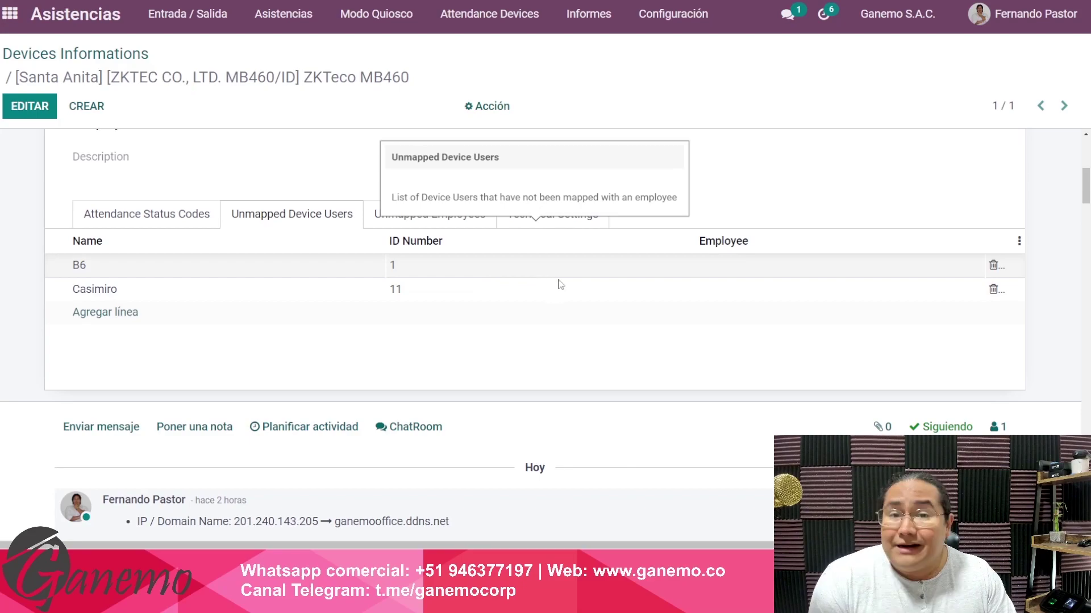
left_click(730, 274)
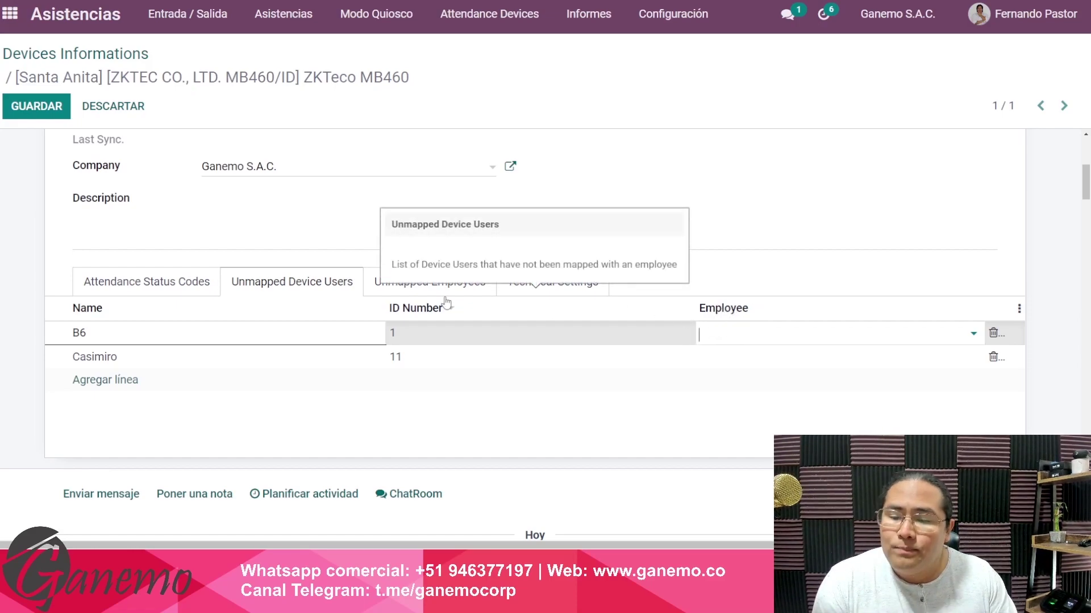
key("ctrl+a")
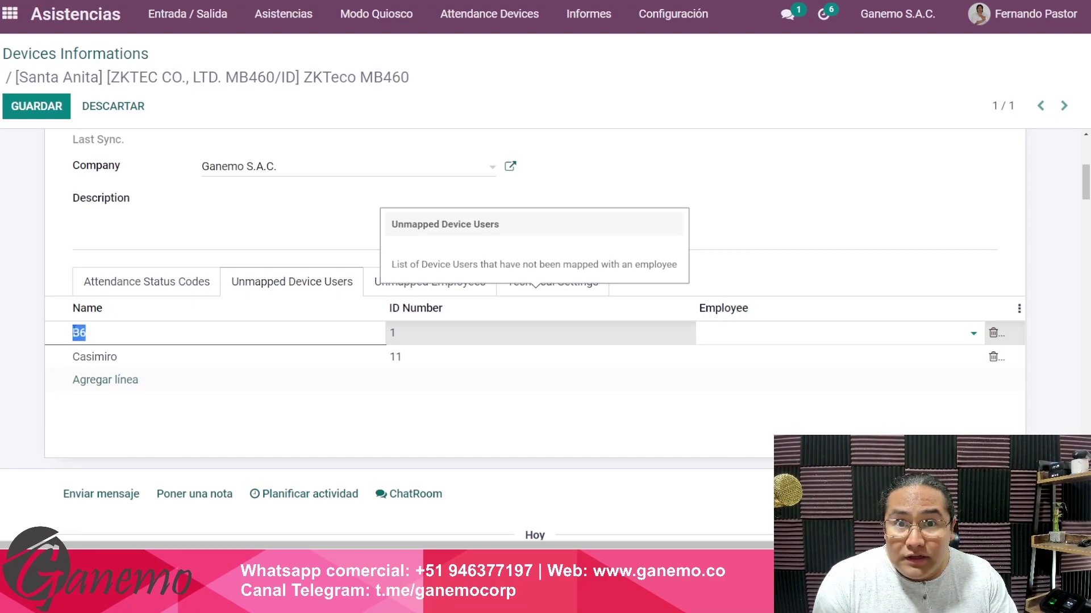
left_click(750, 341)
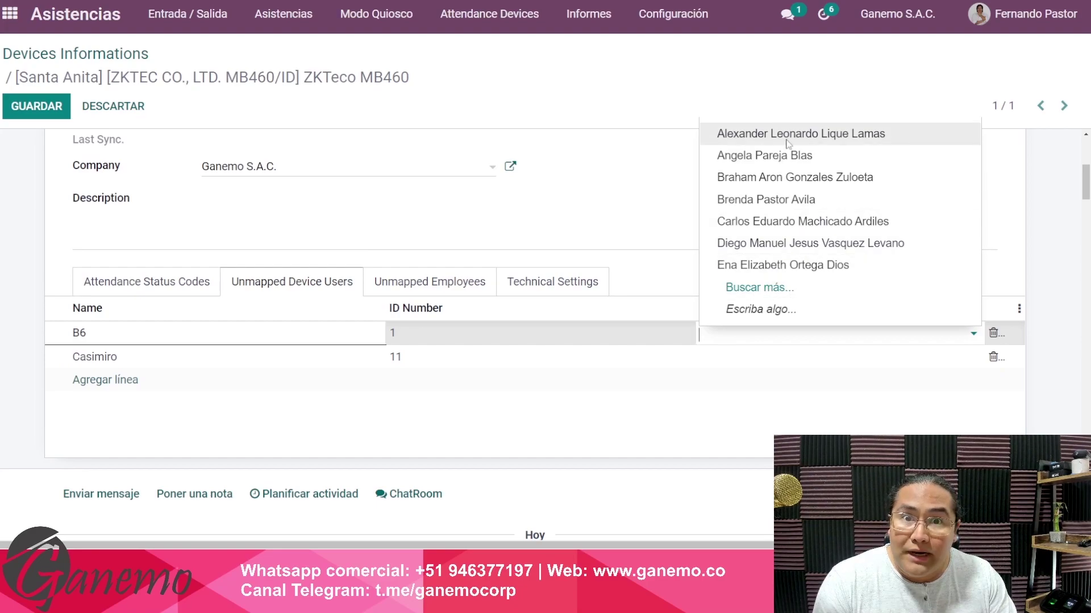
left_click(630, 232)
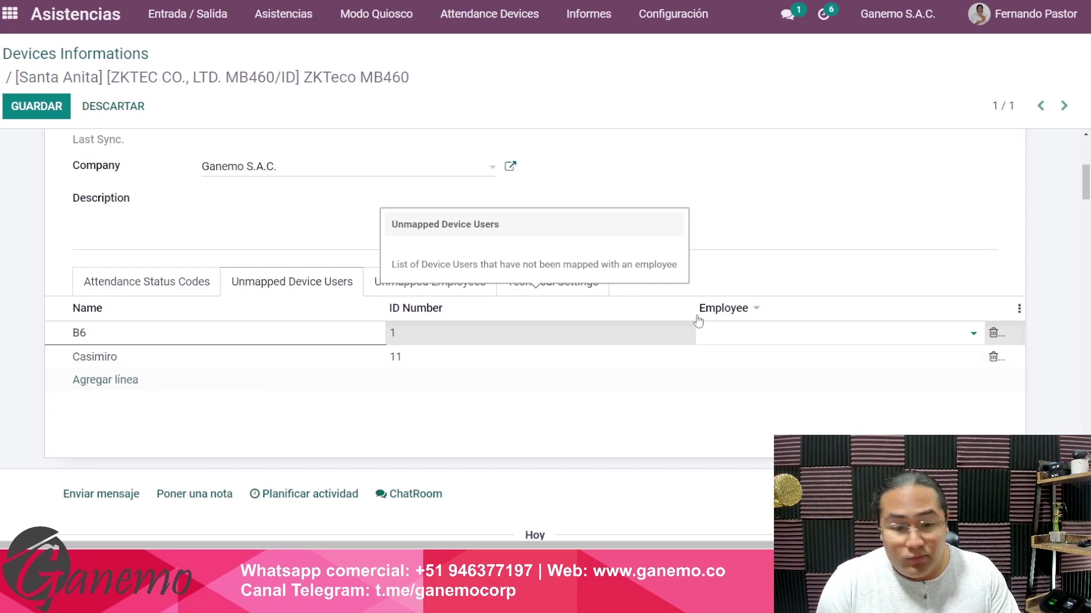
left_click(705, 435)
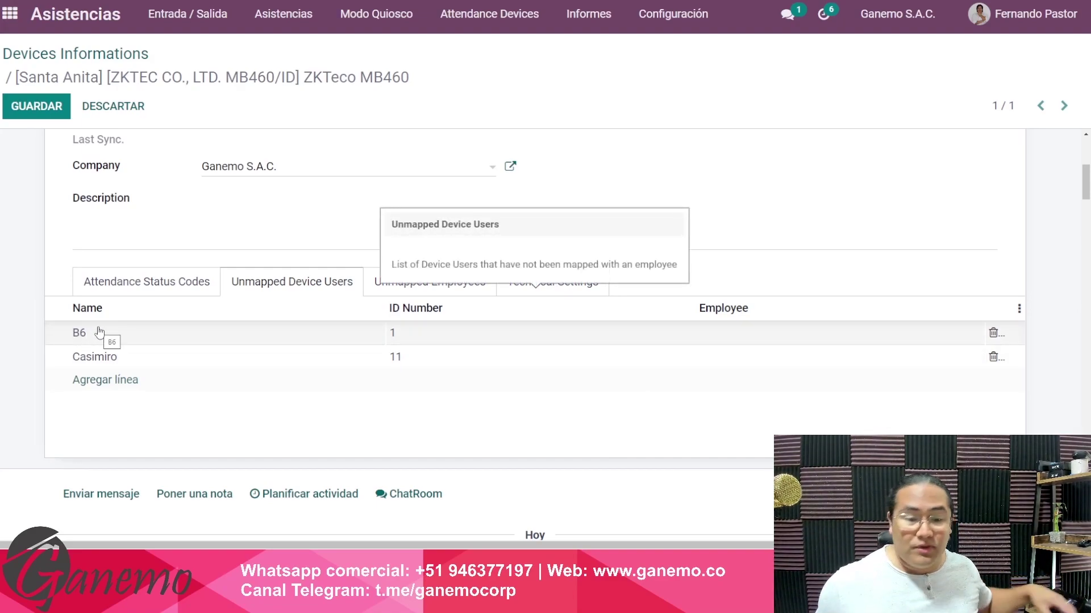
Step: Review the employee choices for device user B6 again and discard the record edit without assigning anyone
left_click(761, 340)
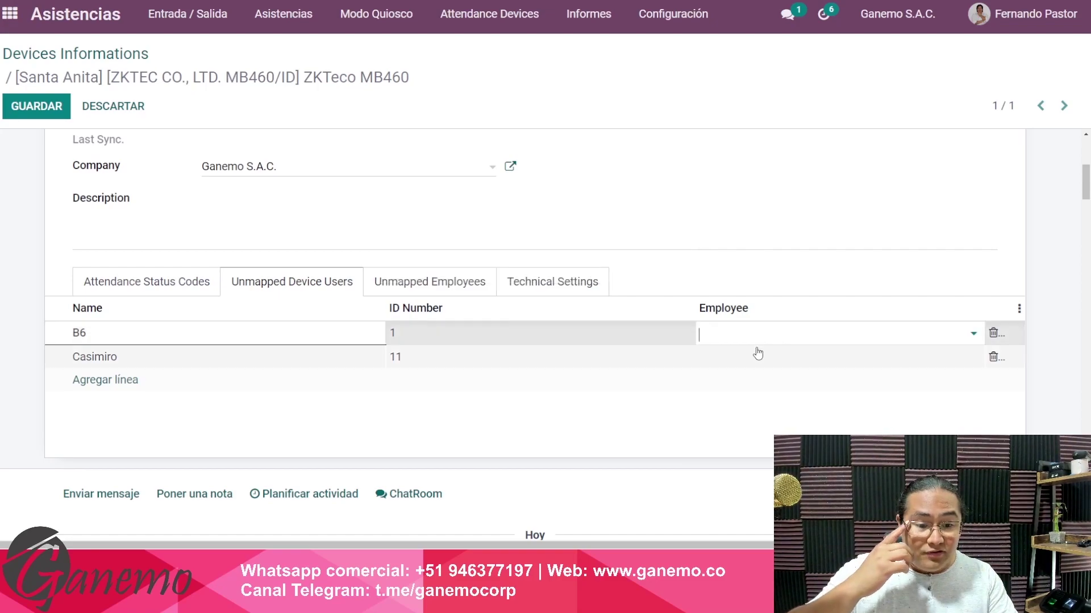
left_click(738, 336)
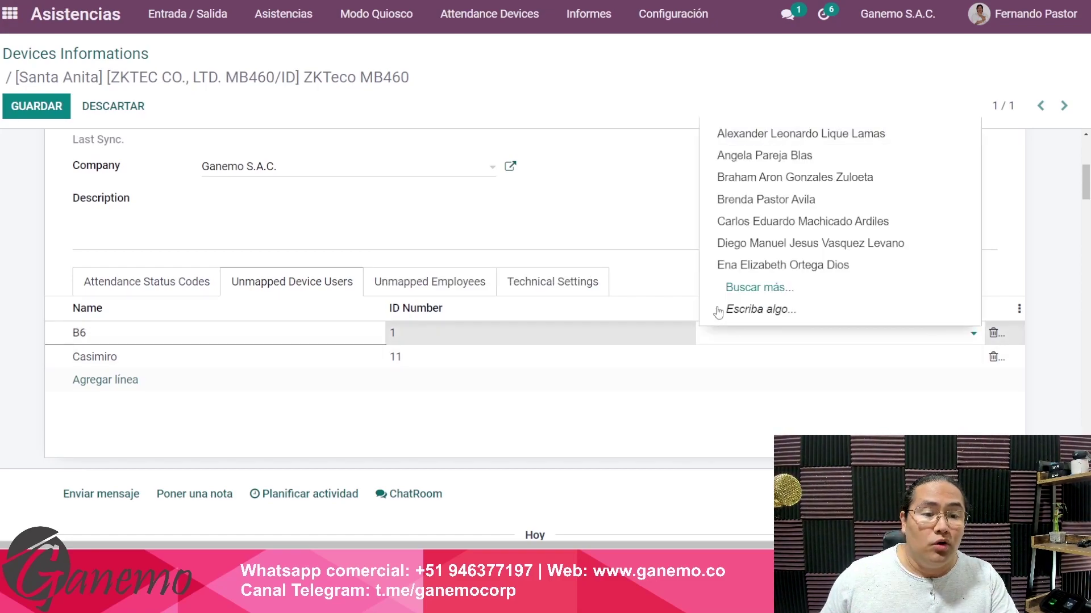
left_click(652, 228)
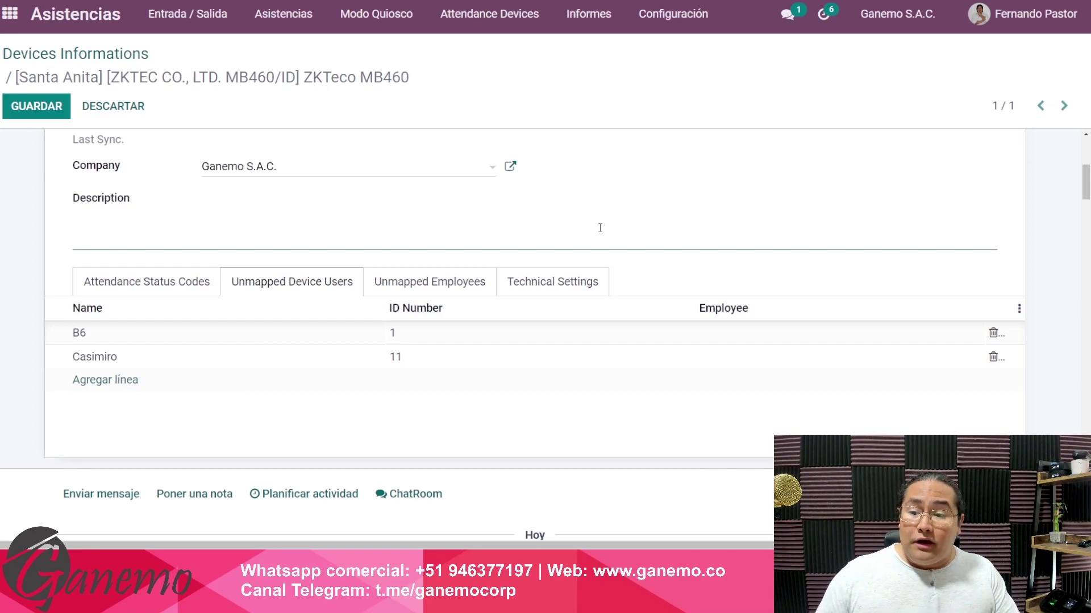
left_click(731, 337)
left_click(735, 340)
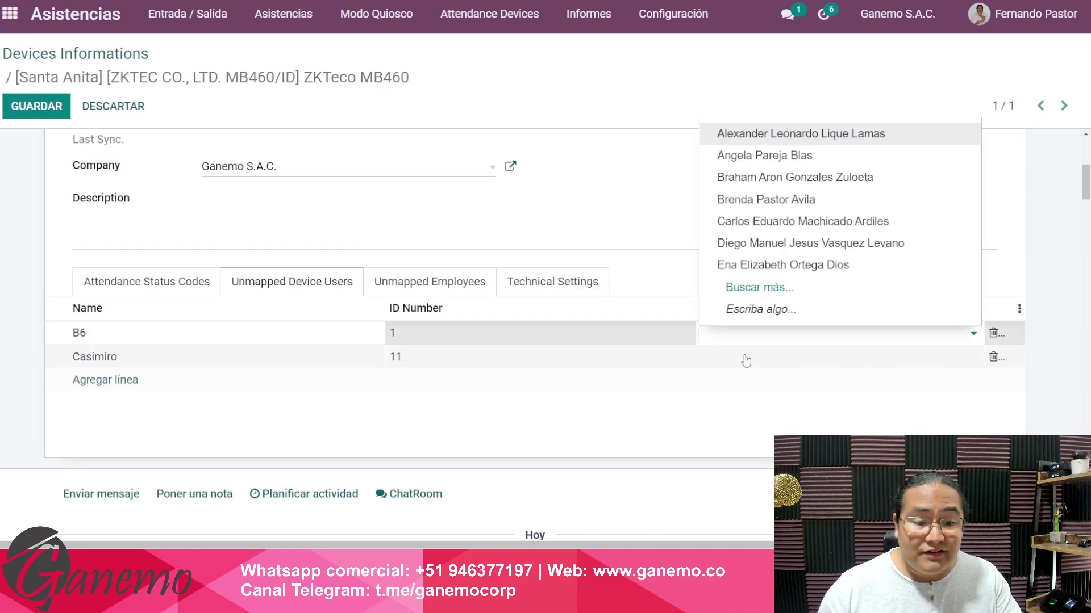
left_click(628, 236)
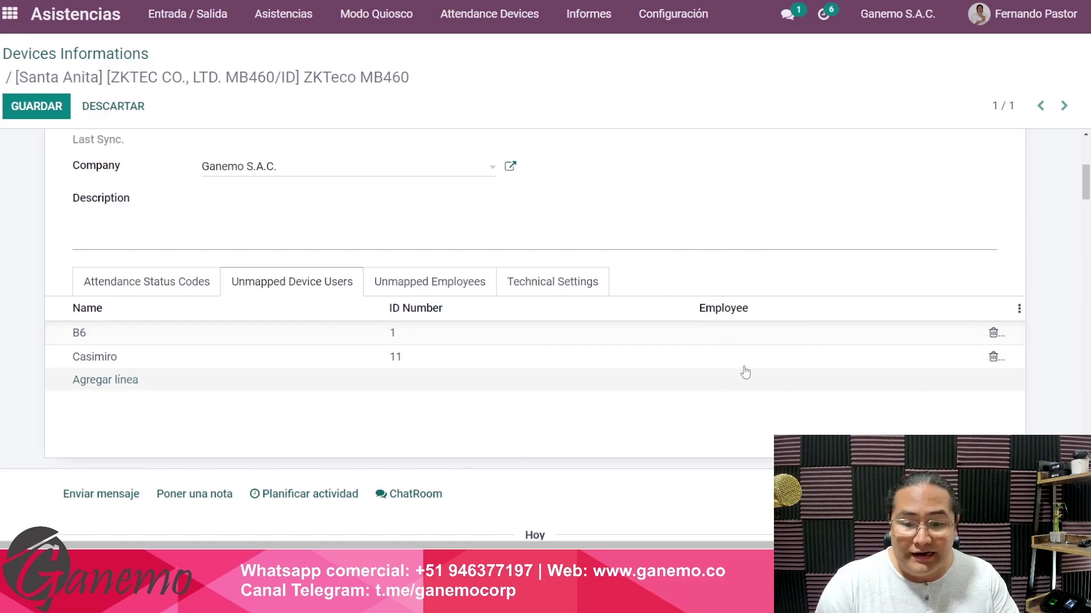
left_click(49, 299)
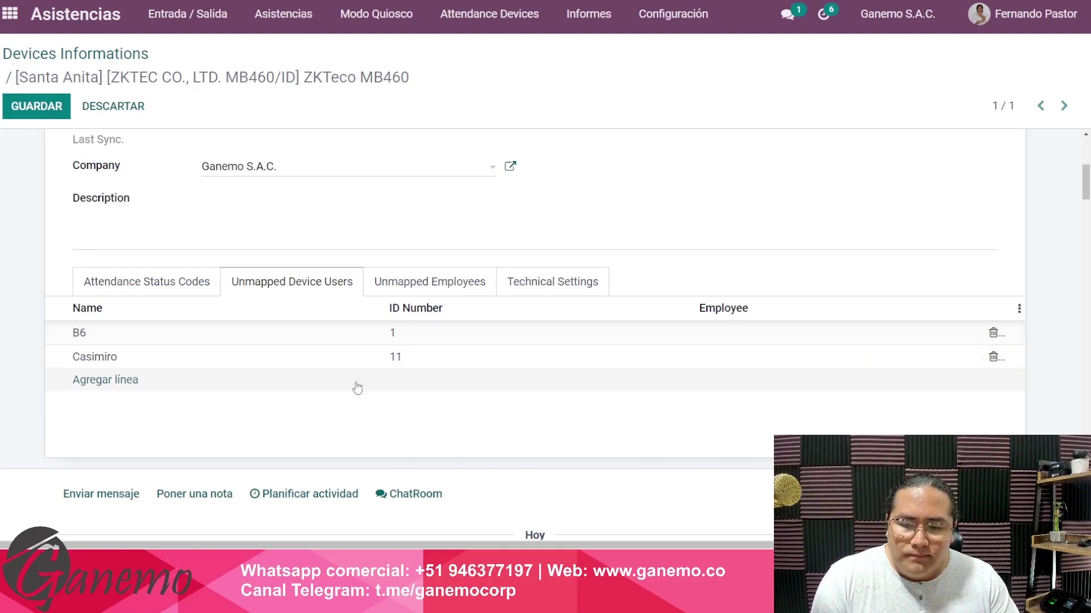
left_click(134, 110)
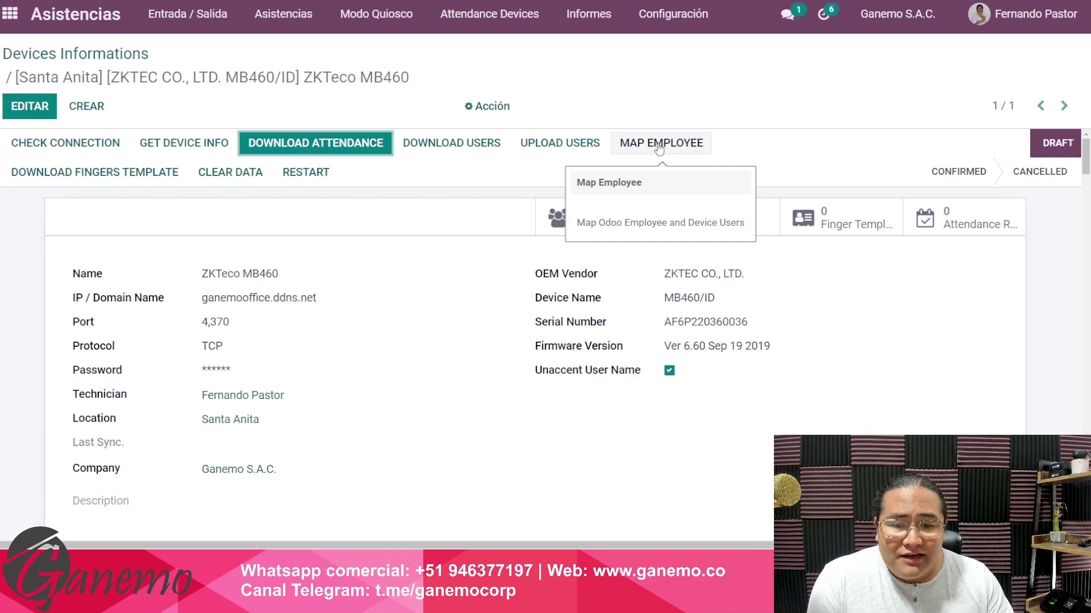
Step: Run Map Employee on the ZKTeco MB460 device and check the unmapped device users and unmapped employees
left_click(659, 145)
scroll(433, 256, "down", 6)
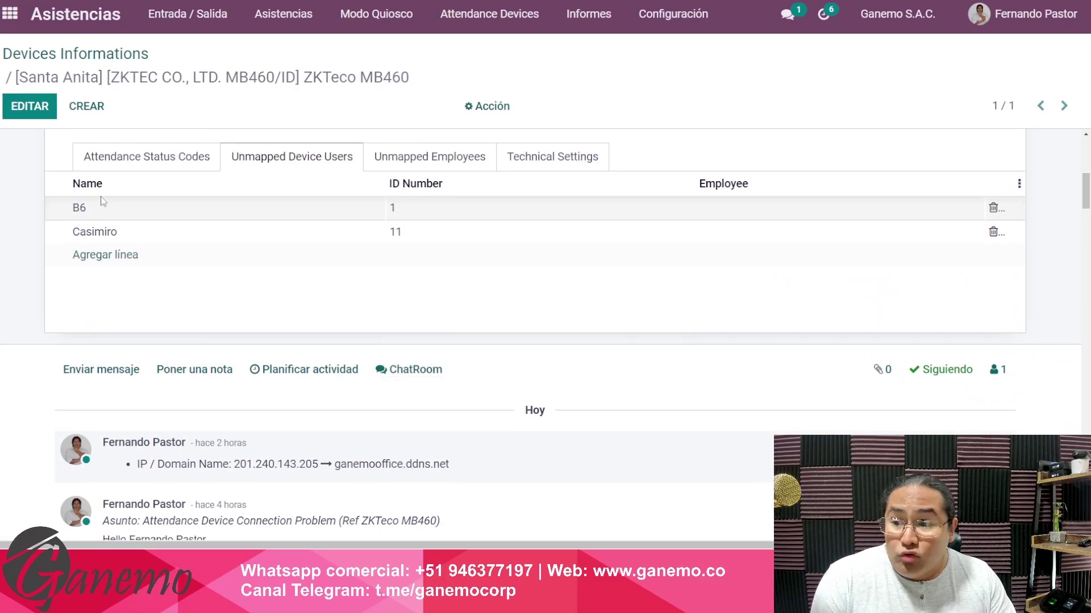
left_click(416, 163)
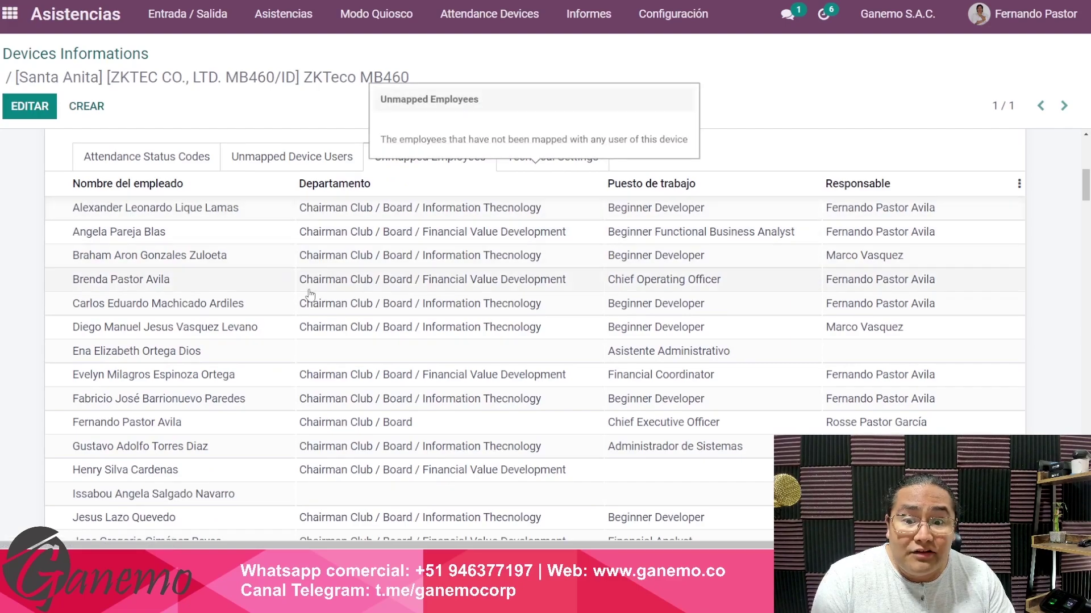
scroll(369, 372, "down", 7)
scroll(403, 461, "up", 10)
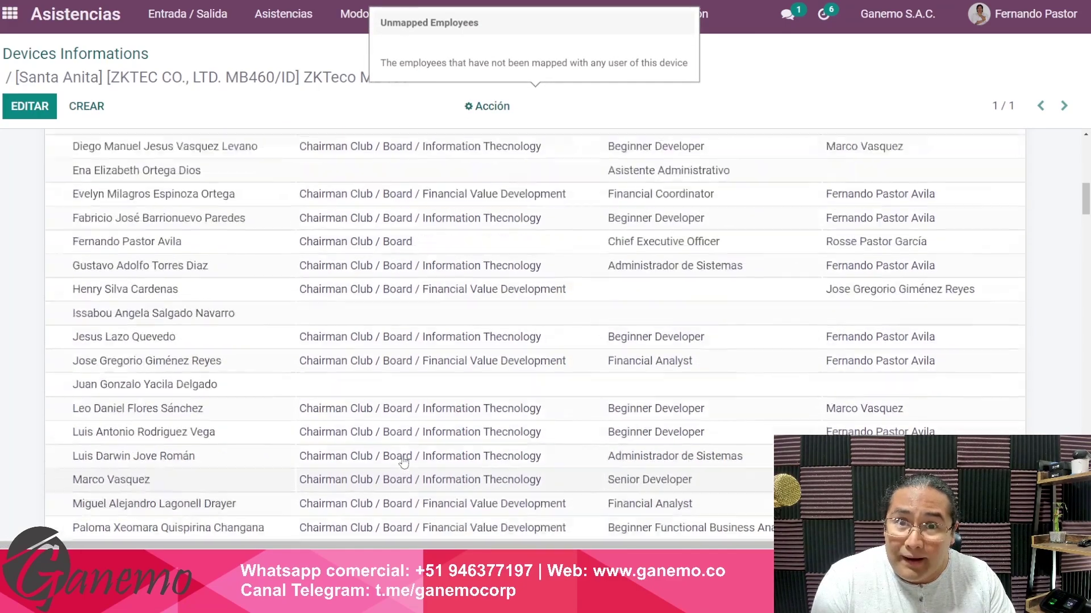
scroll(406, 338, "down", 4)
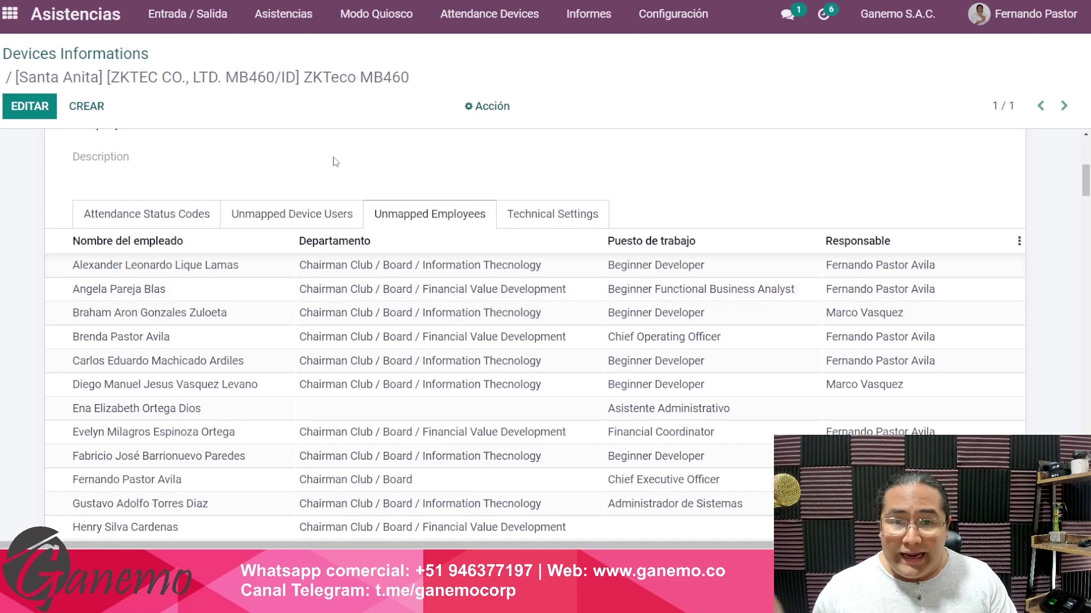
Step: Reload the device record and compare its unmapped employees with the ID numbers of the unmapped device users
left_click(10, 12)
scroll(341, 388, "down", 1)
scroll(341, 388, "down", 3)
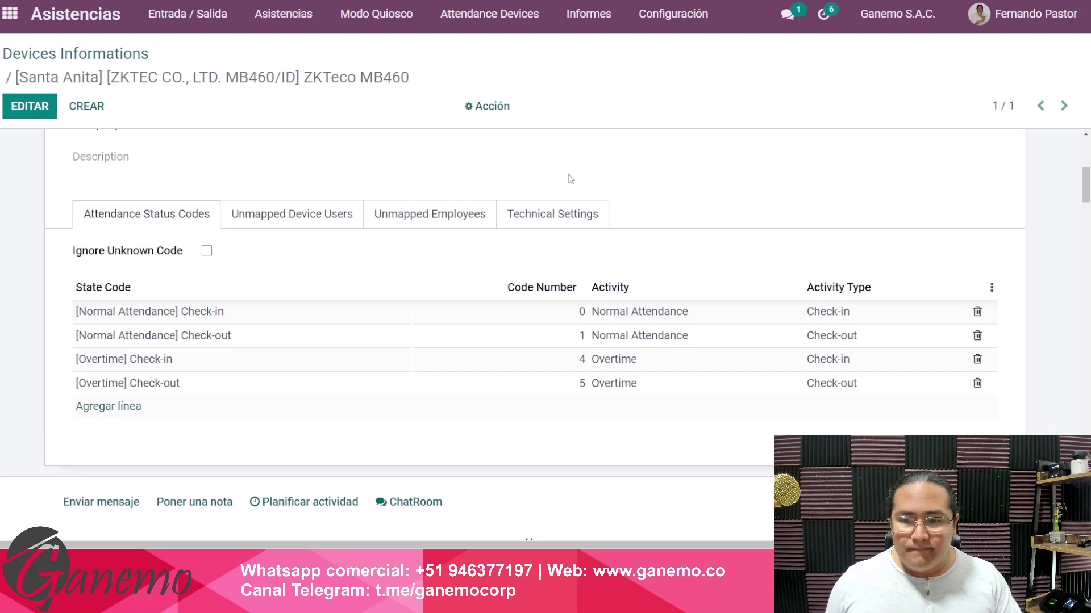
left_click(481, 213)
scroll(534, 216, "up", 5)
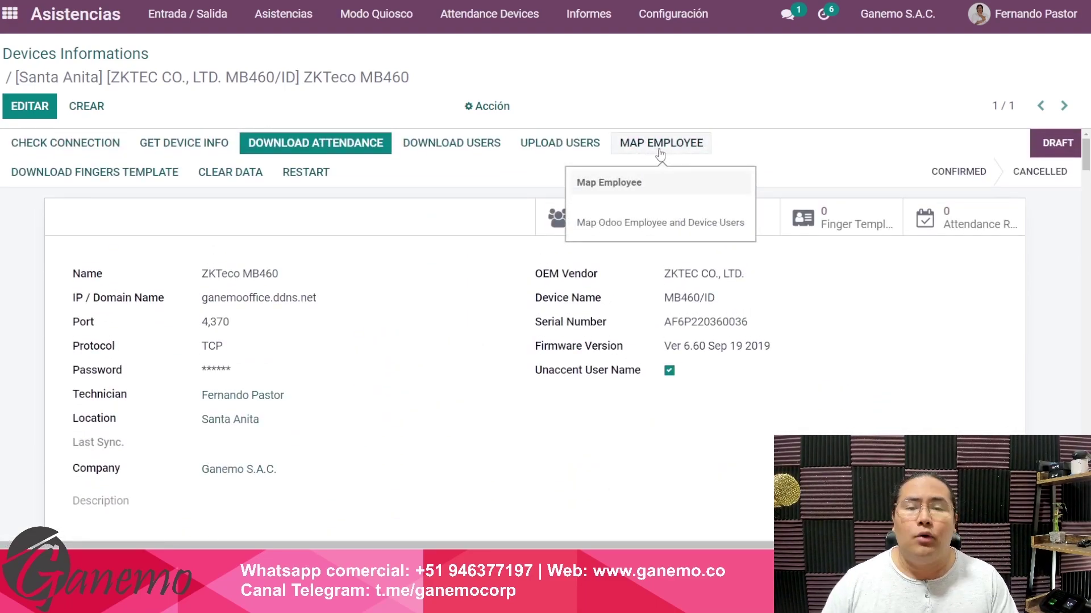
scroll(382, 373, "down", 6)
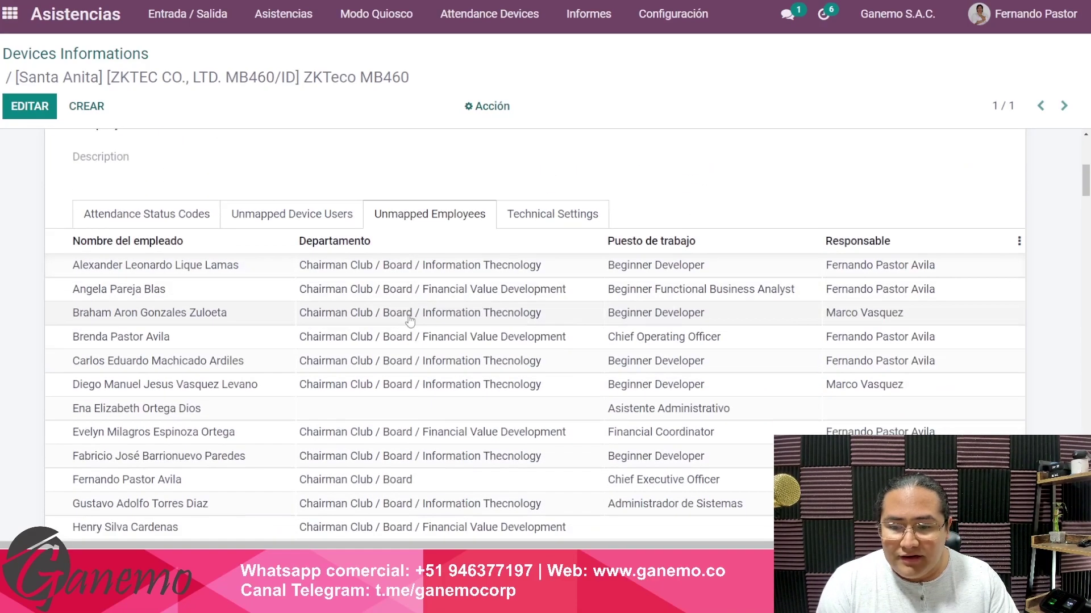
left_click(278, 221)
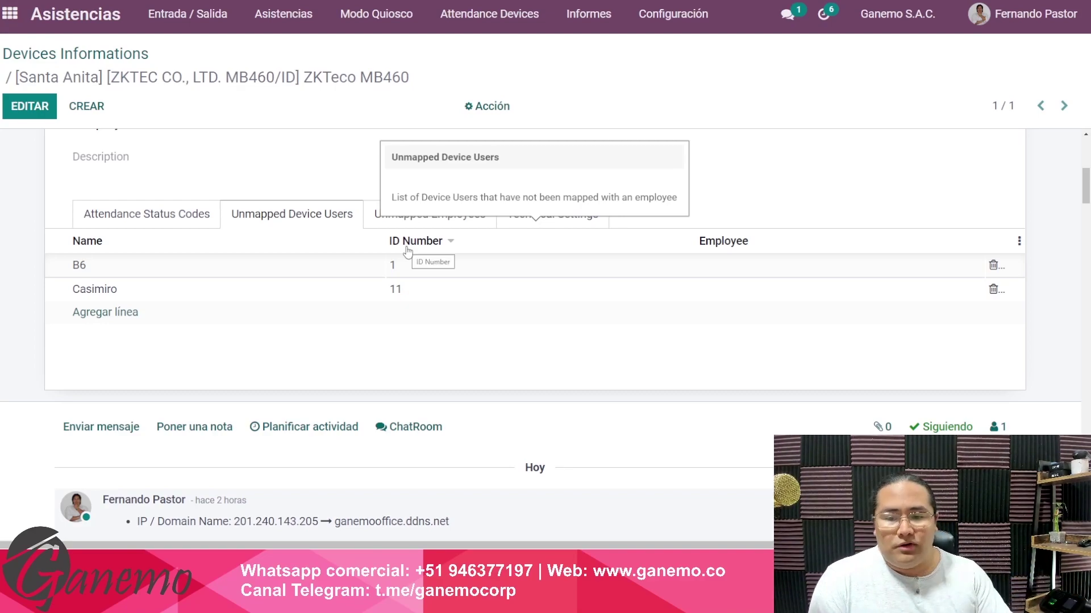
left_click(435, 219)
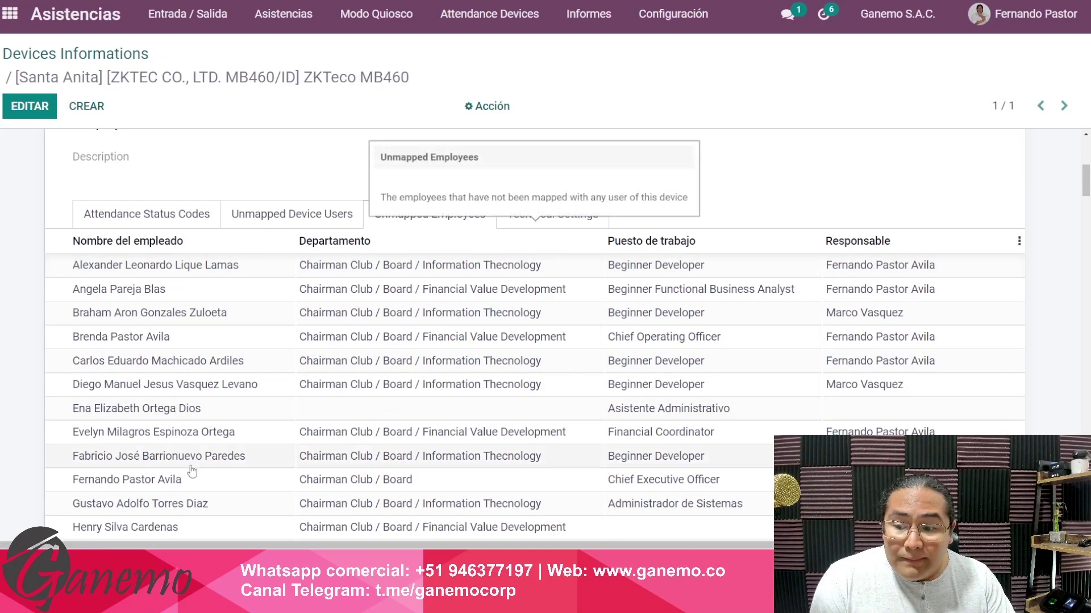
Step: Check the PIN code and badge ID in the Chief Executive Officer's RRHH configuration, opened from the unmapped employees, and close the record
scroll(216, 380, "down", 2)
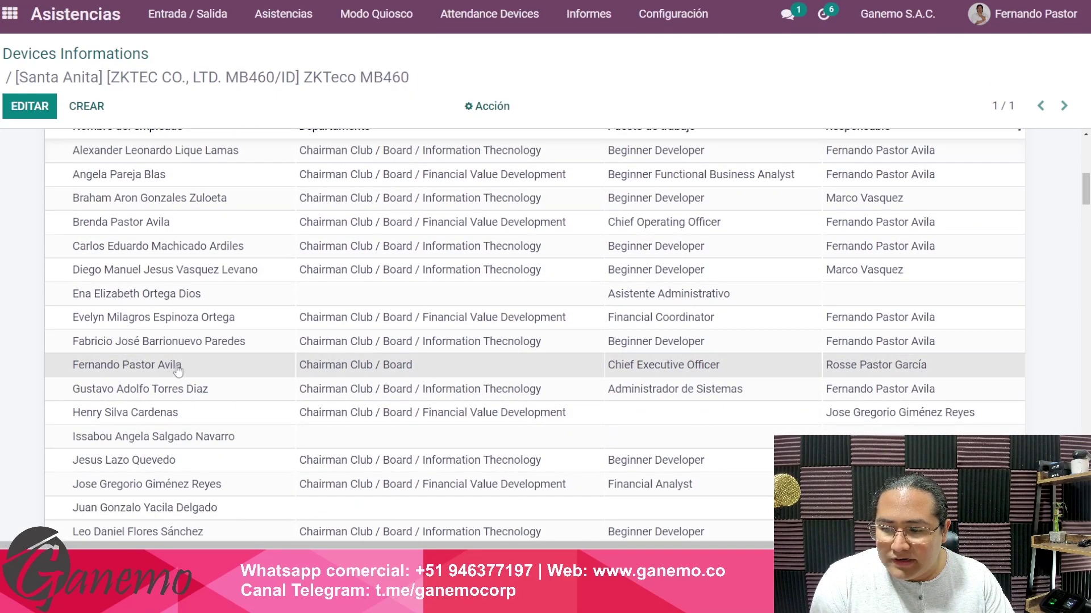
left_click(395, 375)
scroll(640, 332, "down", 5)
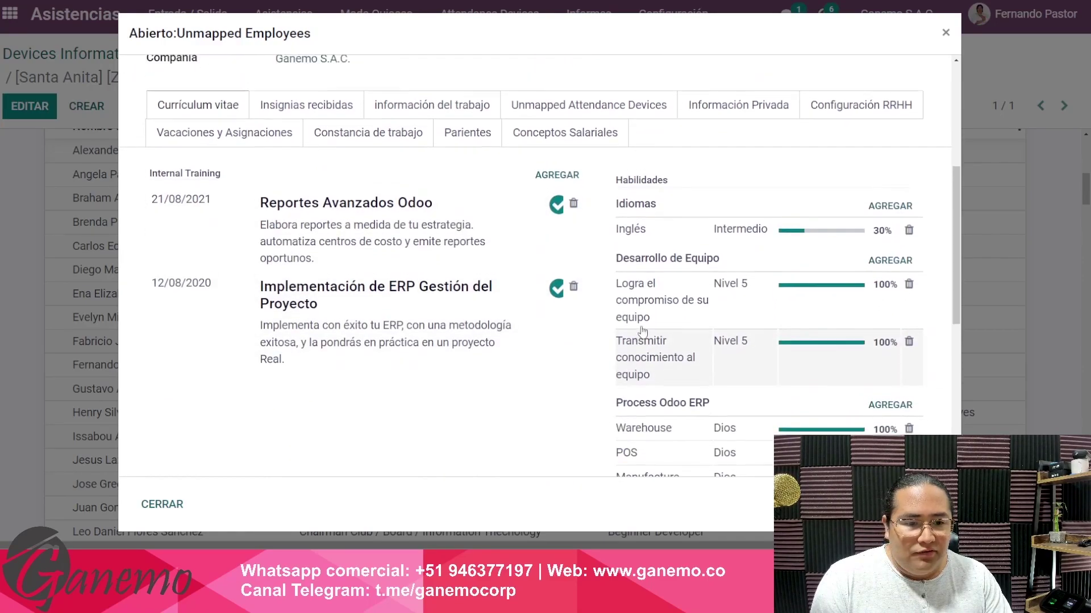
scroll(640, 333, "up", 2)
left_click(851, 208)
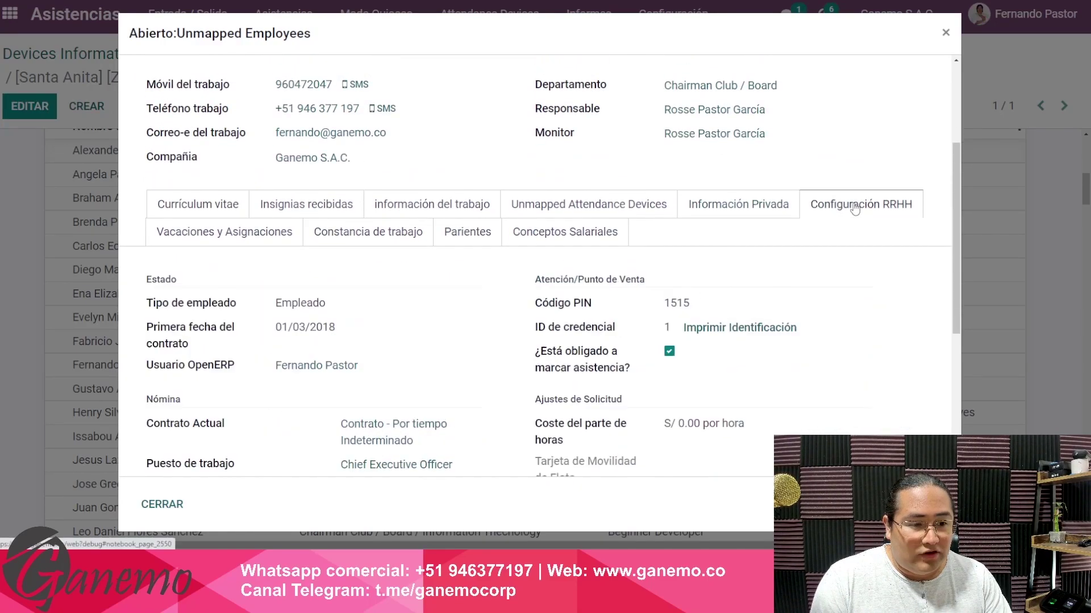
scroll(857, 206, "down", 1)
left_click_drag(527, 274, 672, 281)
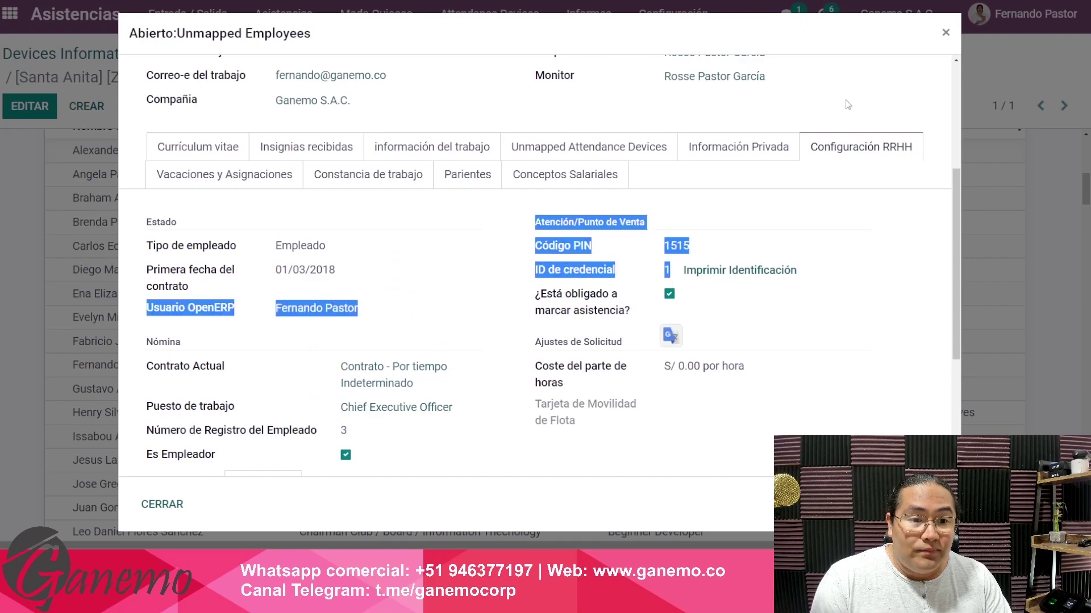
left_click(945, 32)
Step: Review the unmapped employees and device users again, and open the Employee field of device user B6 for editing without choosing anyone
scroll(333, 336, "up", 5)
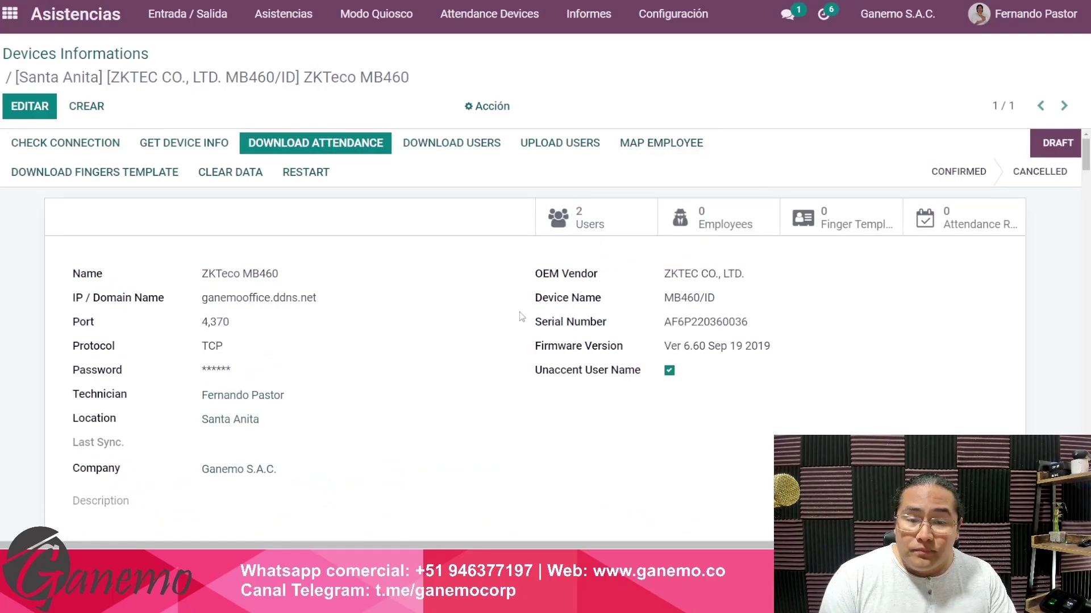
scroll(469, 306, "down", 3)
scroll(469, 301, "down", 2)
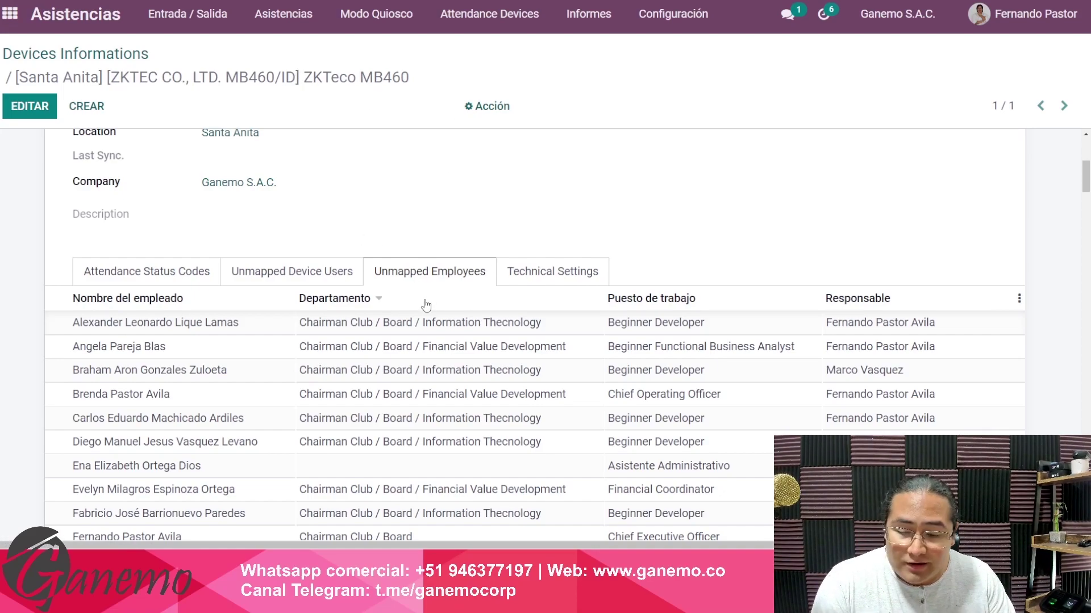
scroll(267, 399, "down", 2)
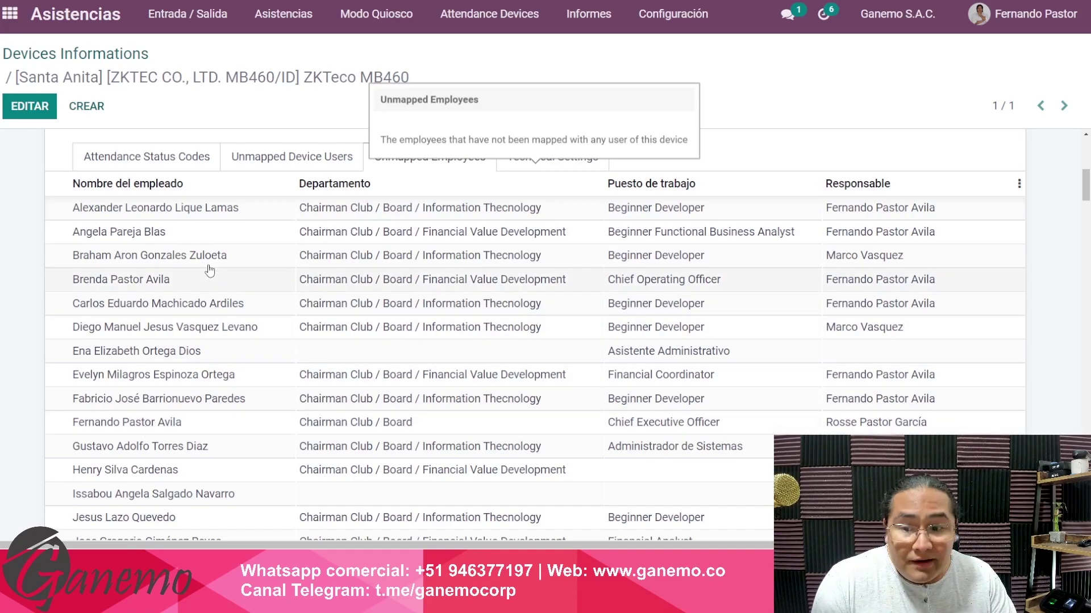
left_click(293, 159)
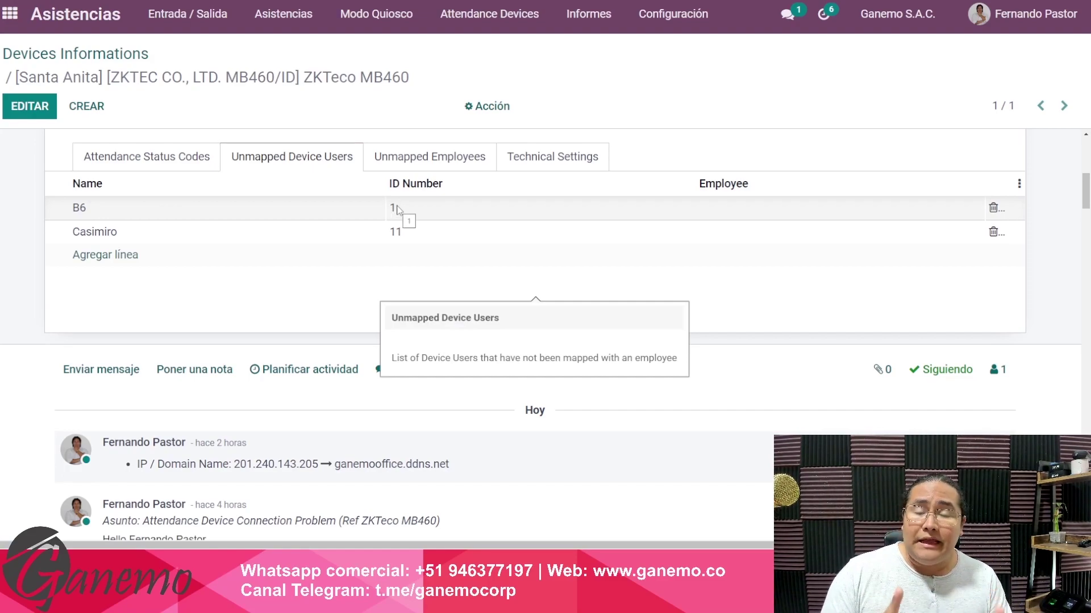
left_click(724, 210)
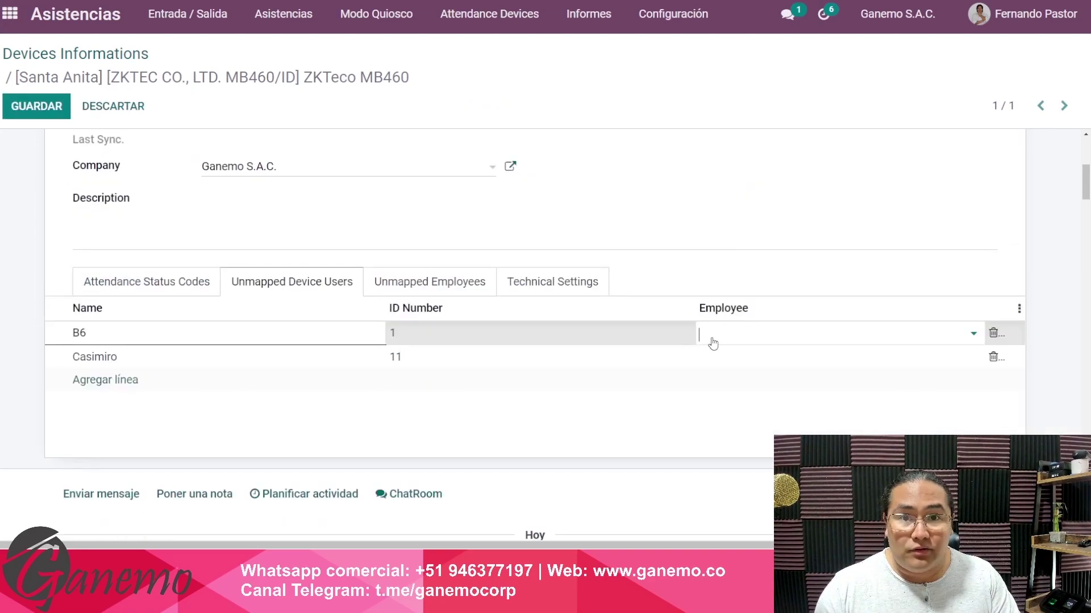
left_click(661, 249)
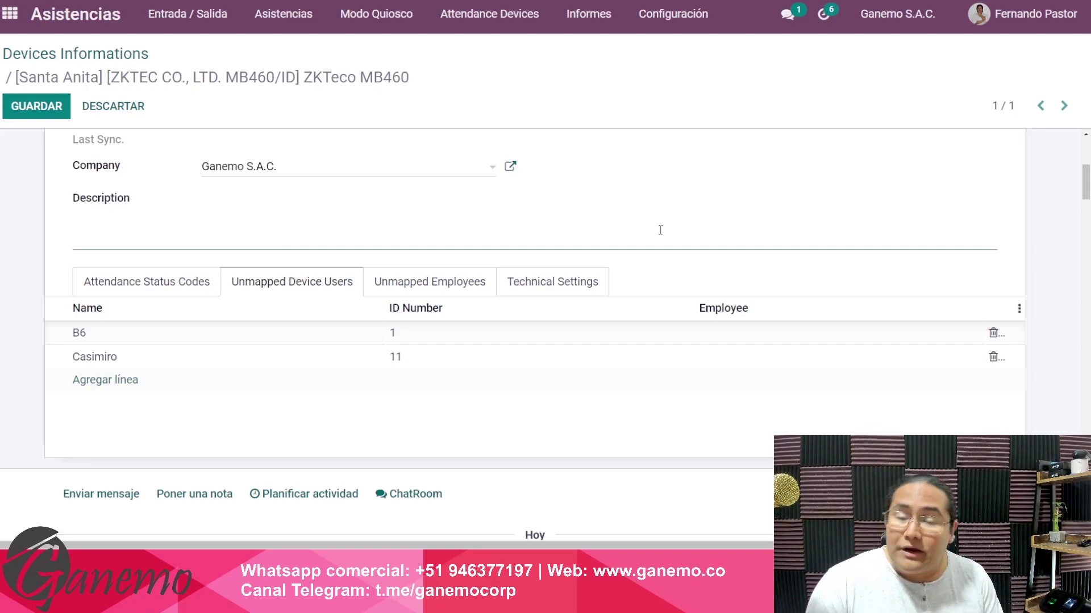
Step: Review the device record's mapping actions and compare the lists of unmapped device users and unmapped employees
scroll(660, 230, "up", 5)
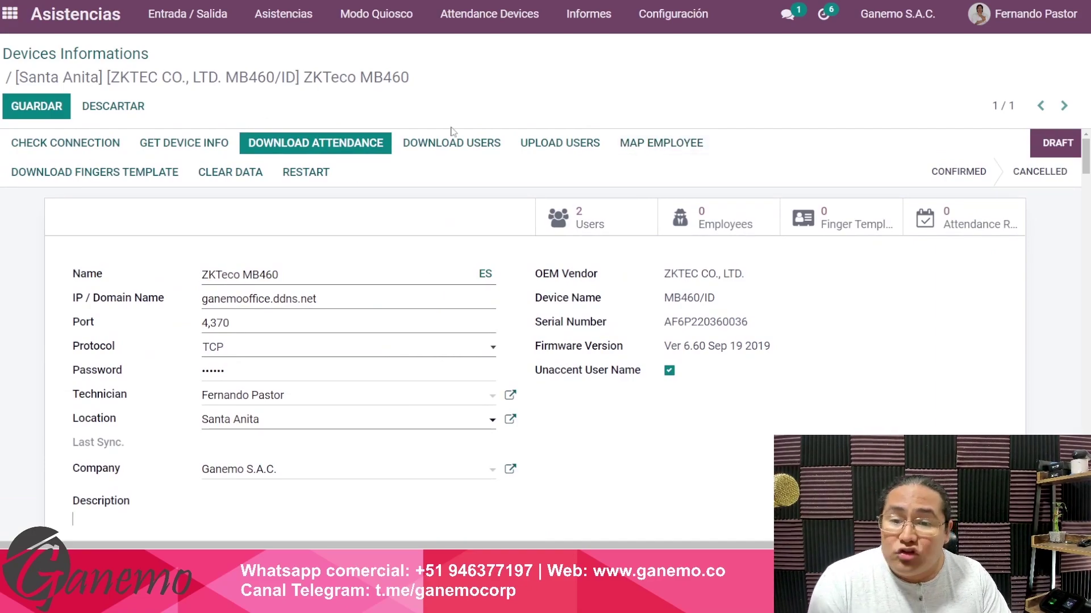
scroll(572, 316, "down", 2)
scroll(572, 315, "down", 1)
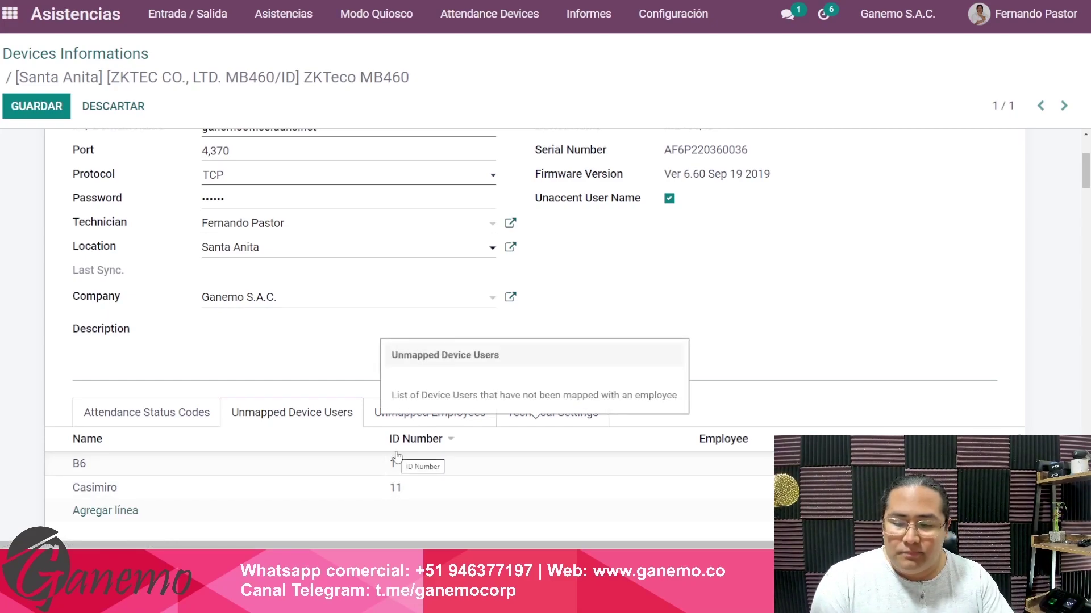
scroll(378, 359, "down", 1)
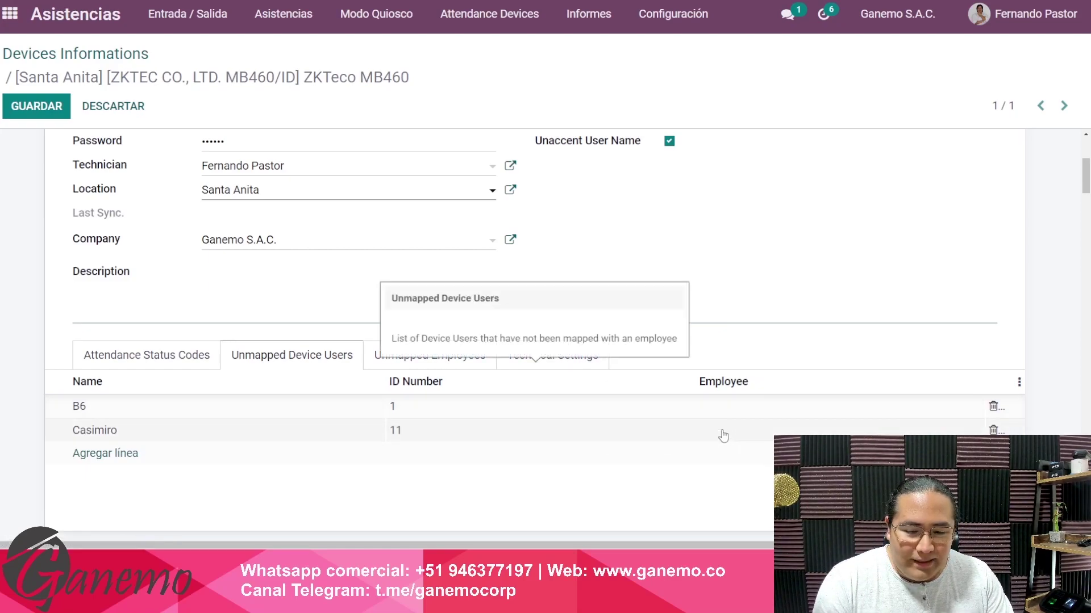
left_click(459, 367)
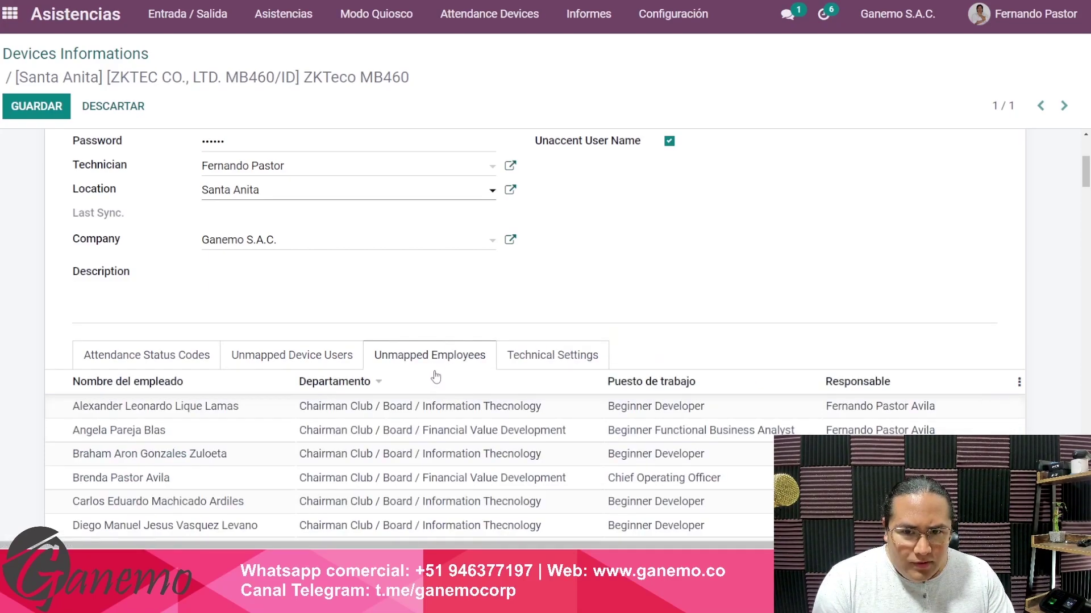
left_click(333, 363)
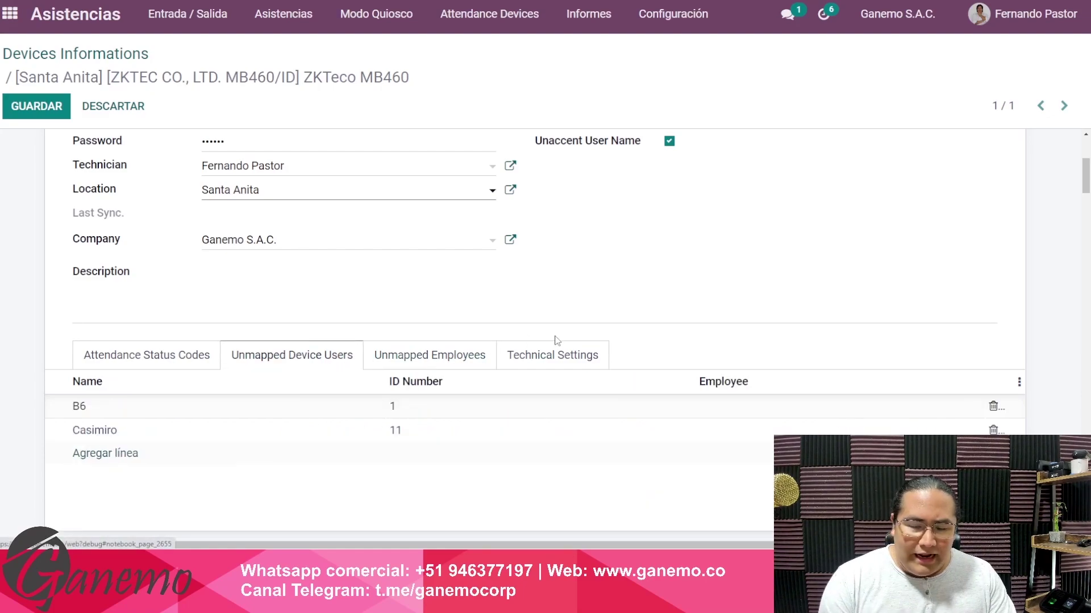
scroll(555, 340, "up", 5)
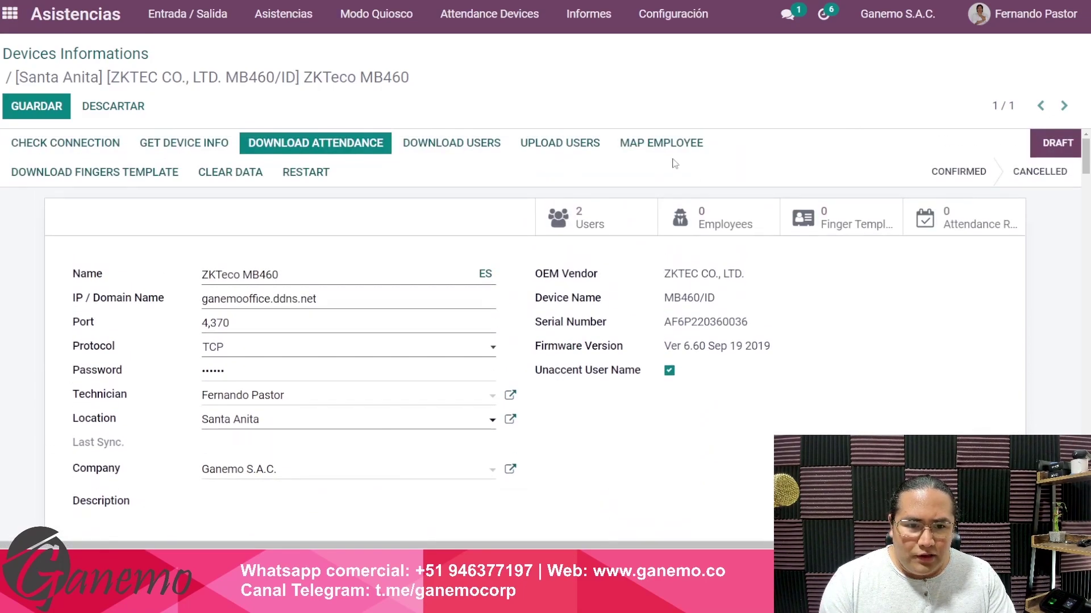
scroll(616, 370, "down", 4)
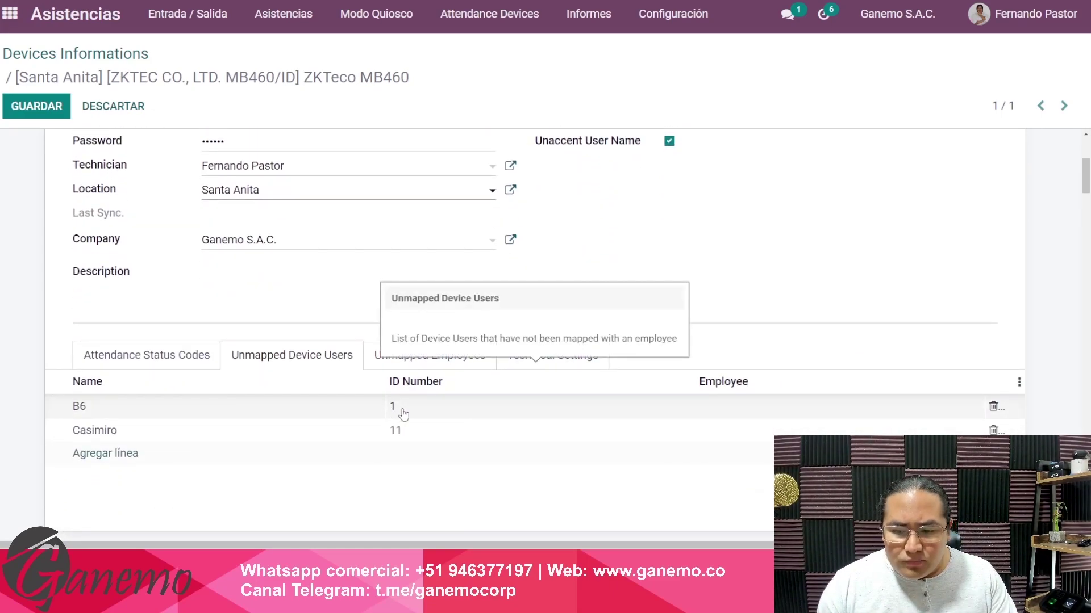
Step: Look through the unmapped employees, then check the ID numbers of the unmapped device users on the ZKTeco MB460 record
left_click(408, 363)
scroll(352, 460, "down", 3)
scroll(364, 340, "up", 3)
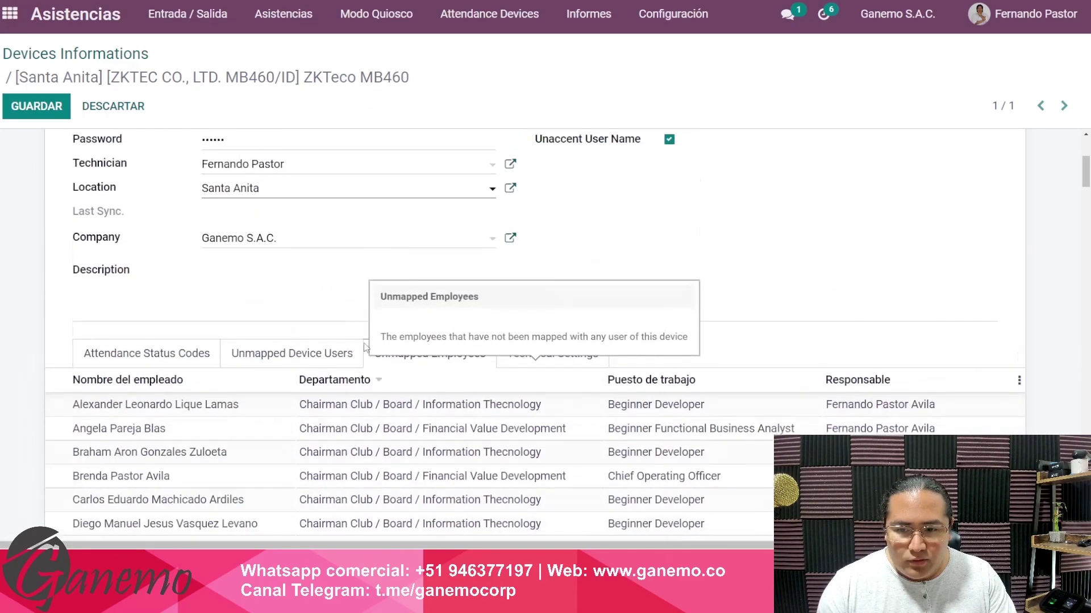
left_click(334, 357)
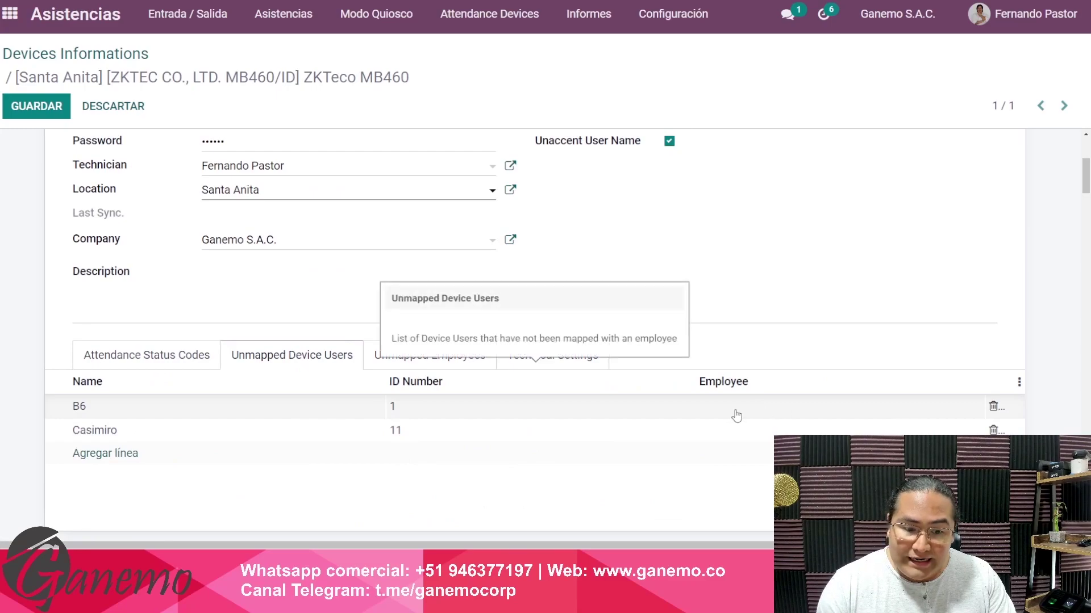
scroll(736, 416, "up", 4)
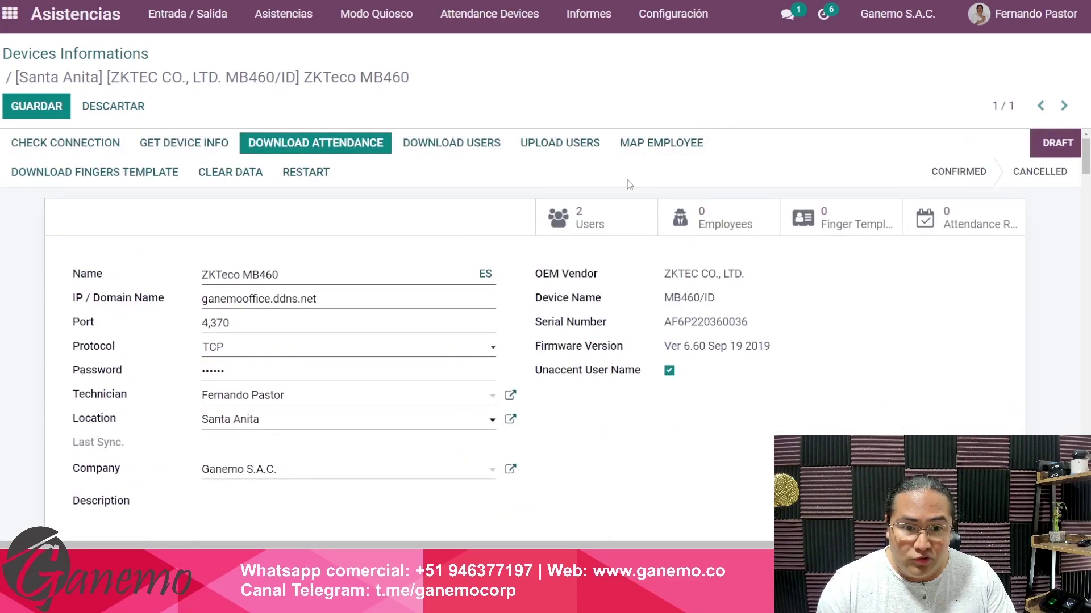
scroll(571, 391, "down", 3)
scroll(571, 391, "down", 1)
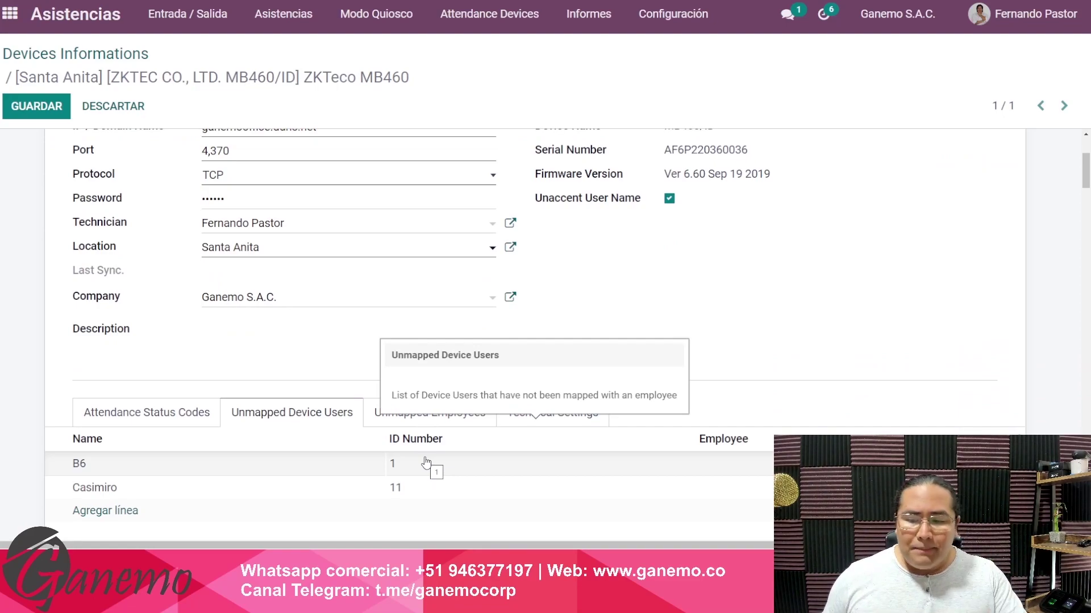
Step: Inspect device user B6 without editing it, and compare the unmapped employees' columns with the device users' ID numbers
left_click(81, 466)
left_click(37, 484)
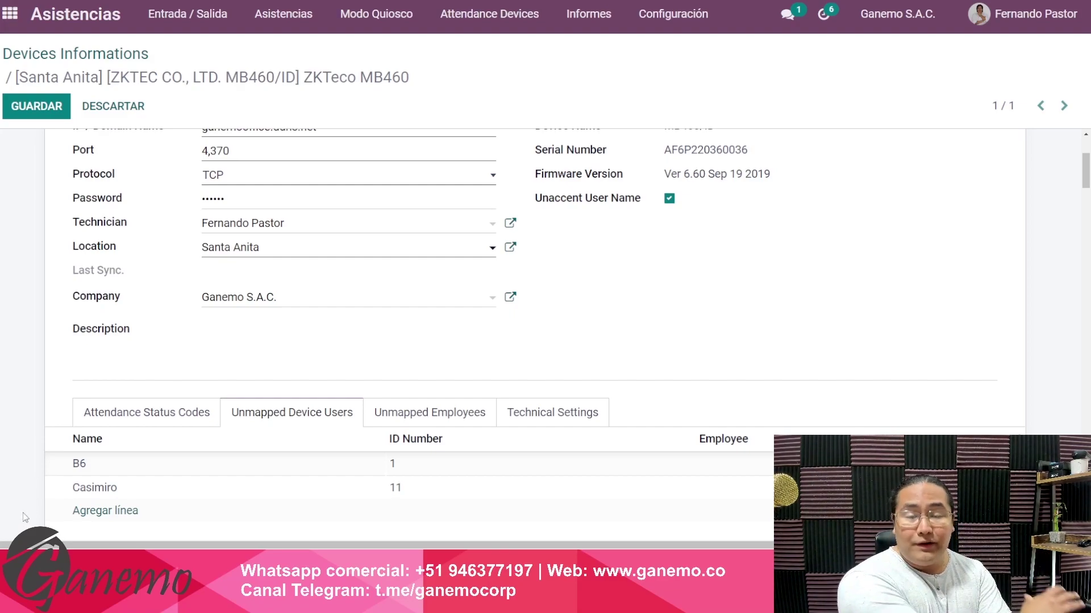
left_click(442, 427)
scroll(118, 356, "down", 2)
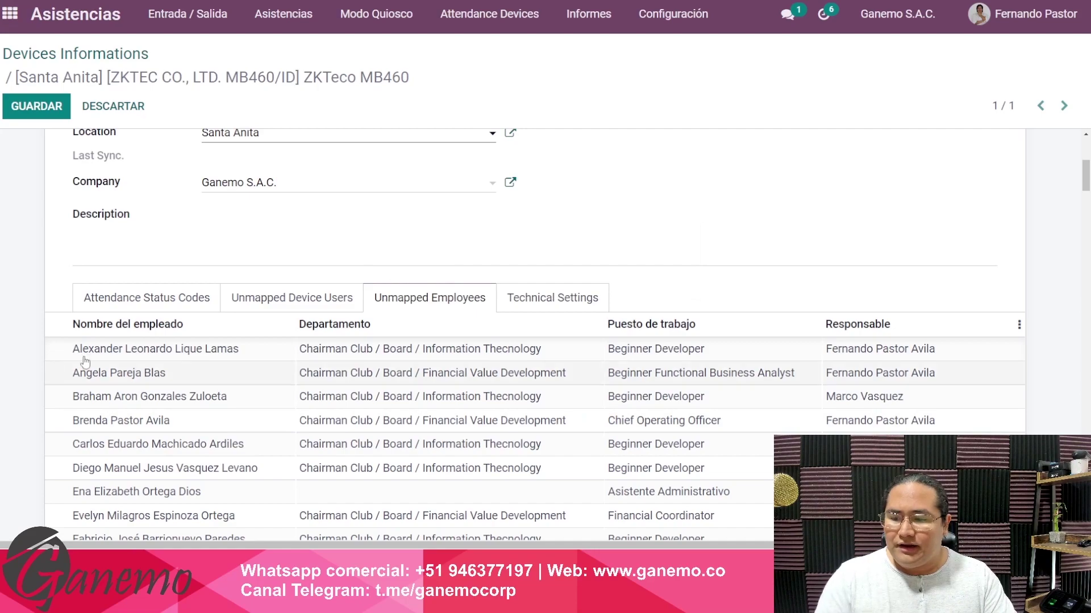
left_click(245, 298)
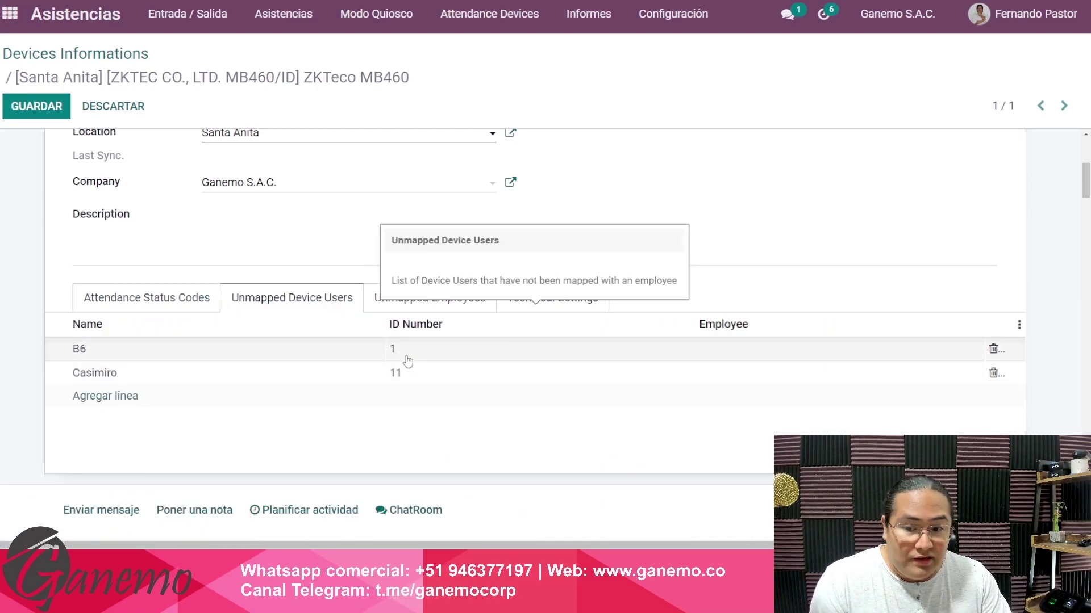
left_click(405, 301)
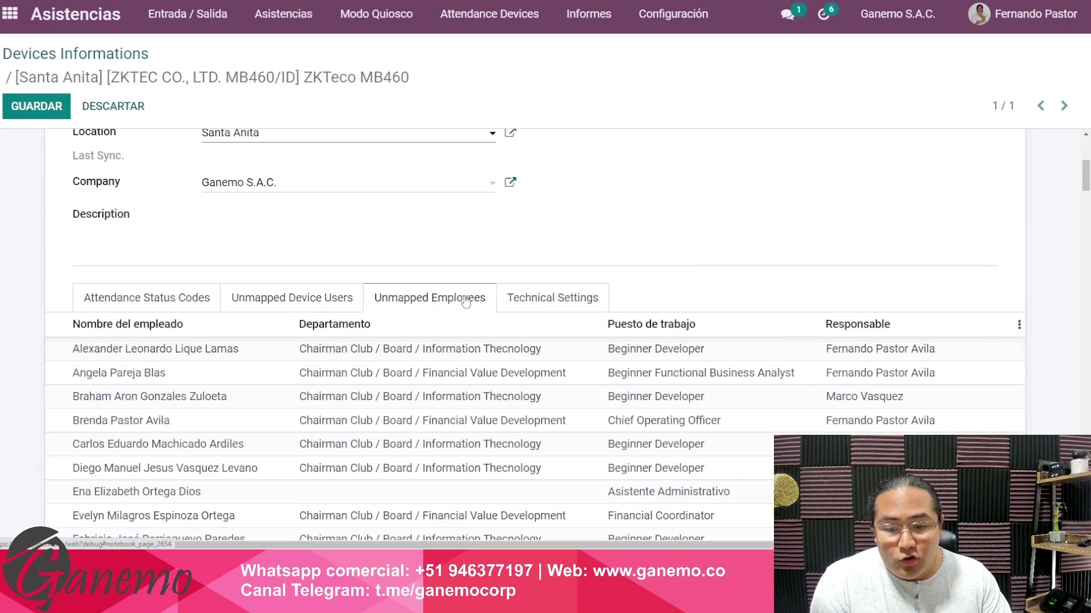
Step: Open the Chief Executive Officer's record from the unmapped employees, inspect its RRHH configuration once more, and close the record
scroll(309, 445, "down", 2)
left_click(193, 454)
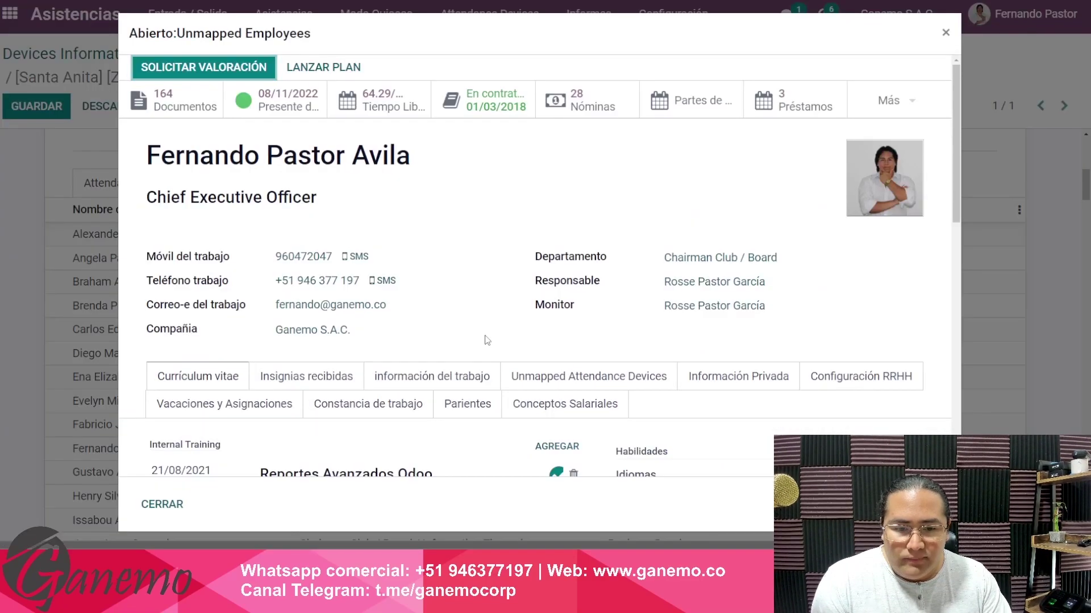
scroll(511, 335, "down", 1)
left_click(855, 318)
scroll(800, 255, "down", 2)
left_click_drag(561, 321, 669, 343)
left_click(946, 33)
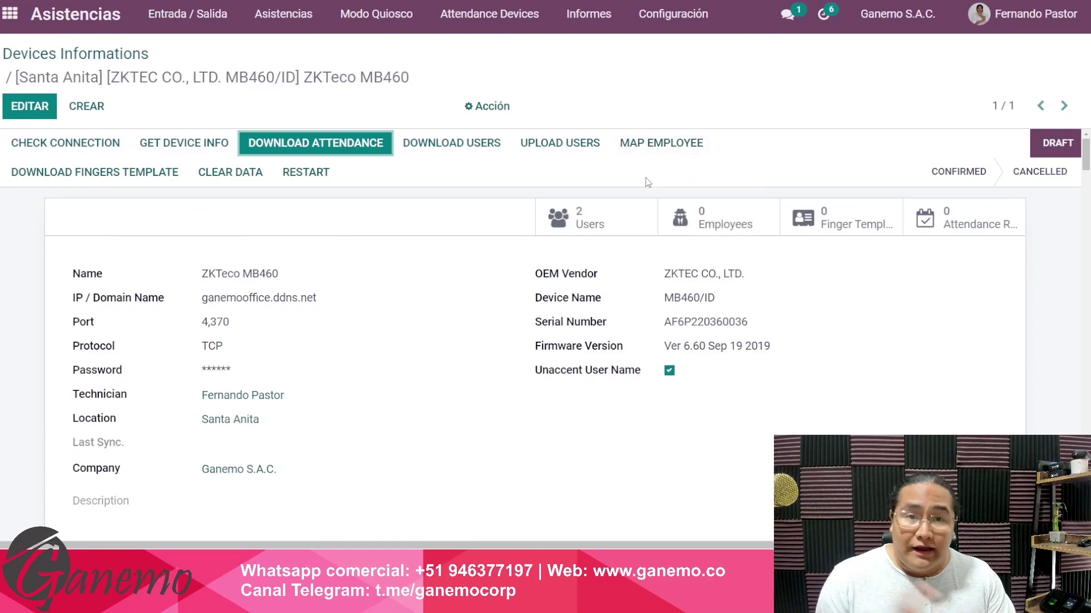
Step: Switch to the Google Docs guide, read the instruction on mapping downloaded device users to Odoo employees, and return to the device record
key("ctrl+Tab")
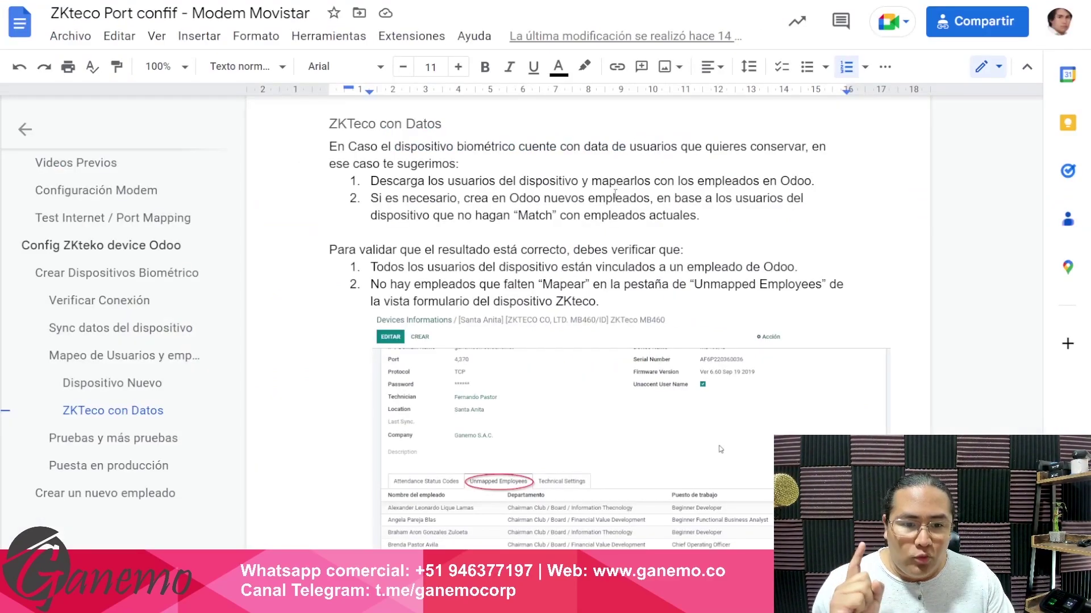
left_click_drag(386, 183, 790, 185)
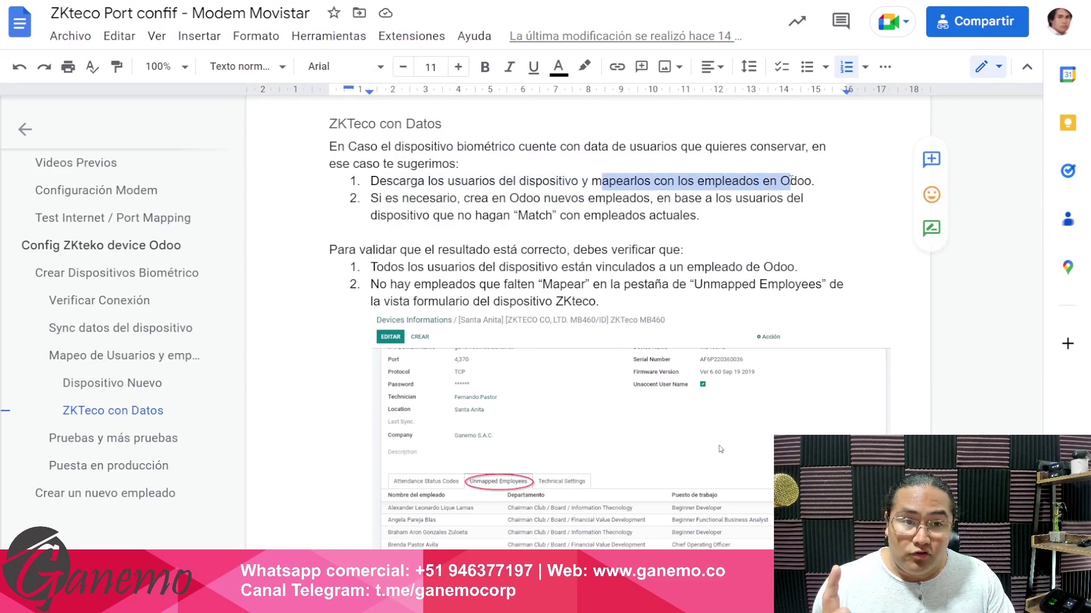
key("ctrl+Tab")
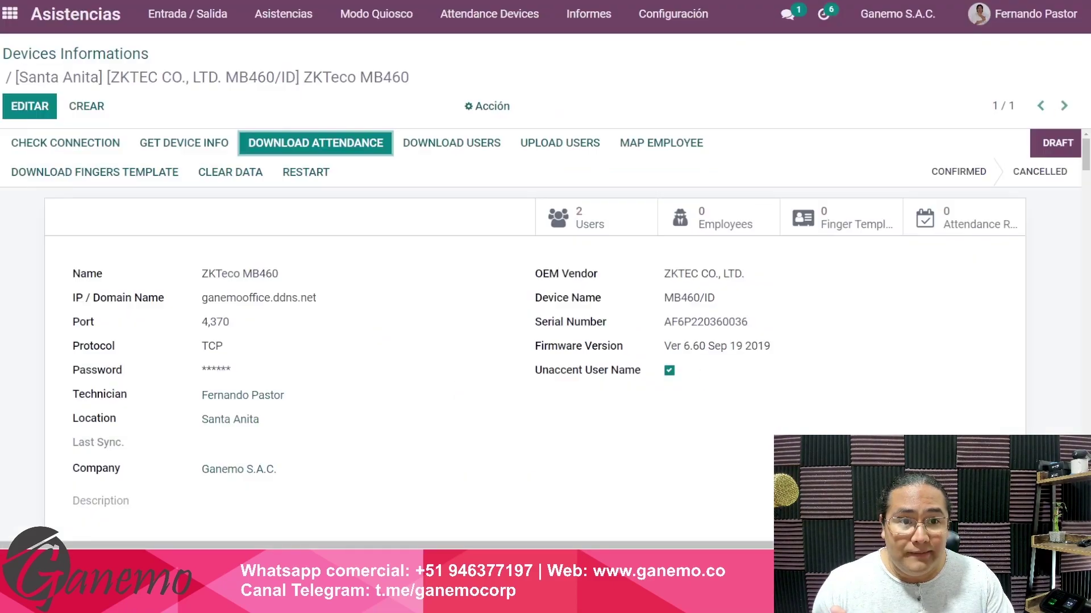
Step: Run Map Employee on the ZKTeco MB460 device, read the confirmation text, and accept downloading and mapping the users
left_click(663, 149)
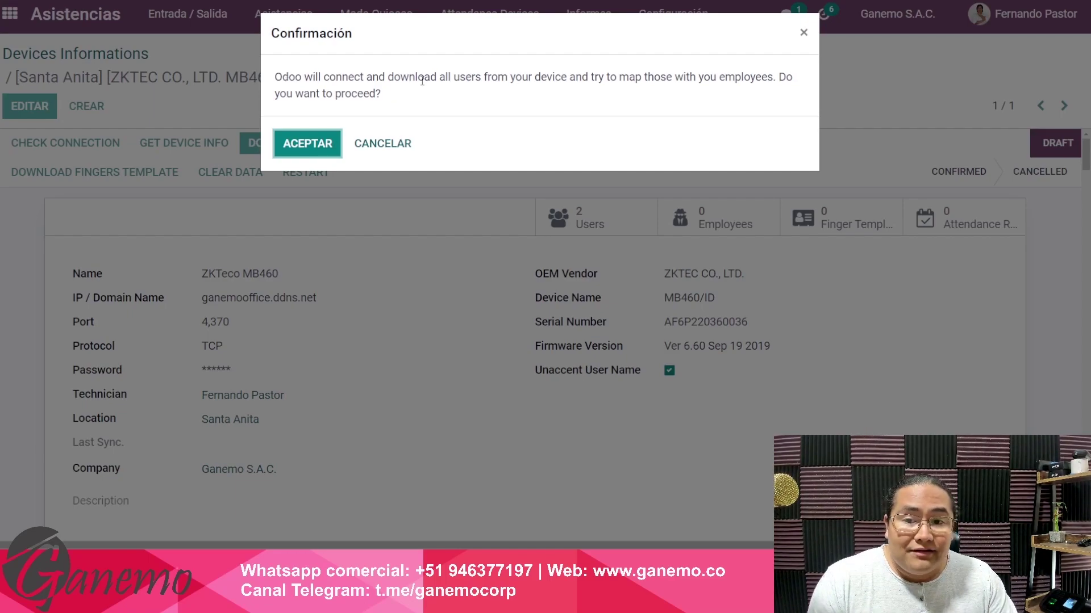
left_click_drag(446, 78, 594, 78)
left_click(598, 77)
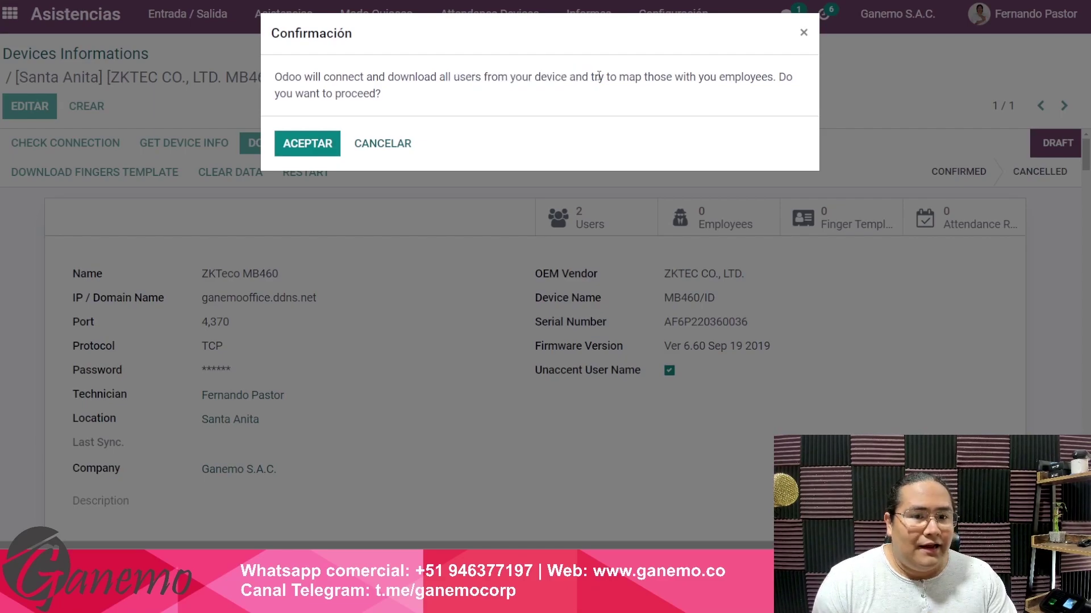
left_click_drag(752, 77, 329, 73)
left_click(324, 72)
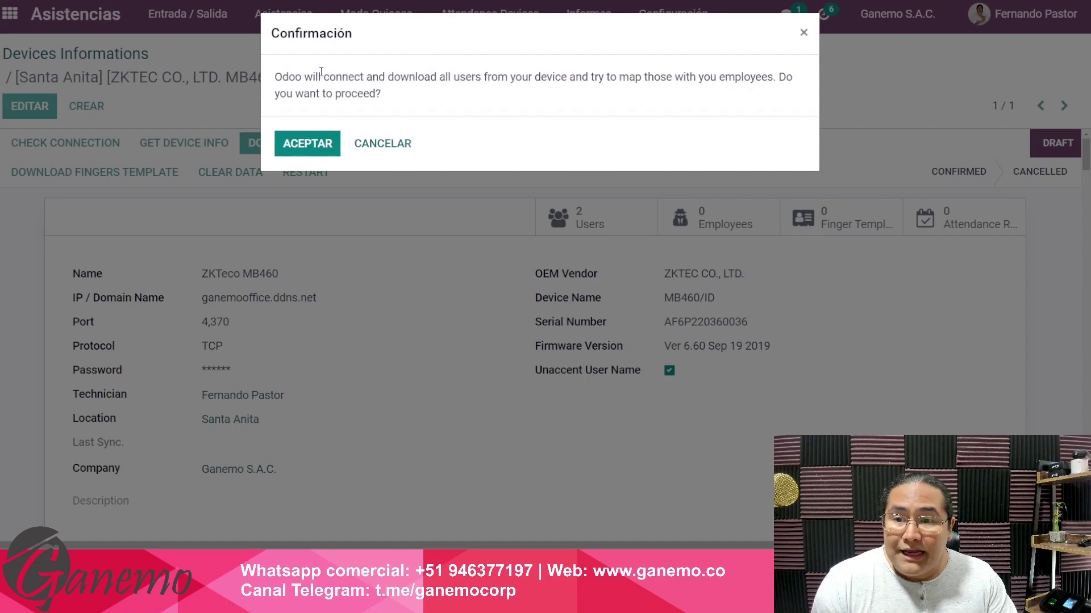
left_click(312, 143)
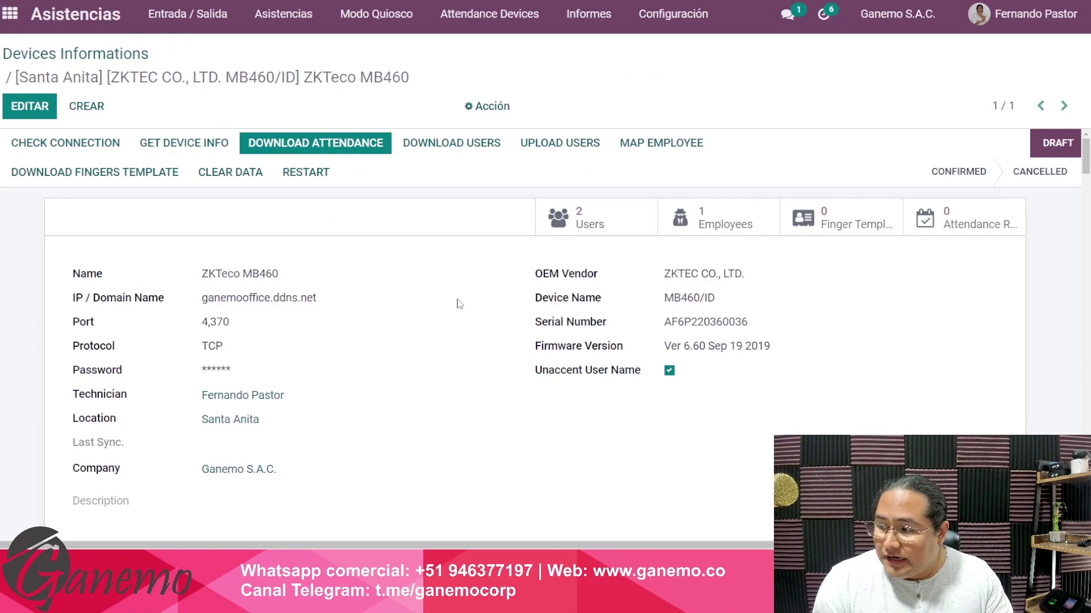
Step: Check which device users and employees are still unmapped after running the automatic mapping
scroll(480, 314, "down", 5)
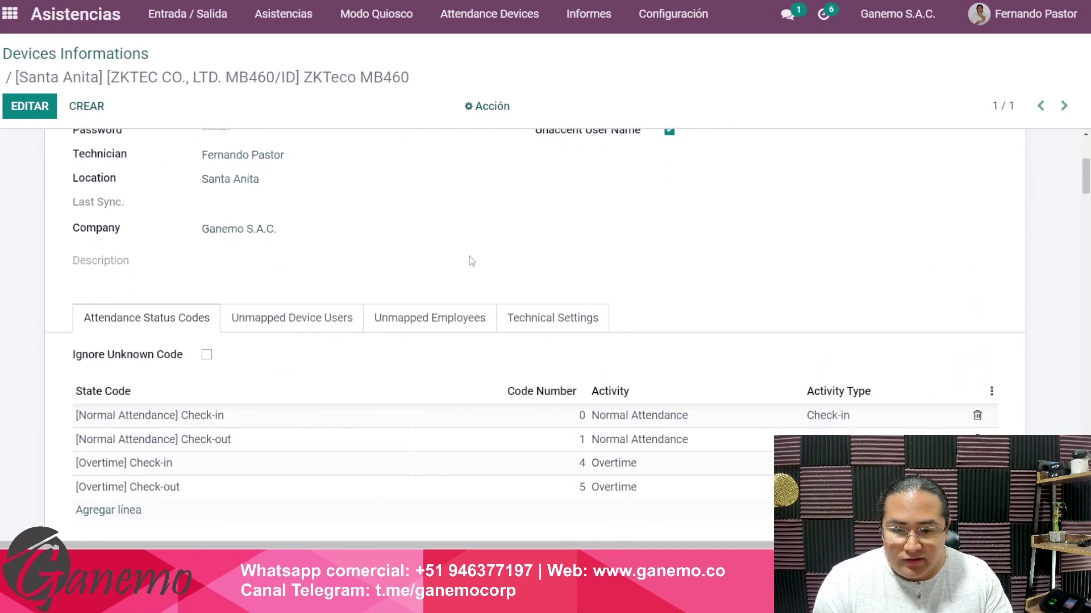
left_click(320, 221)
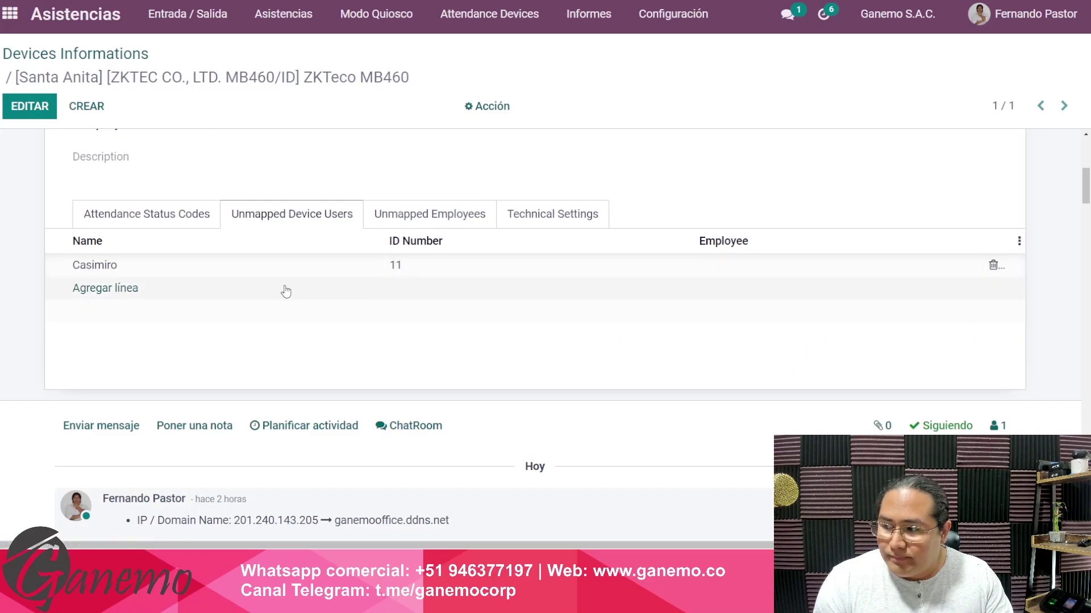
scroll(165, 332, "up", 1)
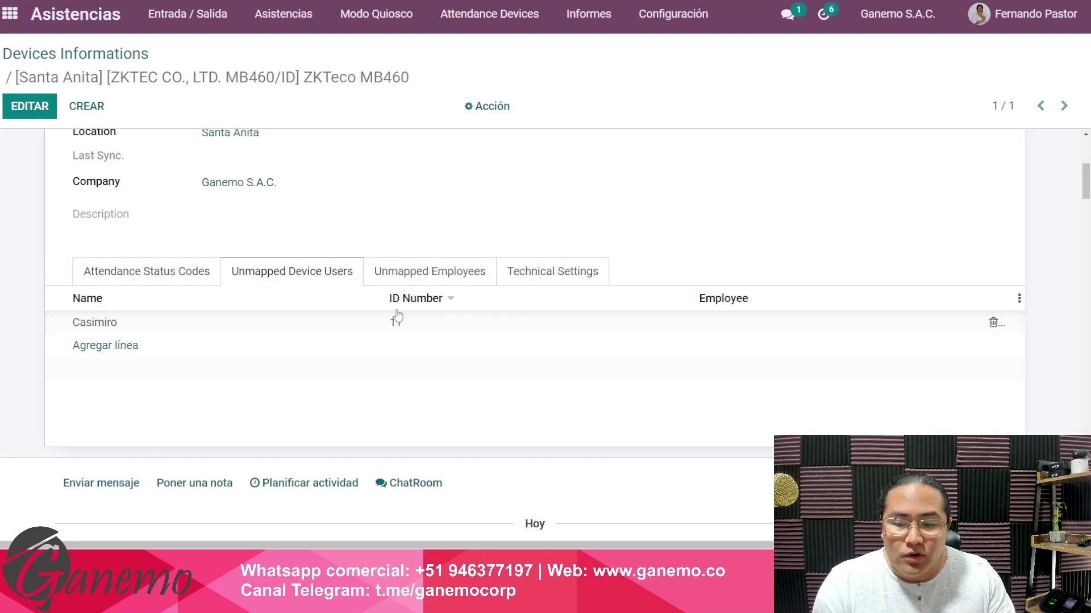
left_click(426, 275)
scroll(465, 218, "down", 1)
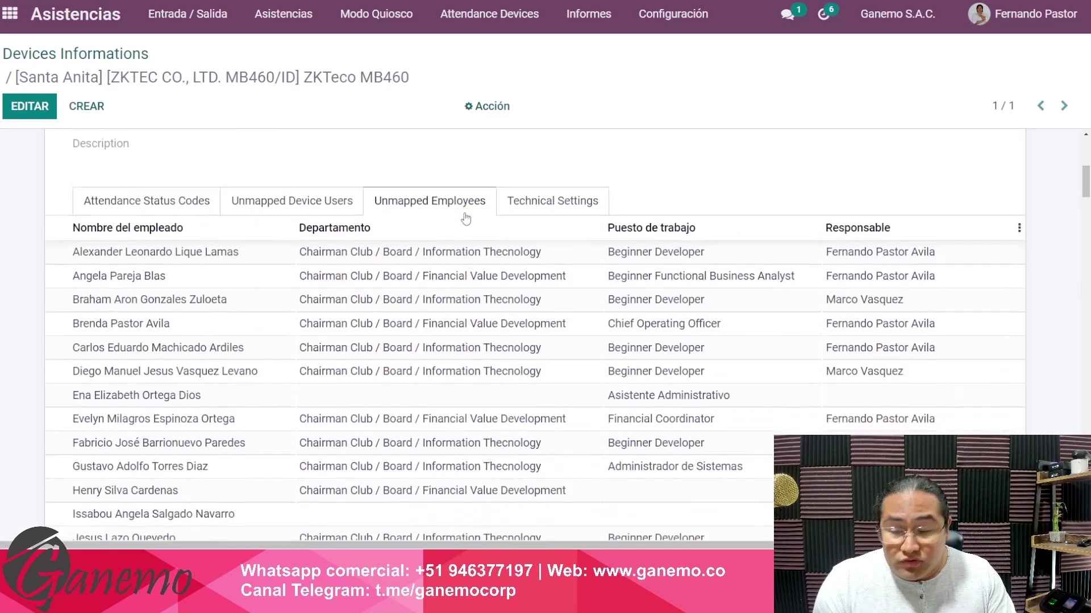
scroll(465, 218, "down", 1)
scroll(398, 236, "down", 1)
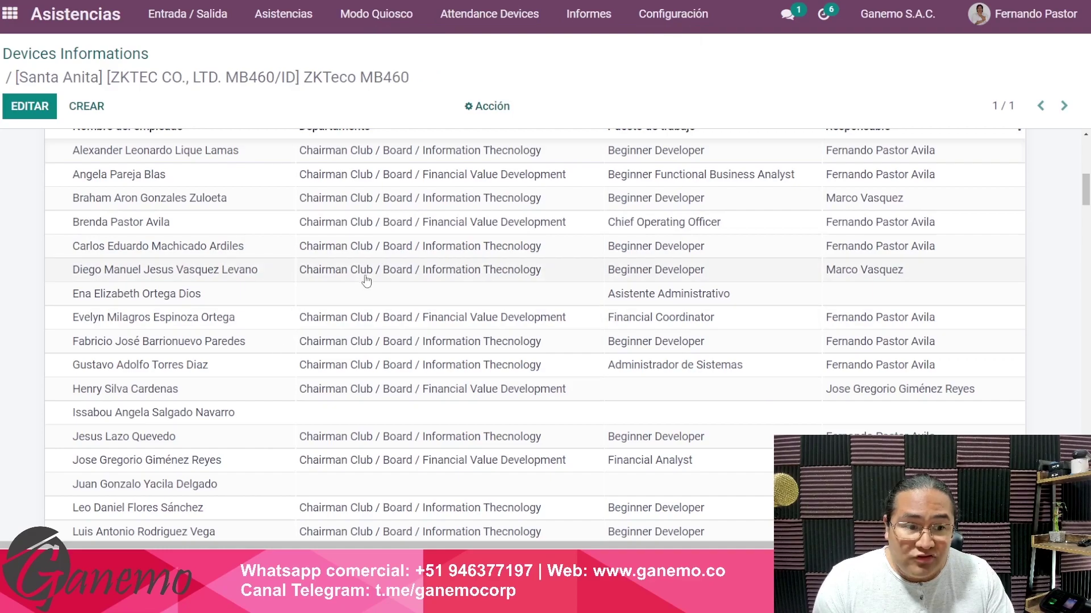
scroll(366, 280, "up", 3)
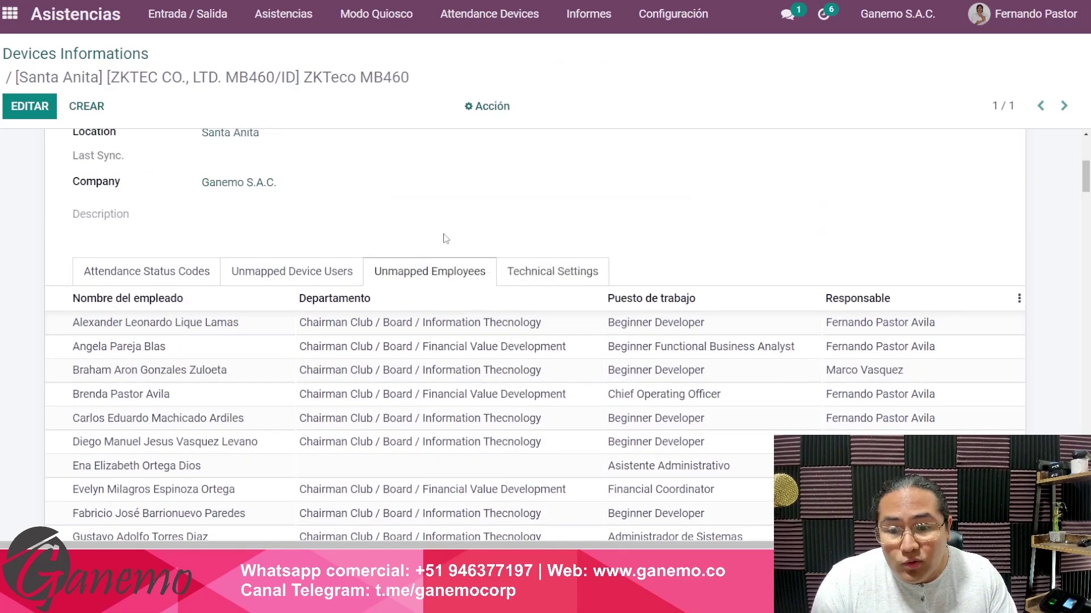
left_click(334, 268)
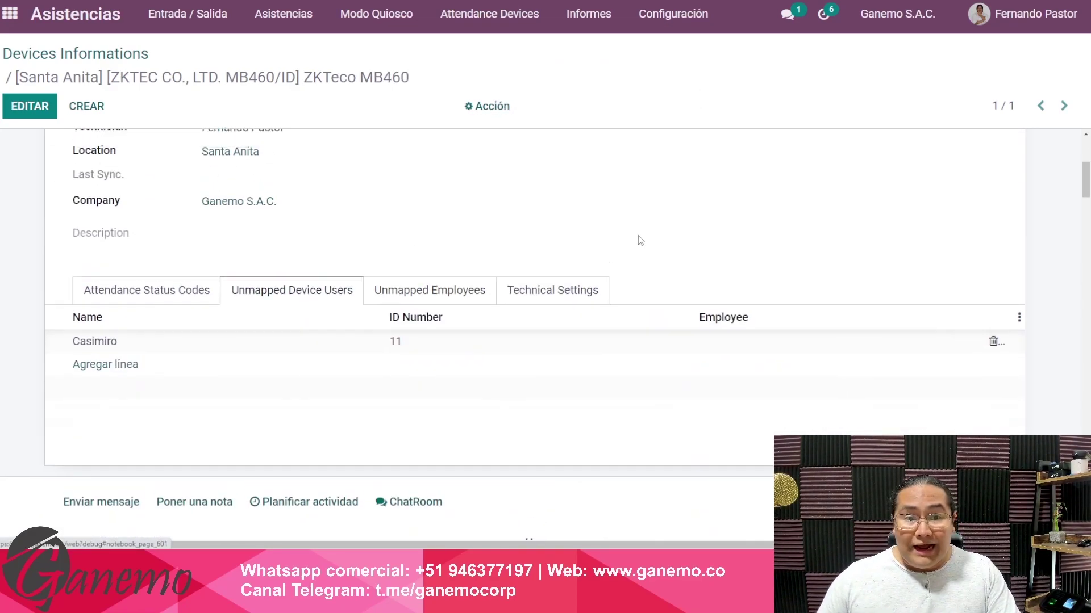
Step: Go over the device record again and look among the unmapped employees for a match to the remaining device user
scroll(635, 236, "up", 5)
scroll(516, 332, "down", 2)
scroll(516, 333, "down", 3)
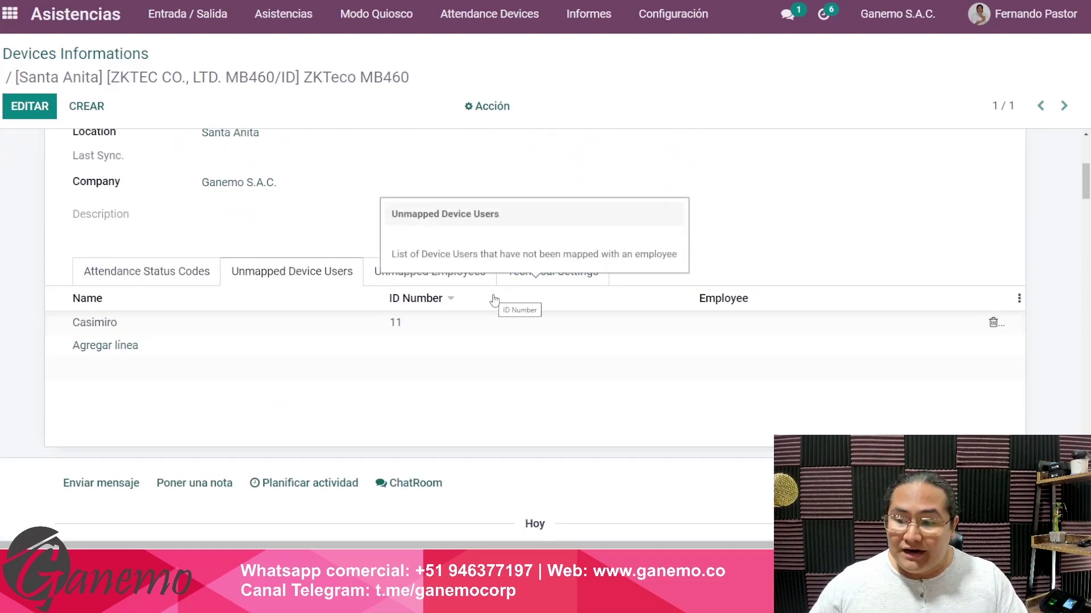
left_click(414, 276)
scroll(407, 401, "down", 5)
scroll(407, 401, "up", 3)
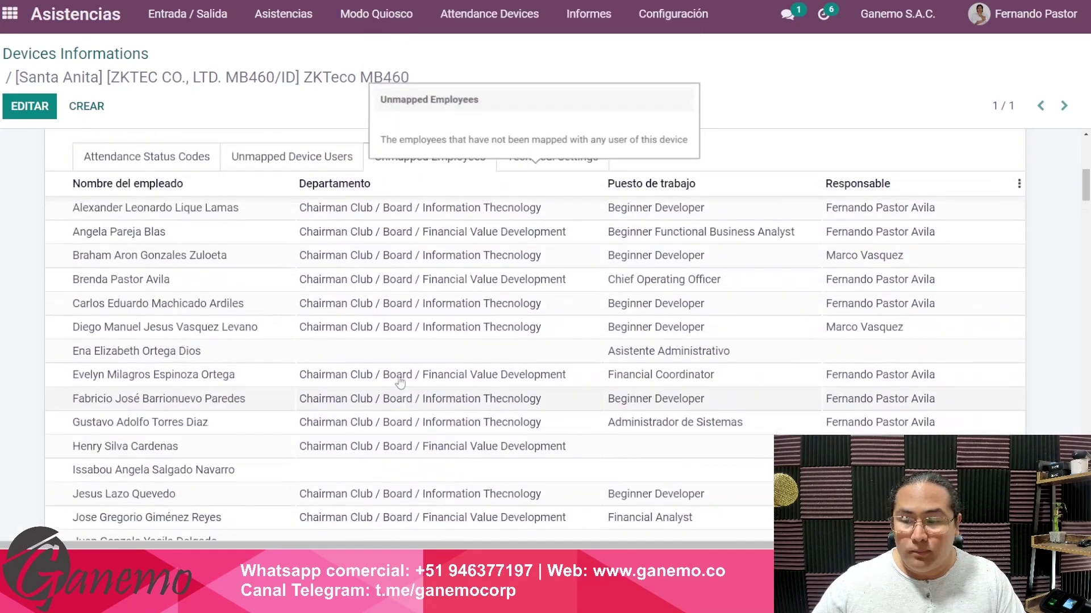
left_click(327, 157)
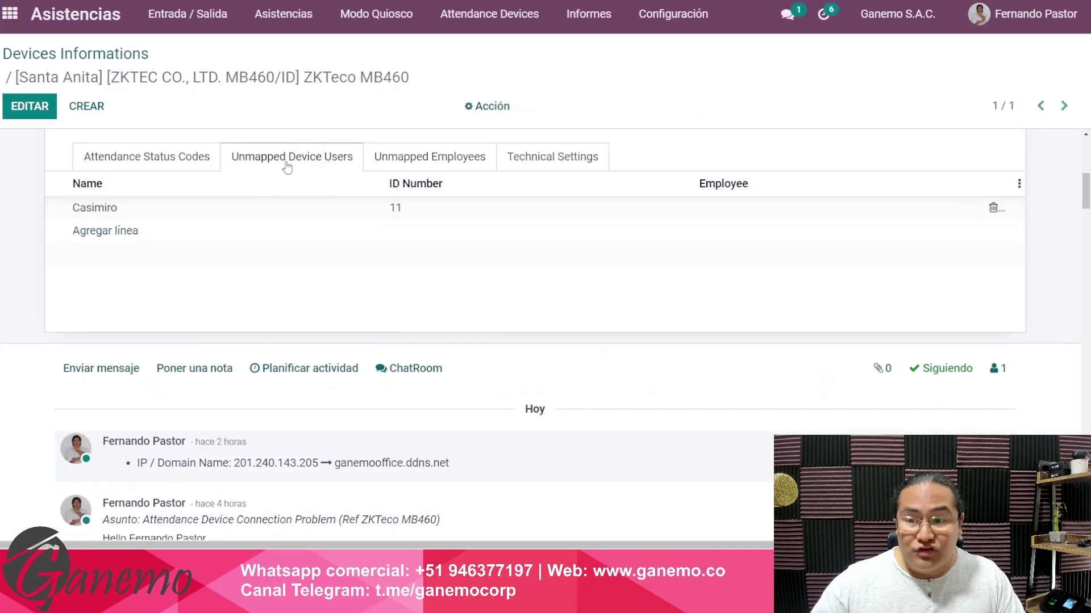
left_click(428, 159)
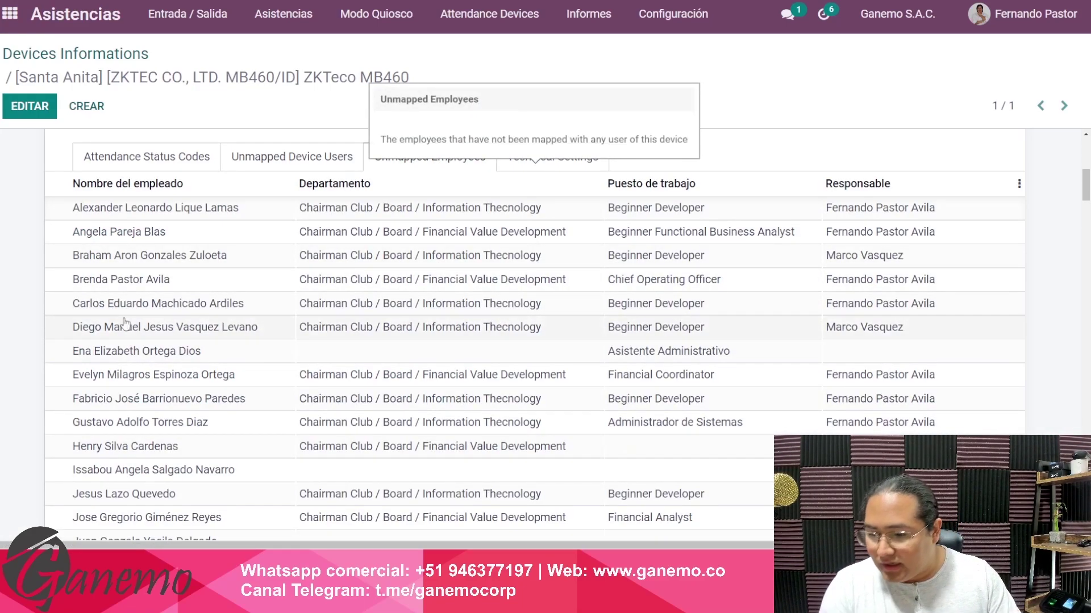
Step: Look through the employees not mapped to the device and leave the record without saving edits
scroll(142, 450, "down", 4)
scroll(142, 450, "up", 6)
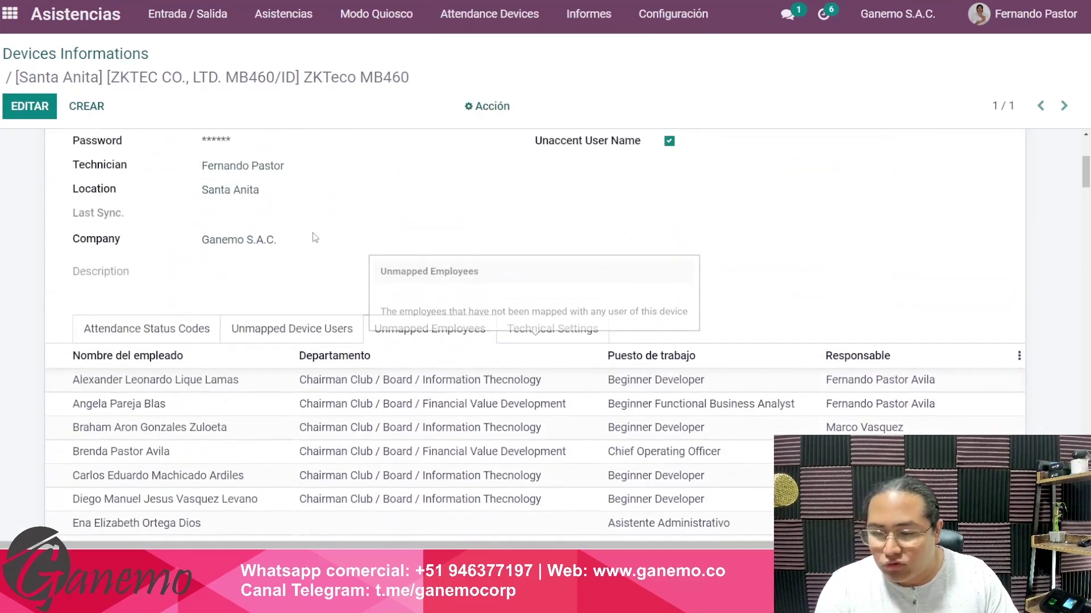
left_click(418, 285)
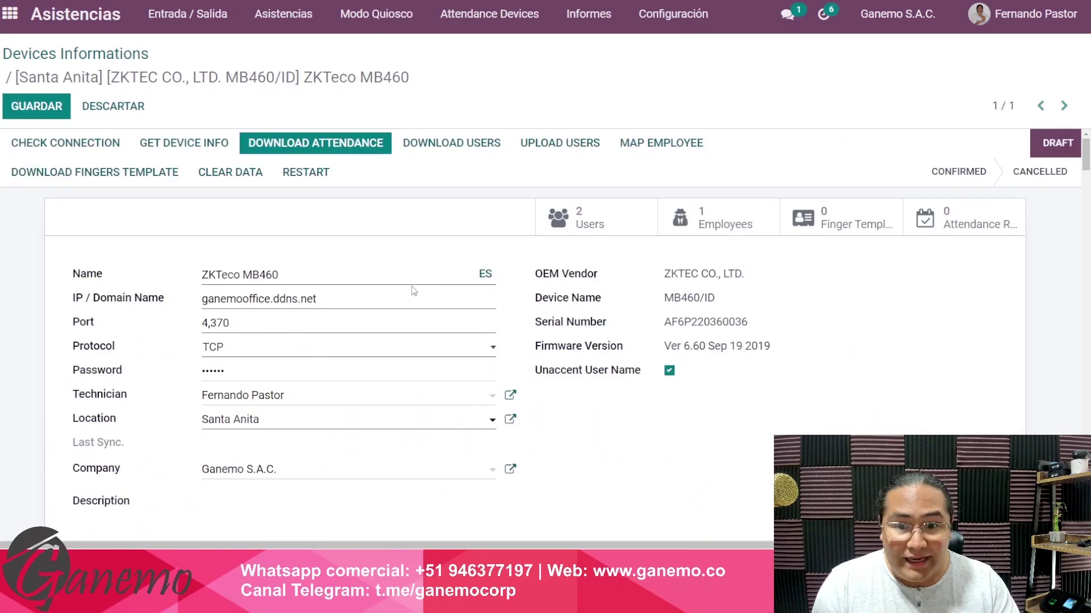
left_click(140, 107)
scroll(494, 364, "up", 5)
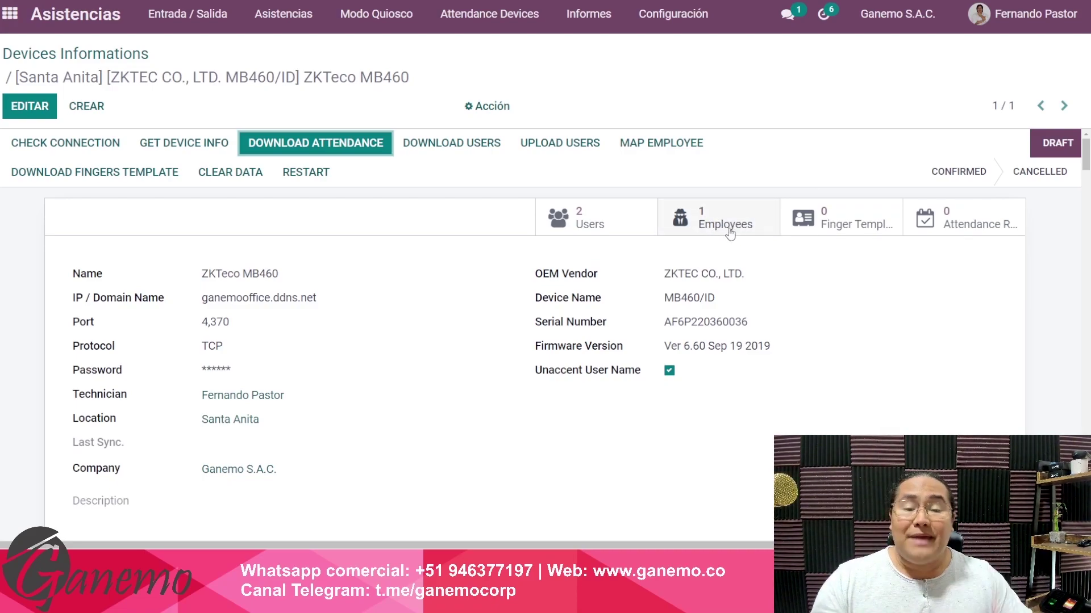
Step: Open the employee mapped to the device, check the badge ID in the HR settings, and return to the device record
left_click(695, 220)
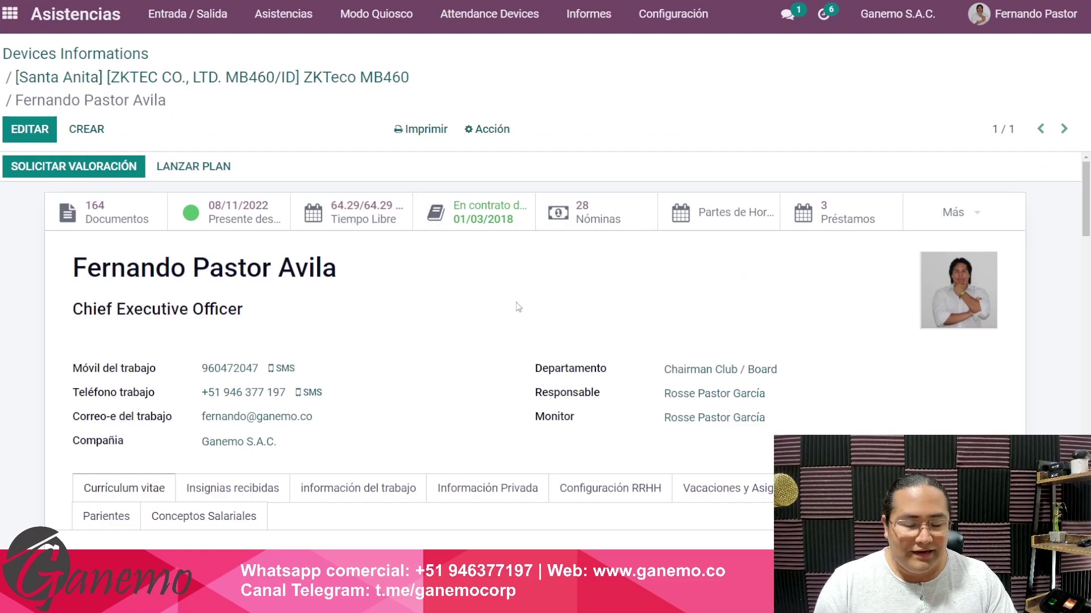
scroll(522, 250, "down", 2)
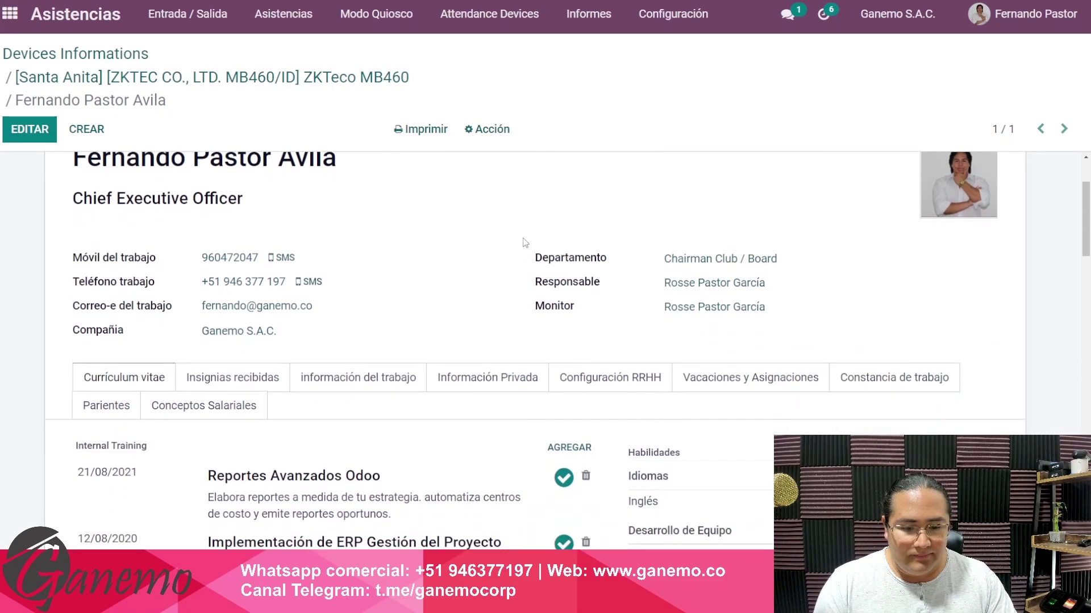
left_click(599, 376)
scroll(580, 339, "down", 3)
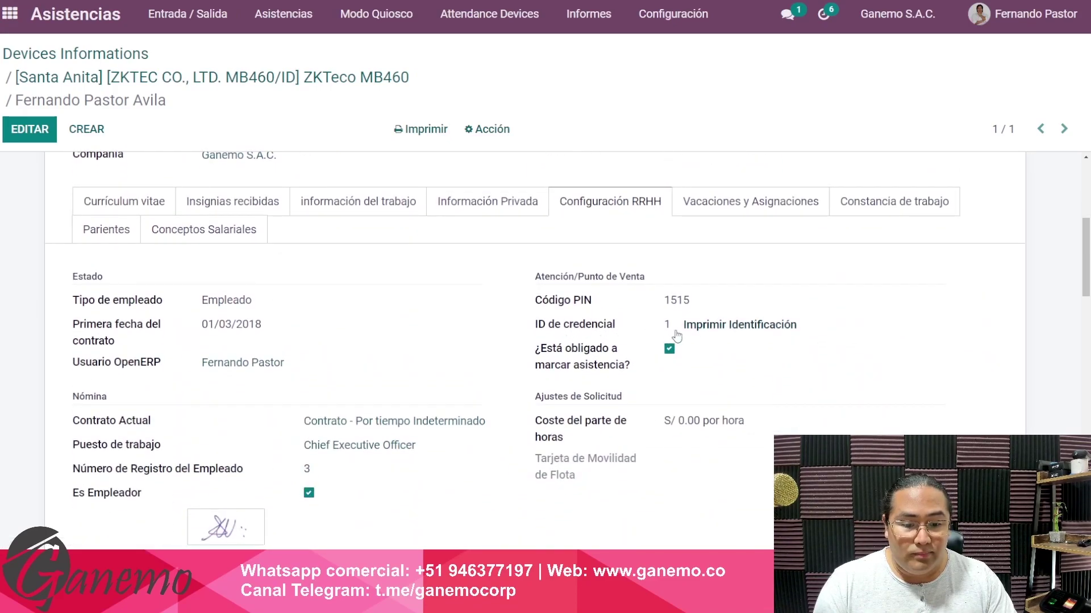
scroll(676, 335, "up", 1)
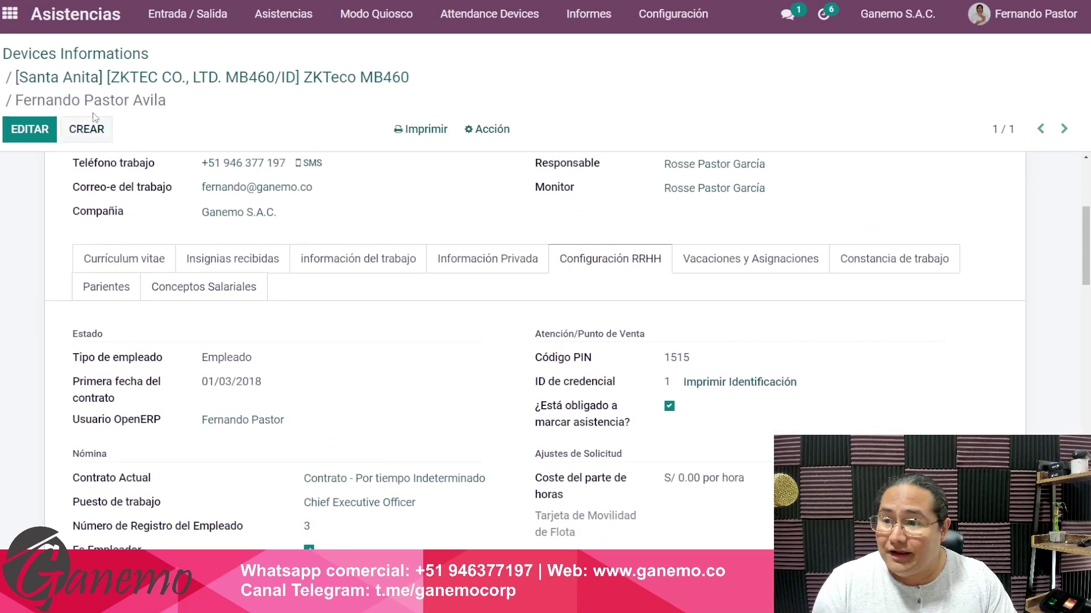
left_click(119, 88)
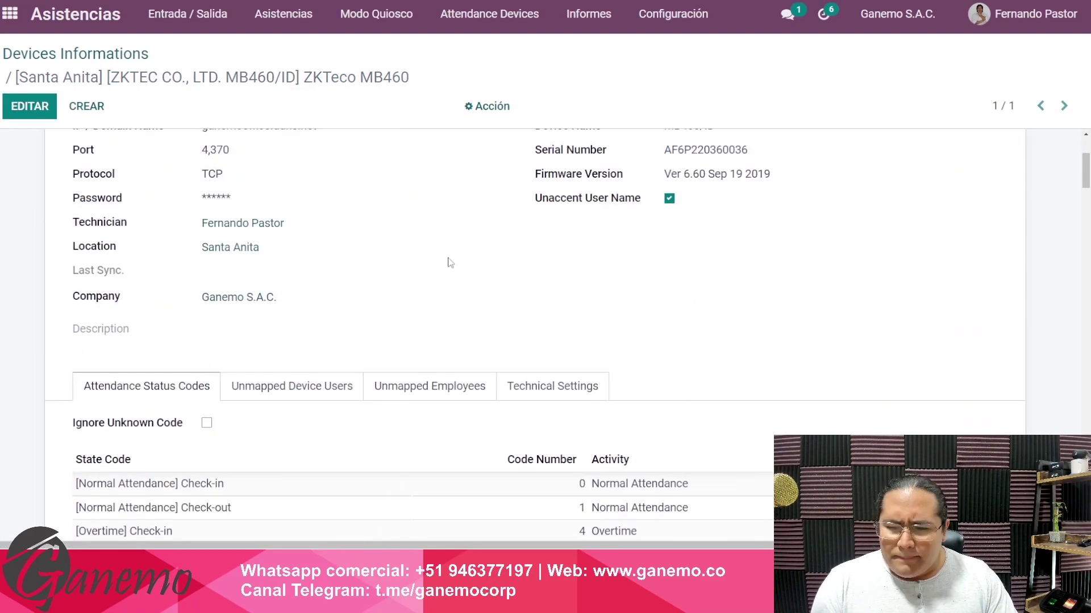
Step: Check the ID number of the unmapped device user against the device's user and employee counters
scroll(449, 262, "down", 2)
left_click(322, 279)
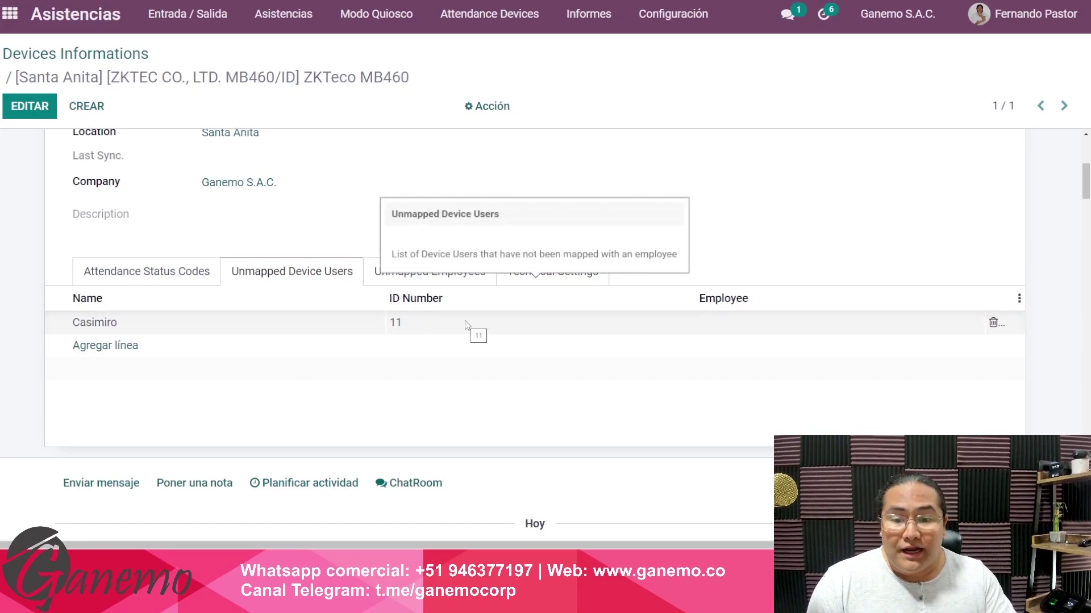
scroll(465, 320, "up", 5)
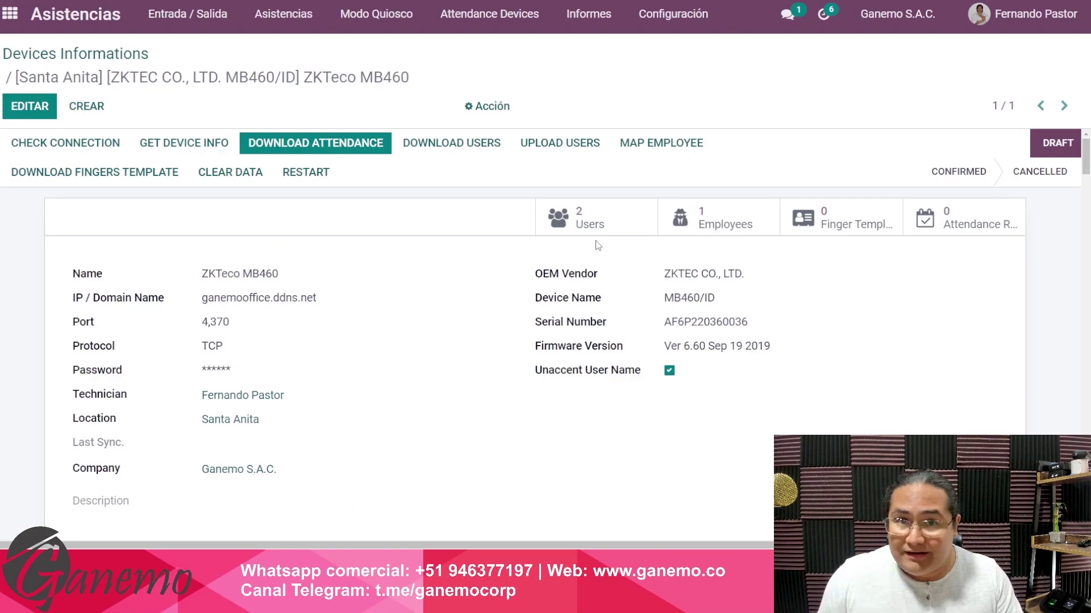
scroll(538, 307, "down", 5)
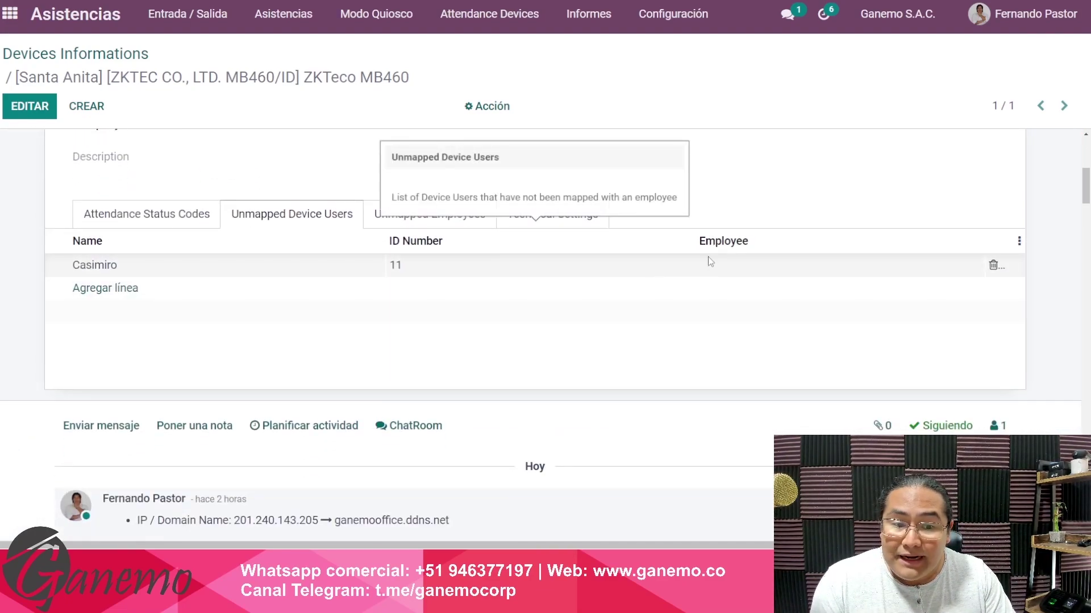
Step: Try to map the remaining device user manually by searching for an employee, and clear the employee field again
left_click(735, 269)
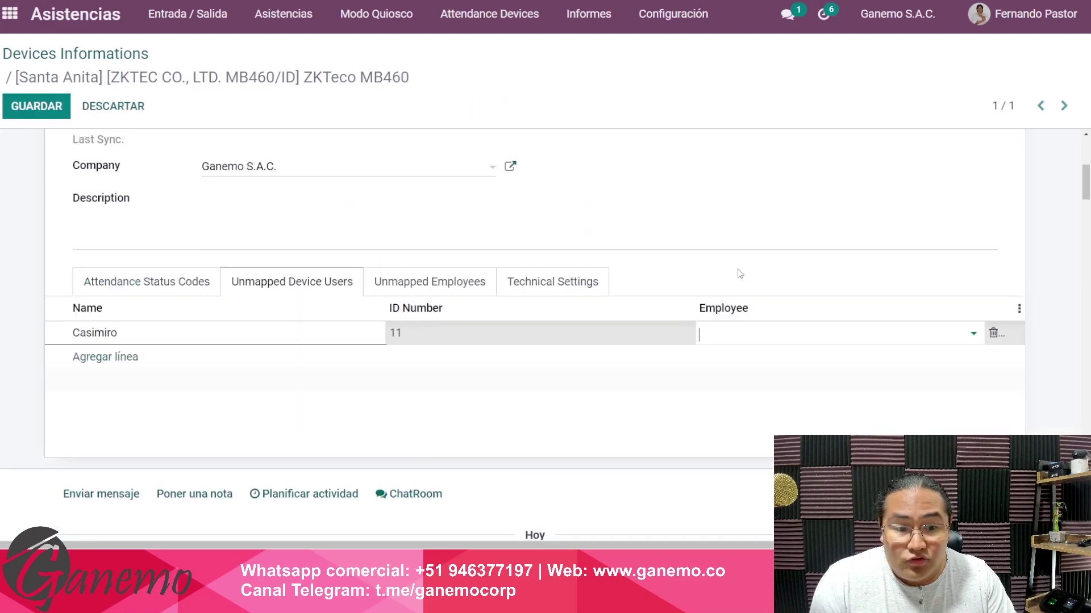
left_click(744, 338)
type("fer")
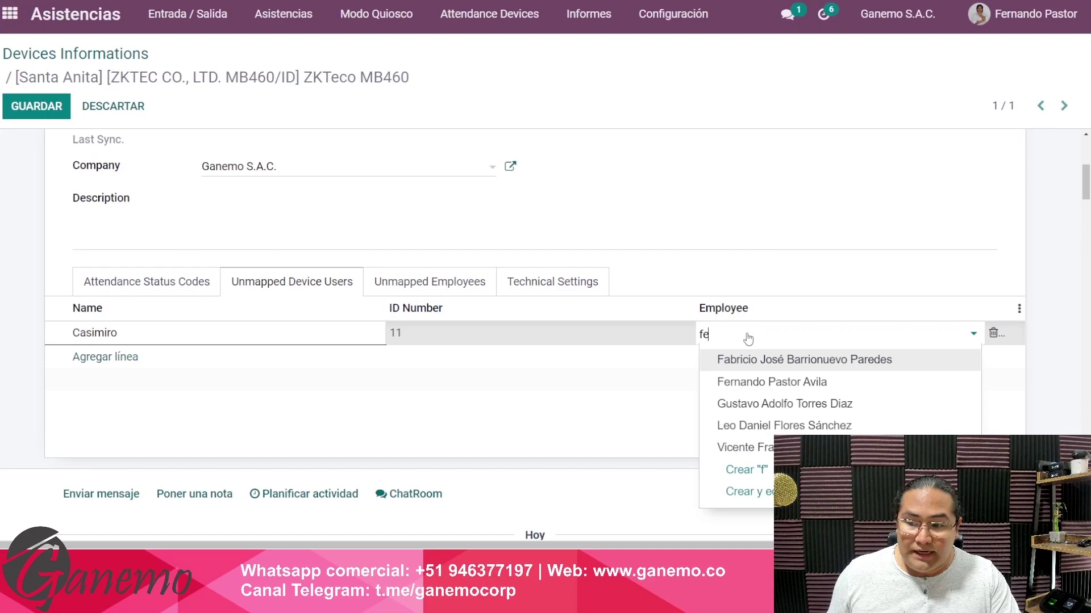
left_click_drag(763, 334, 685, 323)
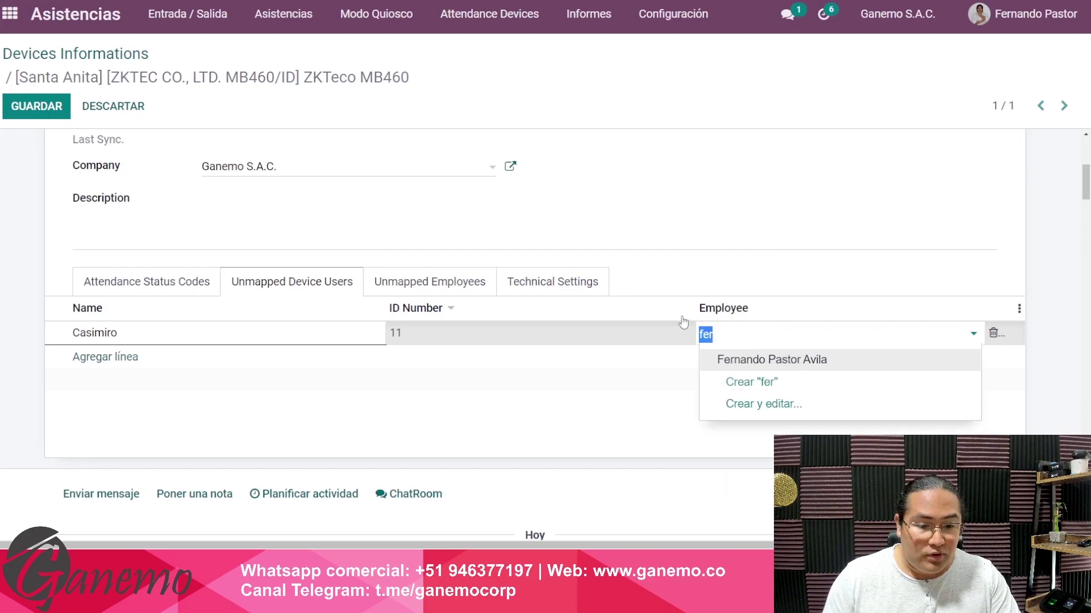
key("BackSpace")
left_click(758, 134)
left_click_drag(893, 334, 635, 343)
key("BackSpace")
left_click(705, 279)
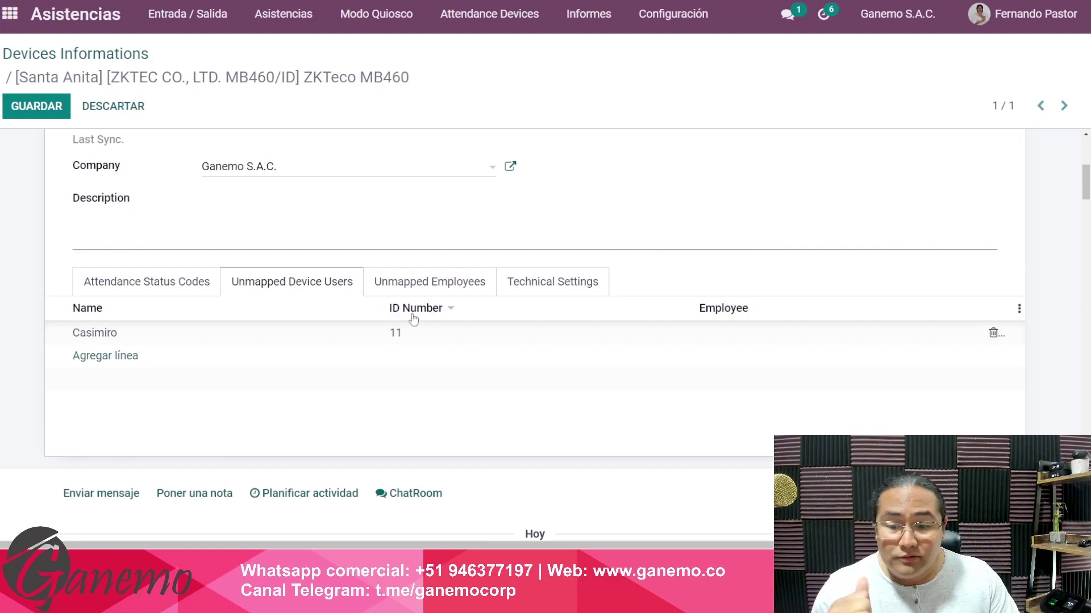
Step: Compare the unmapped employees with the unmapped device user and view that user's employee field for manual mapping
left_click(429, 294)
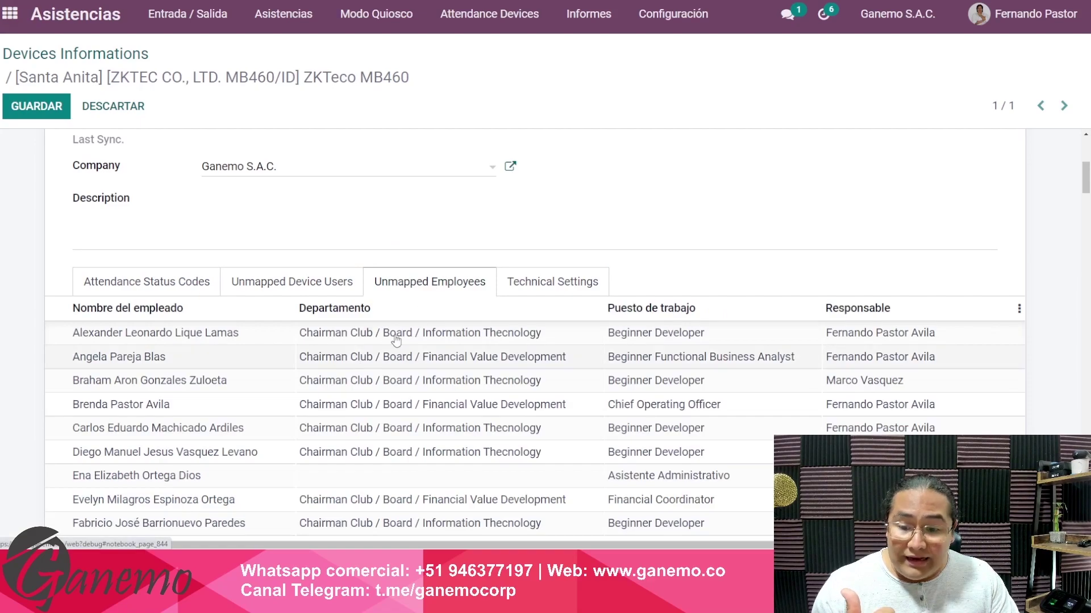
left_click(324, 286)
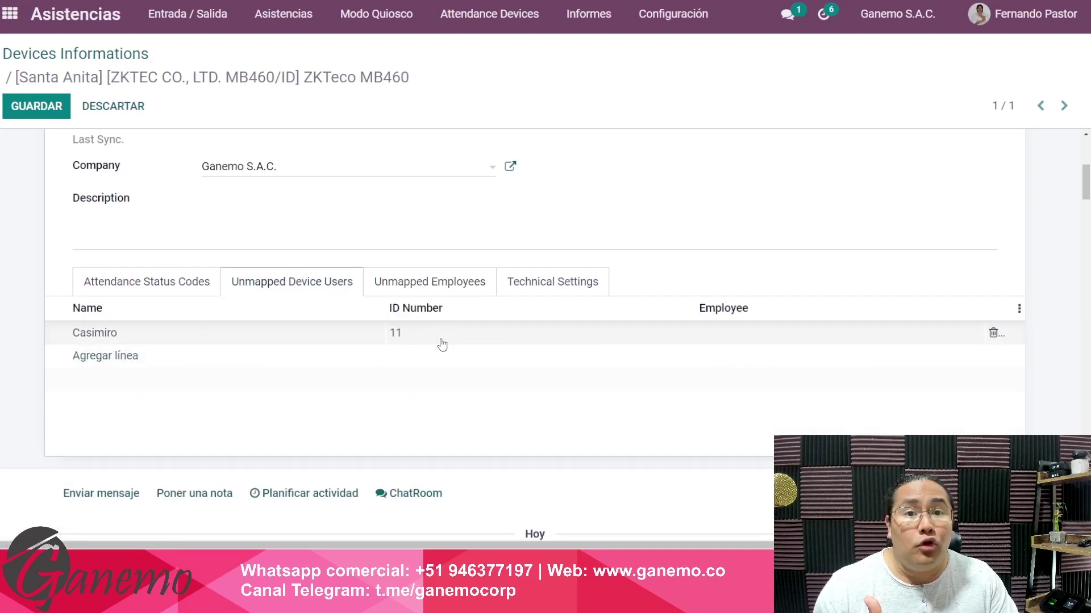
left_click(737, 344)
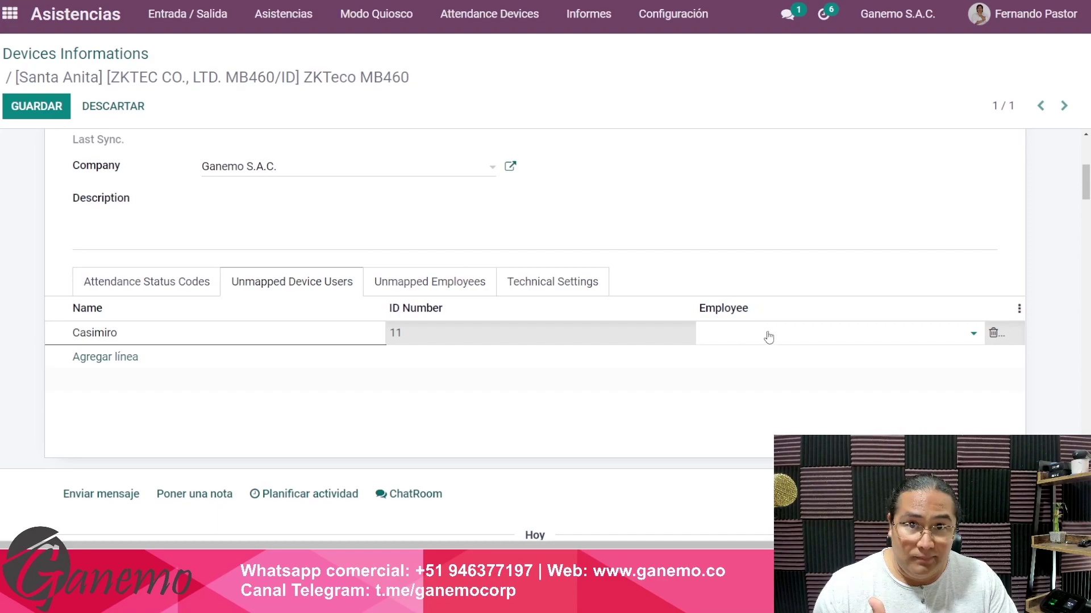
left_click(704, 276)
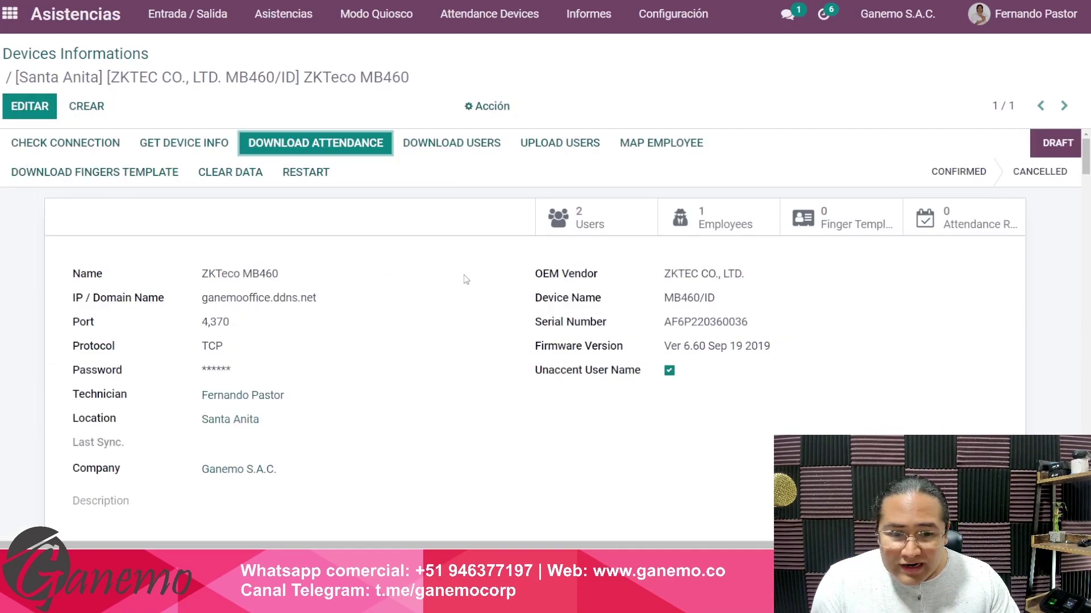
Step: Examine the full list of employees that have no user on the device
scroll(461, 280, "down", 5)
scroll(523, 292, "up", 3)
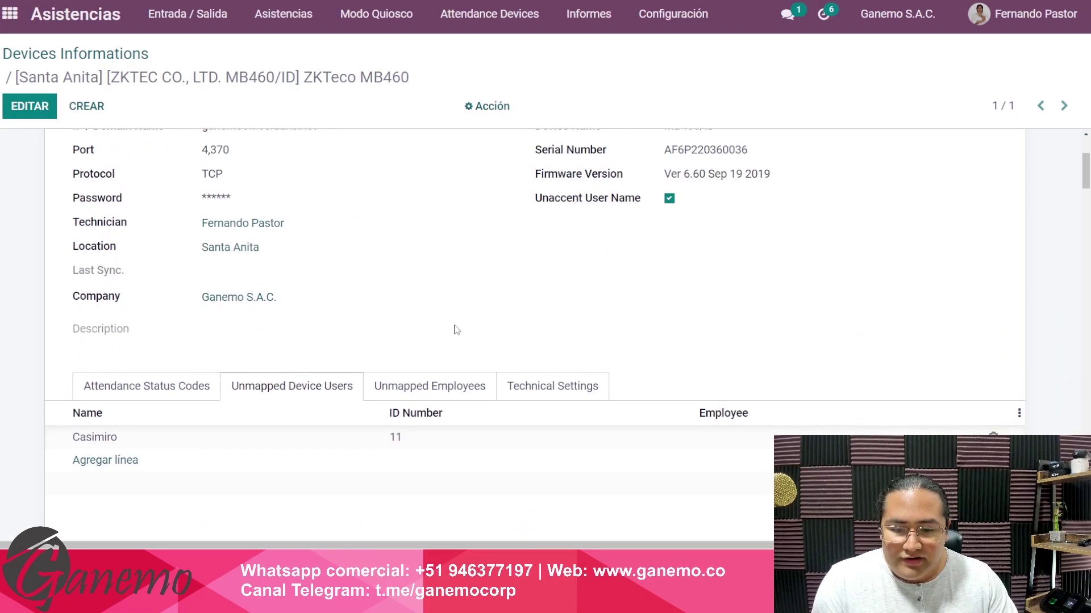
left_click(418, 396)
scroll(460, 375, "down", 2)
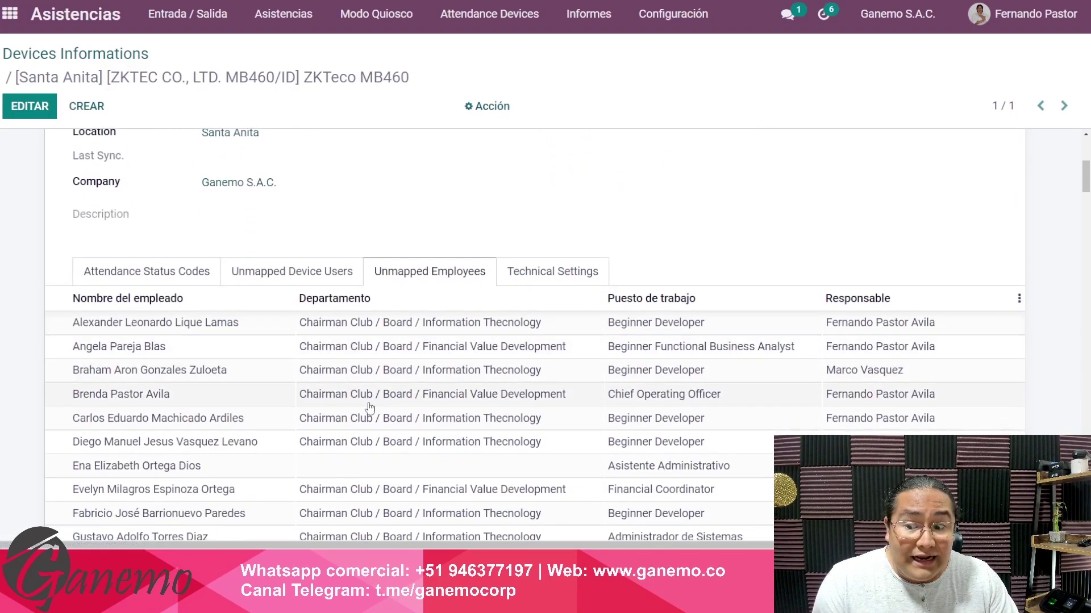
scroll(369, 407, "down", 2)
scroll(308, 487, "up", 6)
scroll(308, 486, "down", 7)
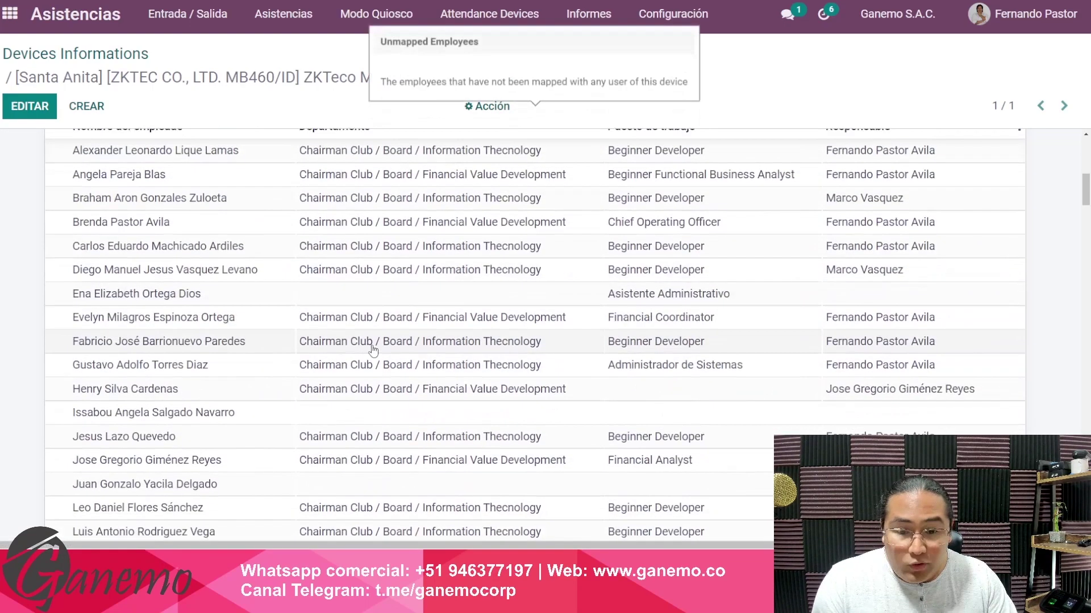
scroll(372, 349, "down", 8)
scroll(394, 429, "up", 4)
scroll(394, 428, "up", 6)
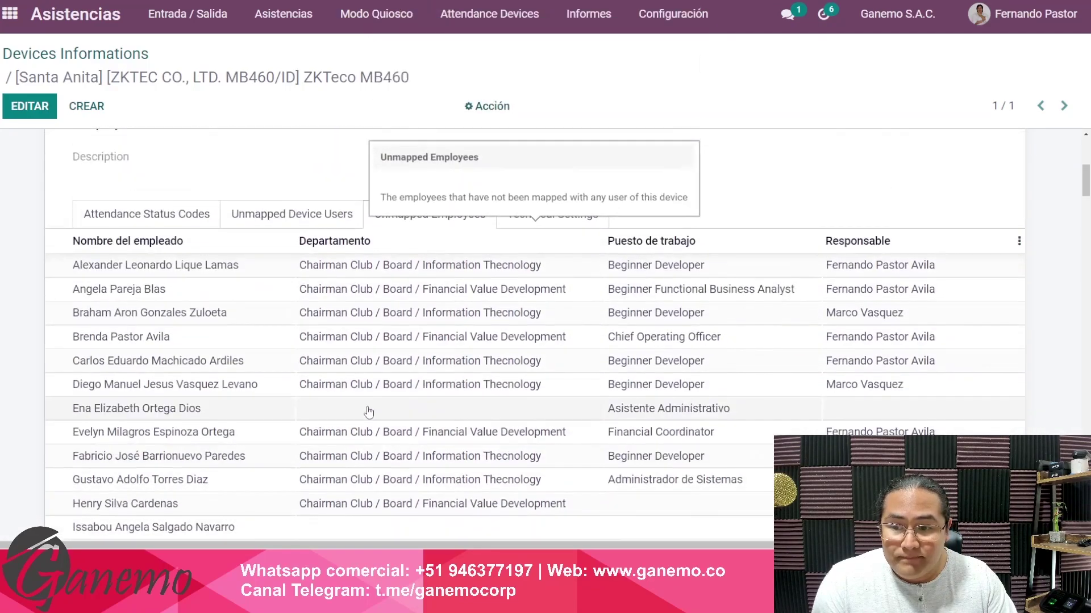
scroll(369, 412, "up", 4)
Step: Review the device user still without an employee and the device's downloaded users counter
left_click(292, 444)
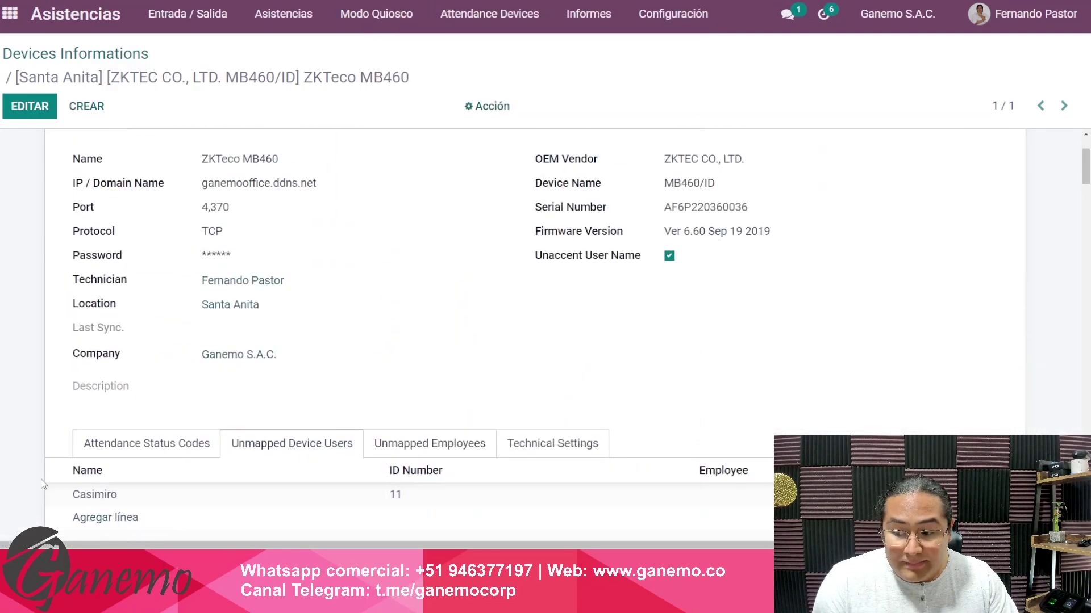
left_click_drag(42, 480, 157, 530)
left_click(358, 374)
scroll(494, 360, "up", 3)
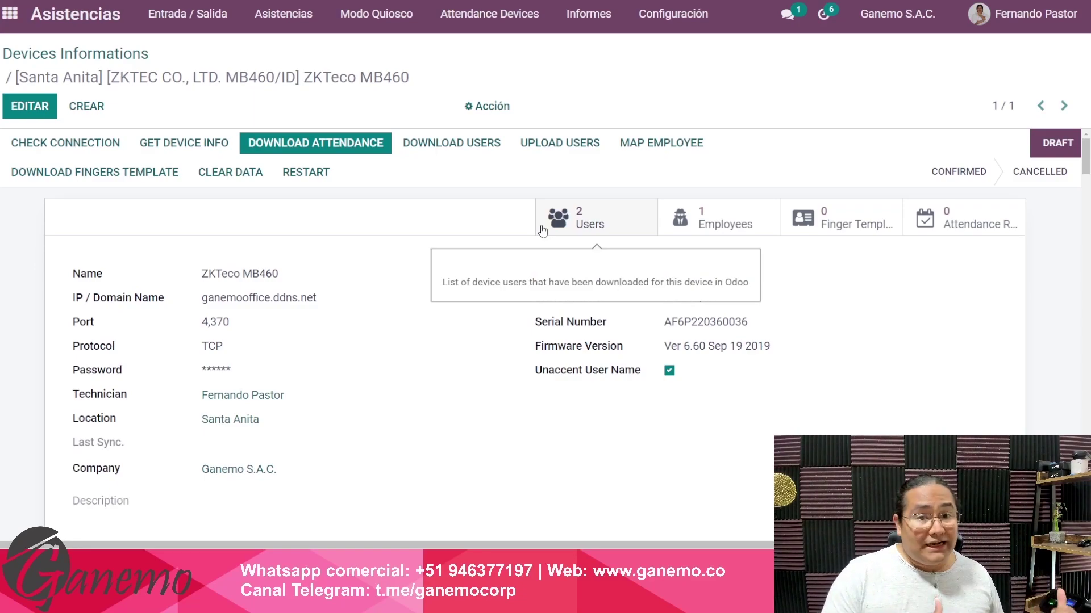
Step: Revisit the unmapped employees and the Upload Users option, and discard the unintended edit of the device record
scroll(499, 294, "down", 5)
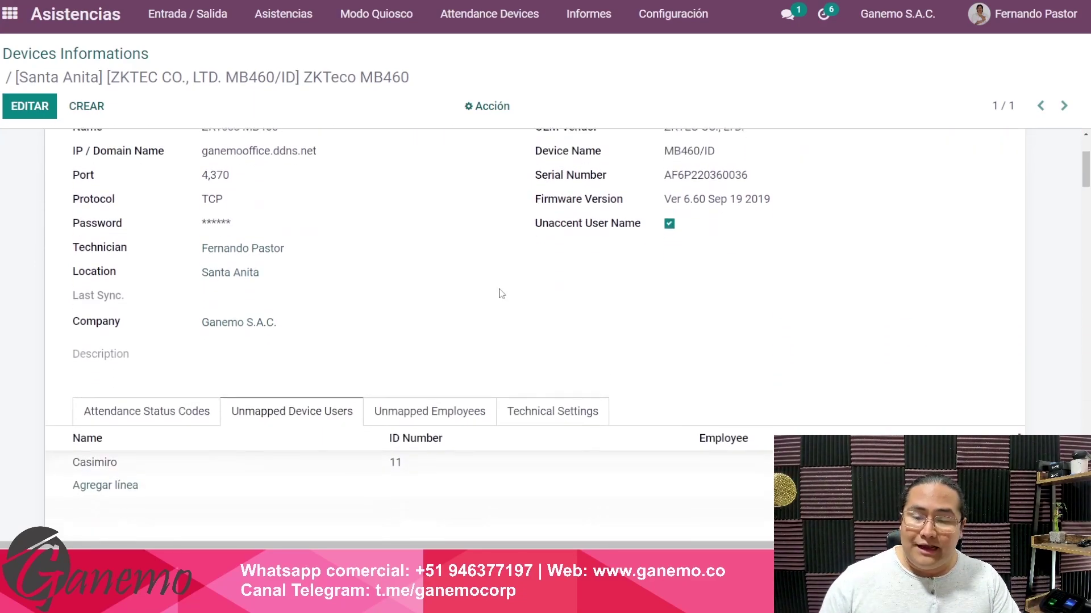
left_click(407, 277)
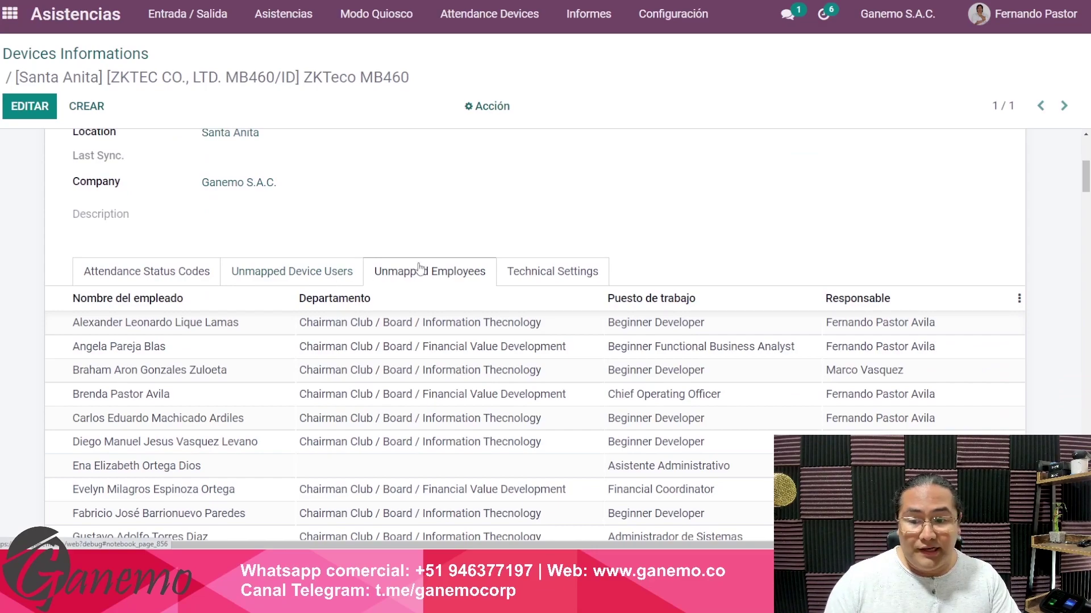
left_click(462, 231)
scroll(468, 235, "up", 5)
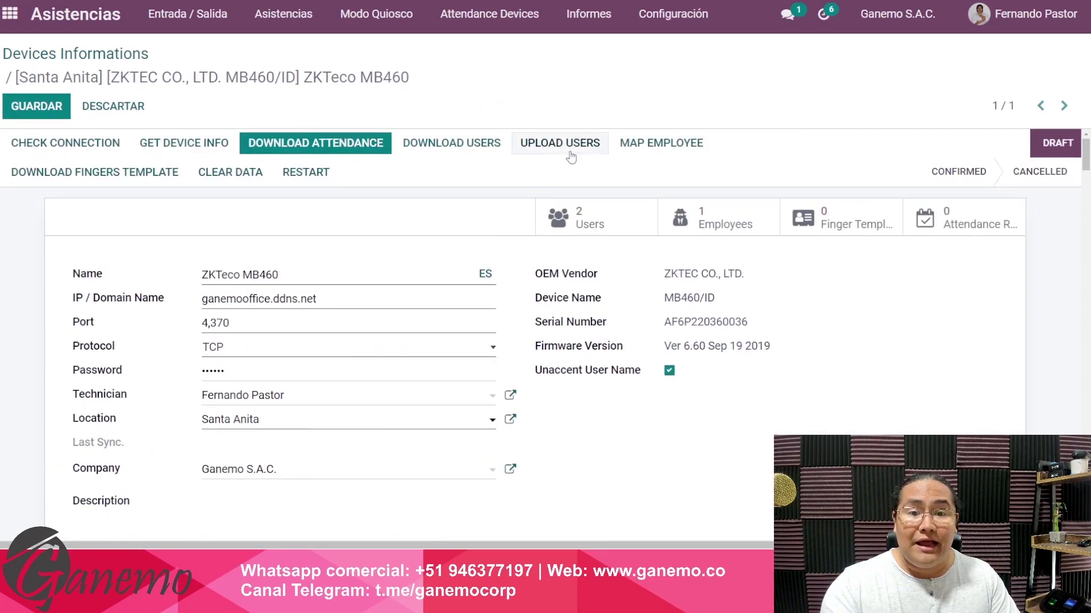
left_click(113, 106)
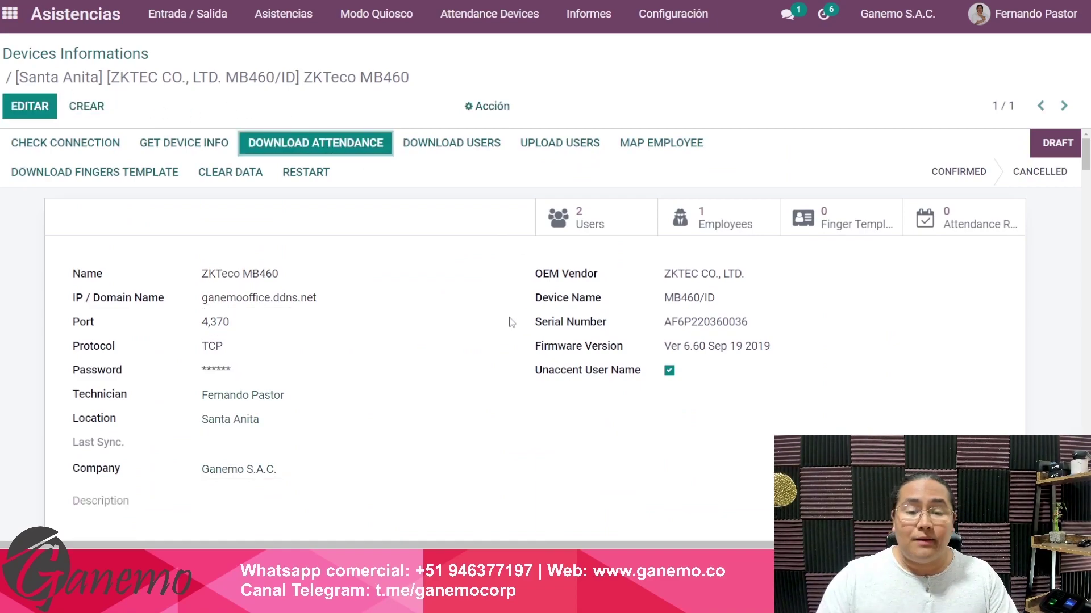
Step: Compare the unmapped employees with the unmapped device users once more, ending on the device users
scroll(511, 323, "down", 1)
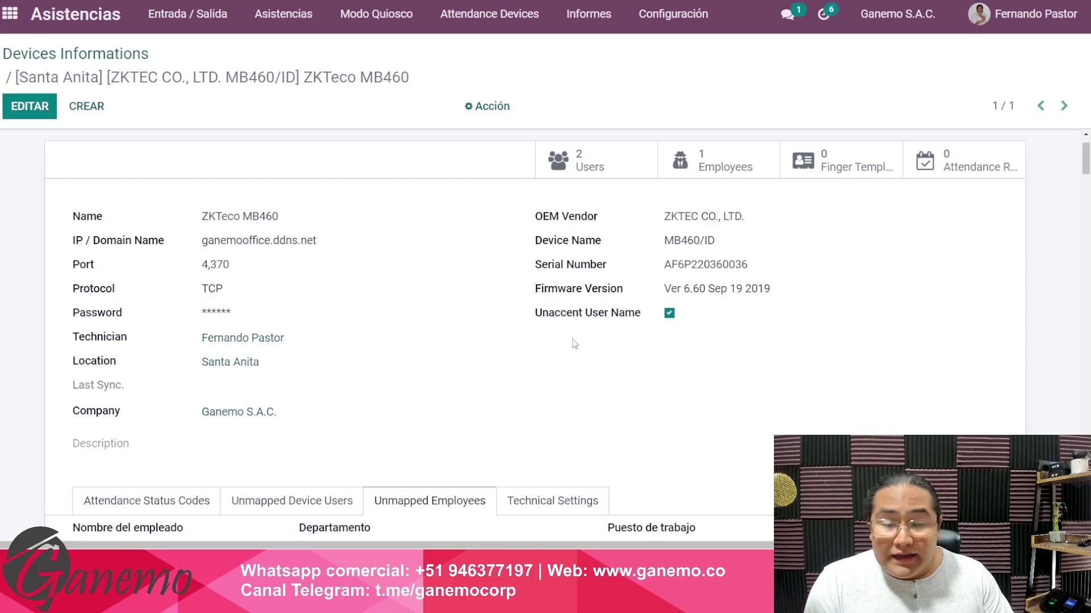
scroll(397, 369, "down", 10)
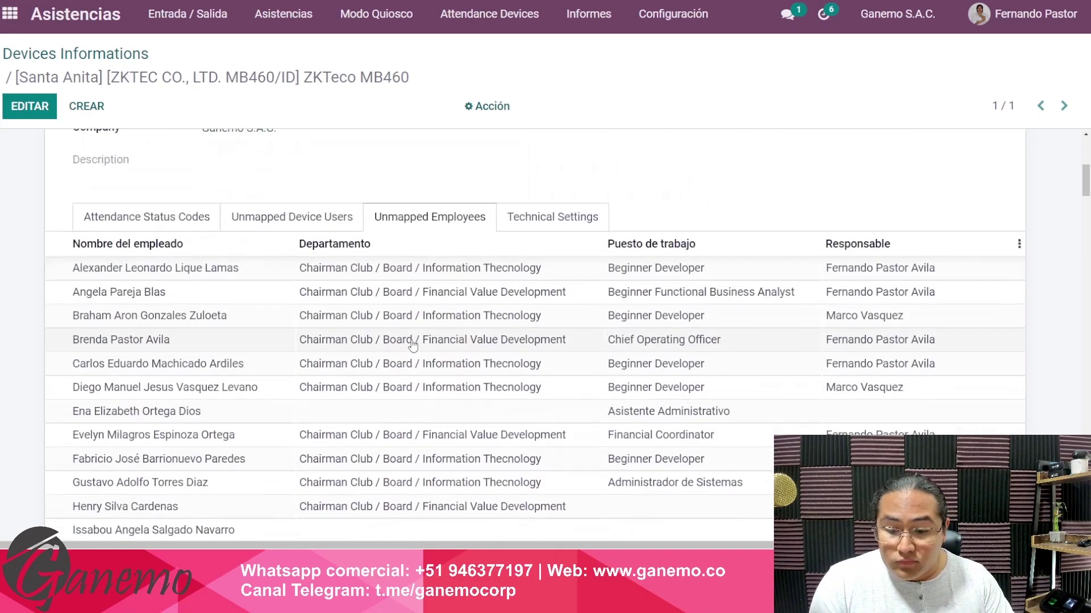
scroll(421, 437, "up", 6)
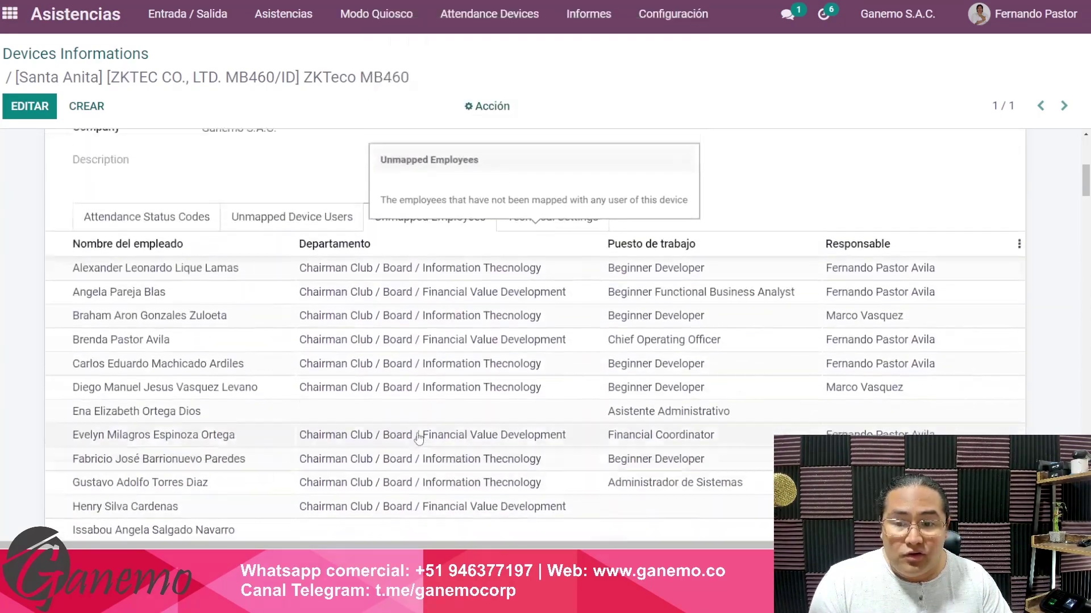
left_click(291, 272)
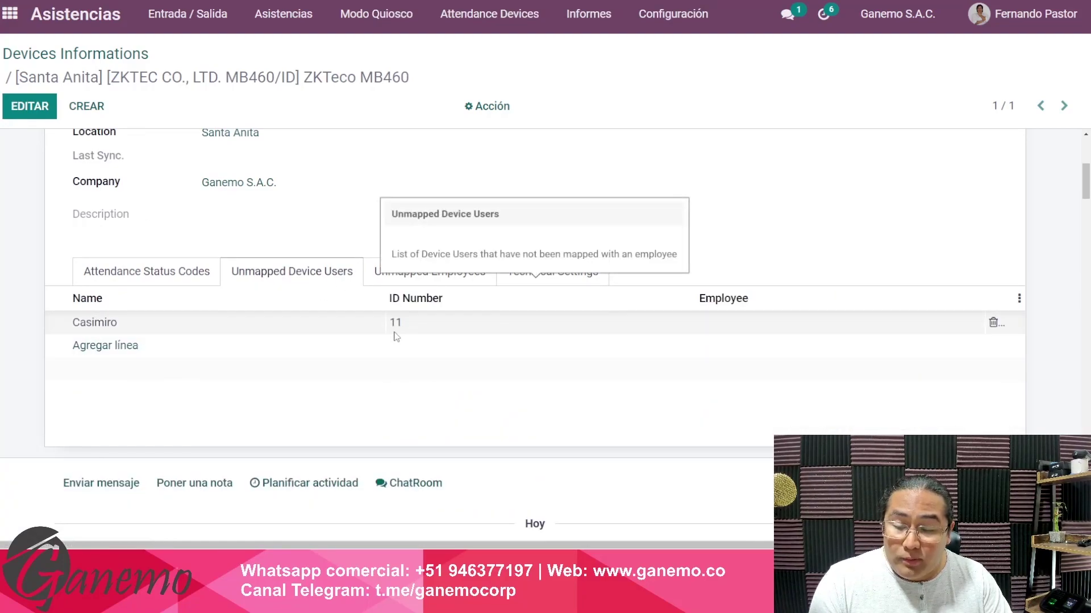
left_click(427, 272)
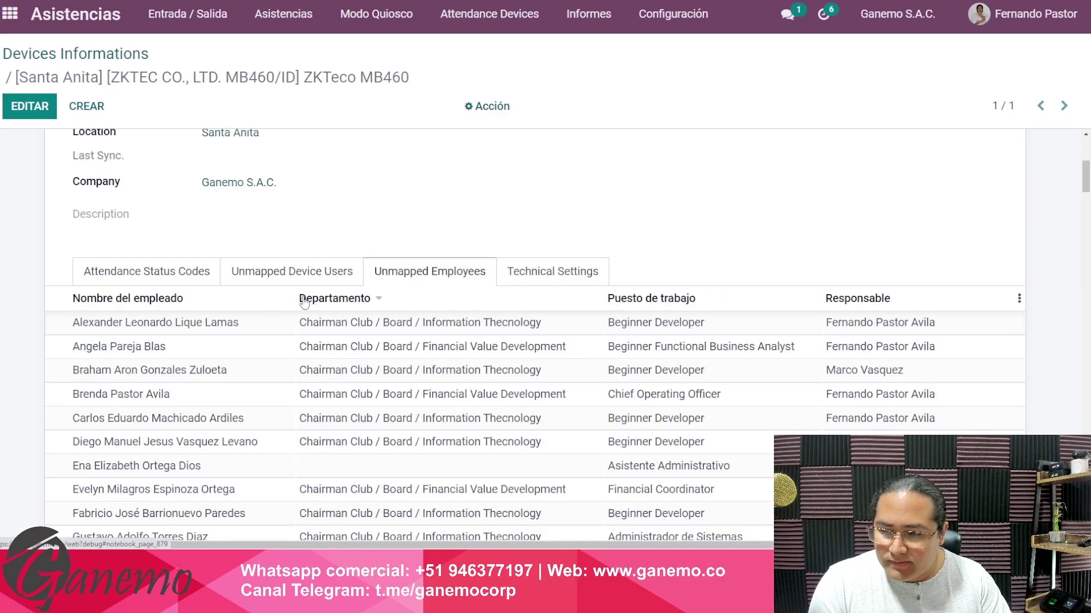
left_click(300, 274)
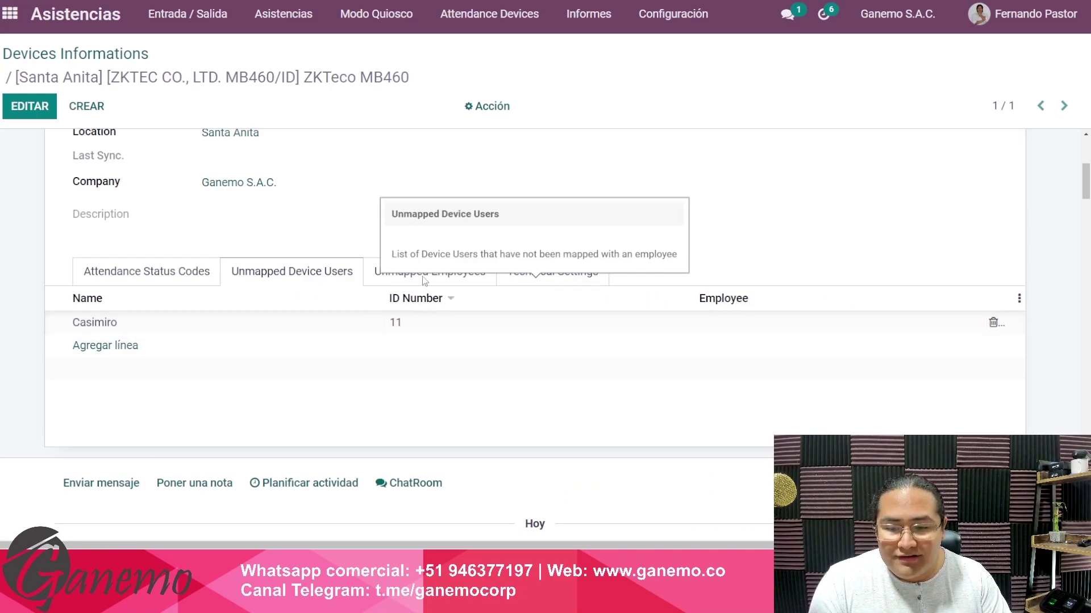
Step: Assign the matching employee to the remaining unmapped device user and run Map Employee, accepting the confirmation
left_click(731, 326)
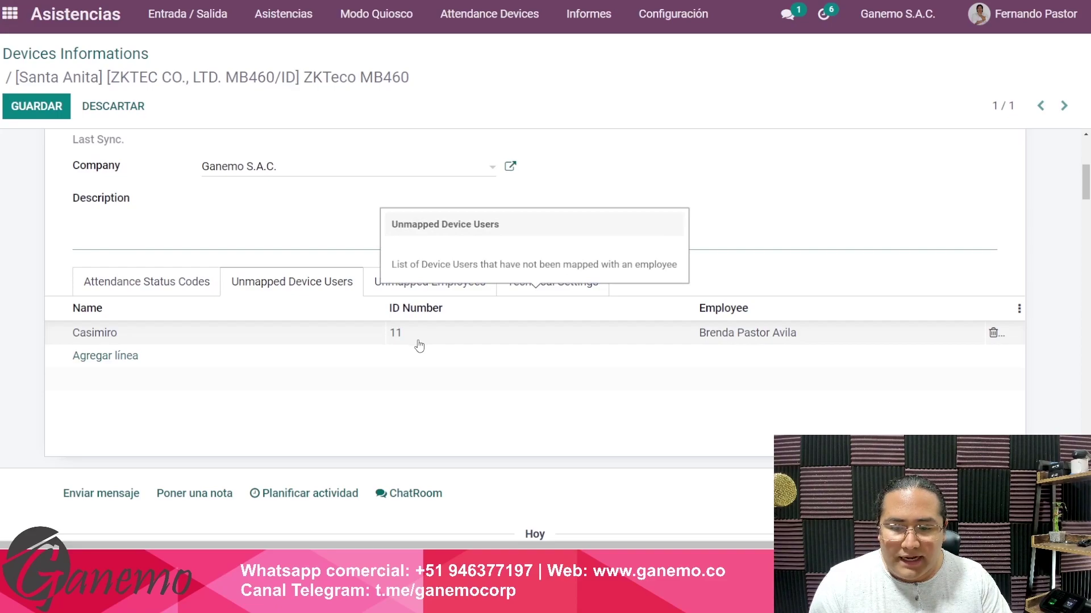
left_click(467, 224)
scroll(559, 239, "up", 5)
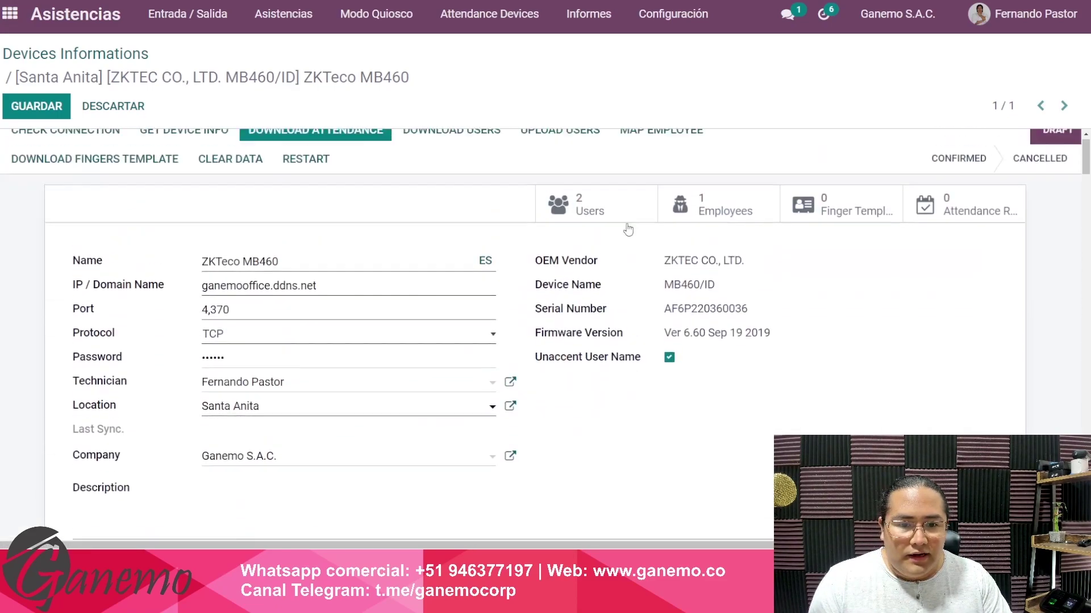
left_click(652, 149)
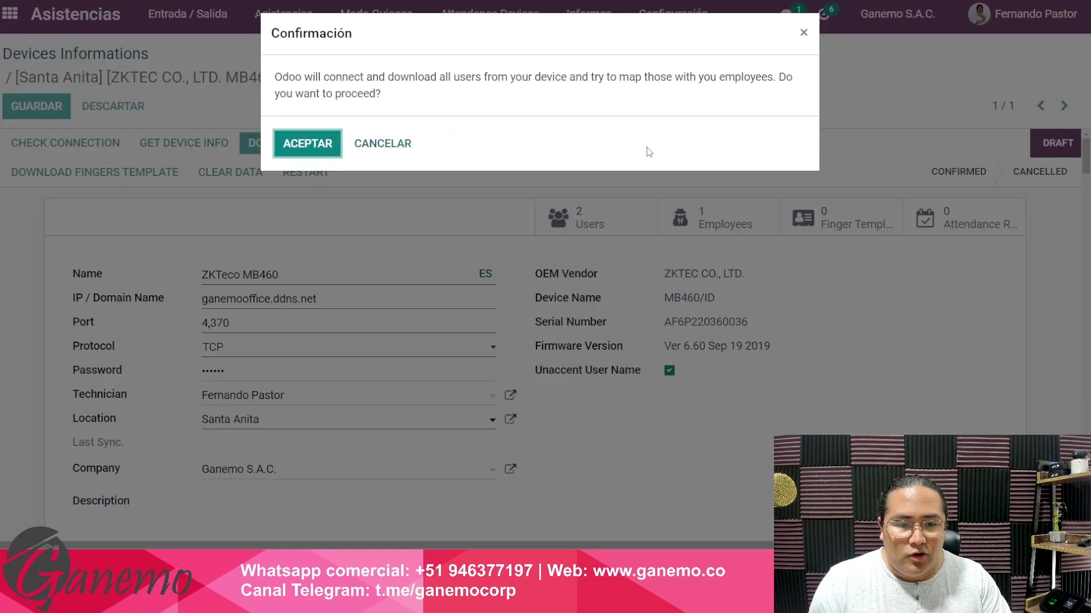
left_click(324, 149)
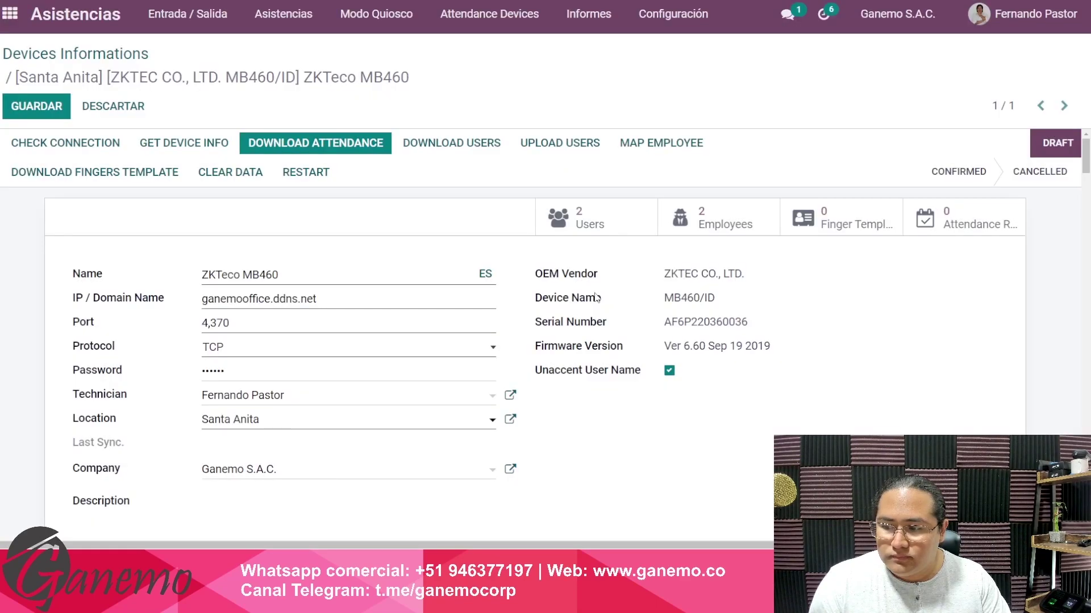
Step: Examine the device's list of unmapped employees from beginning to end after the new mapping
scroll(561, 278, "down", 6)
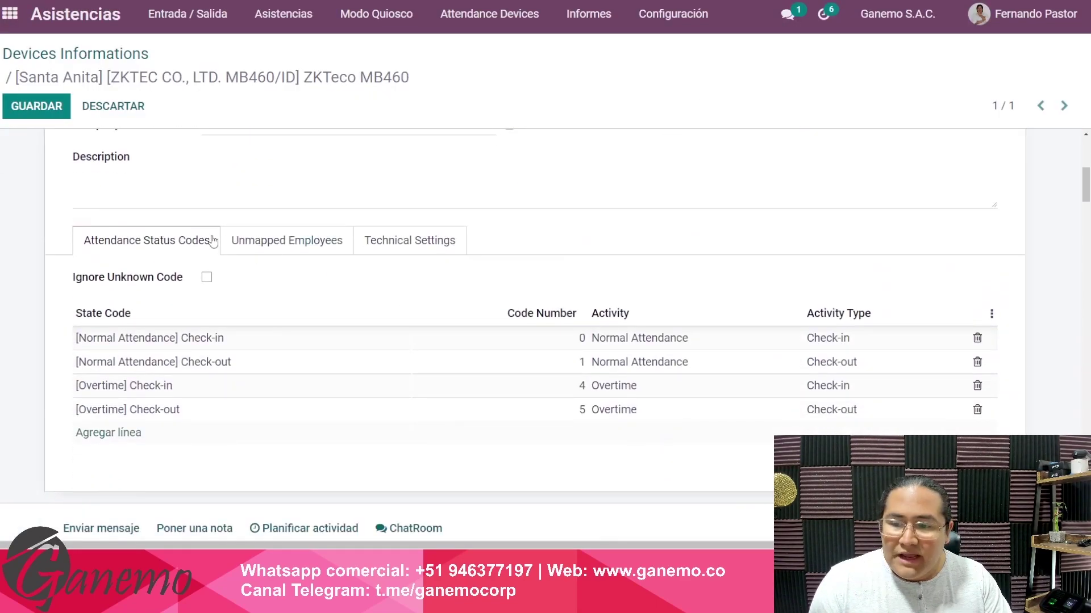
left_click(295, 247)
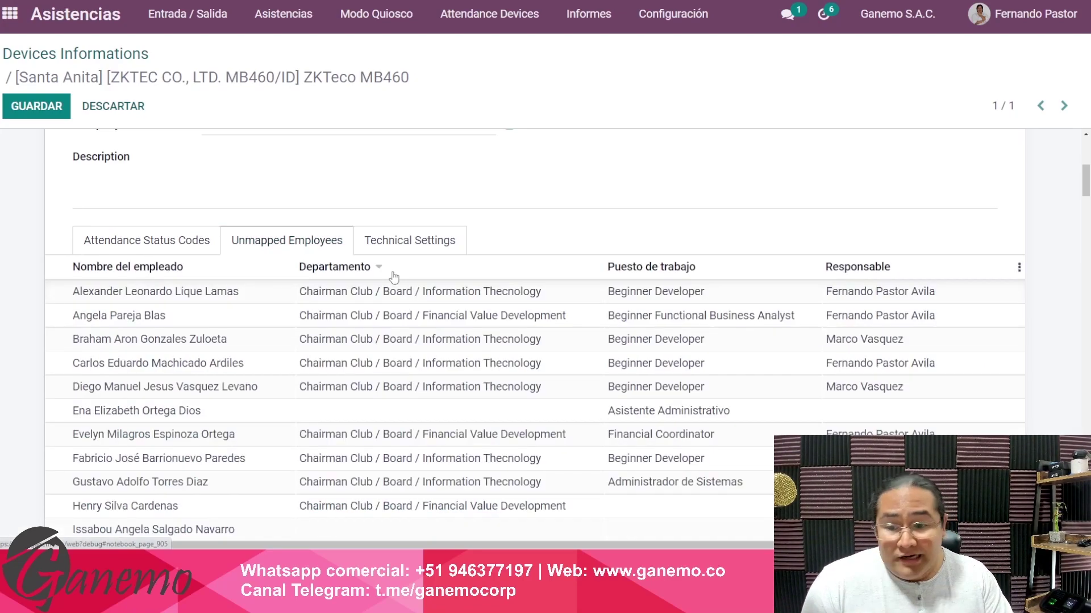
scroll(170, 322, "down", 1)
scroll(171, 323, "down", 6)
scroll(213, 369, "up", 5)
scroll(227, 346, "down", 3)
scroll(229, 341, "down", 3)
scroll(261, 341, "up", 9)
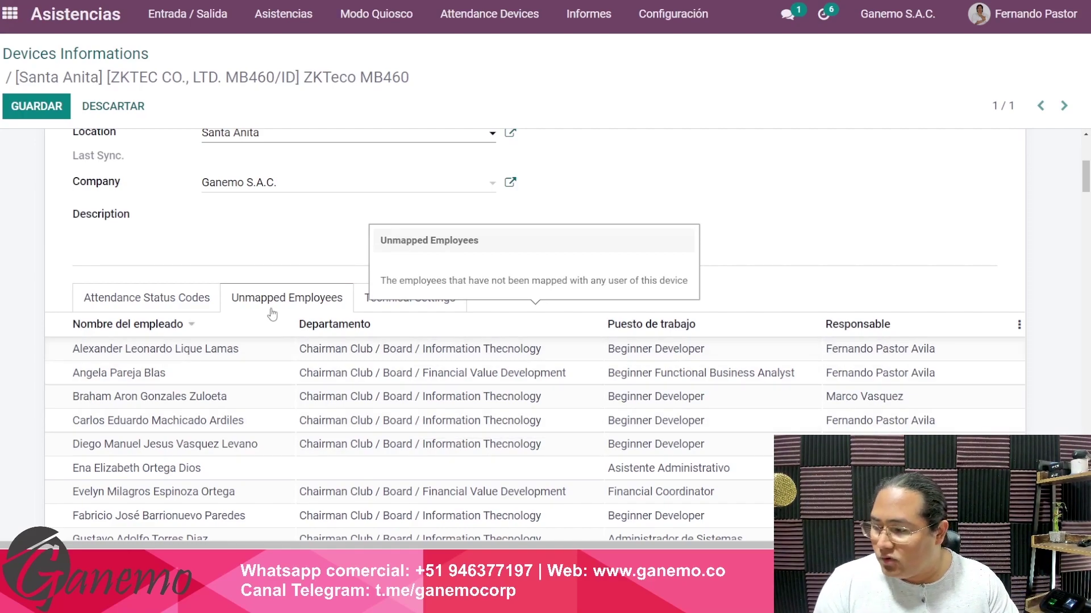
Step: Read how Upload Users maps existing users with employees in its confirmation, and close it without proceeding
left_click(455, 256)
scroll(566, 262, "up", 5)
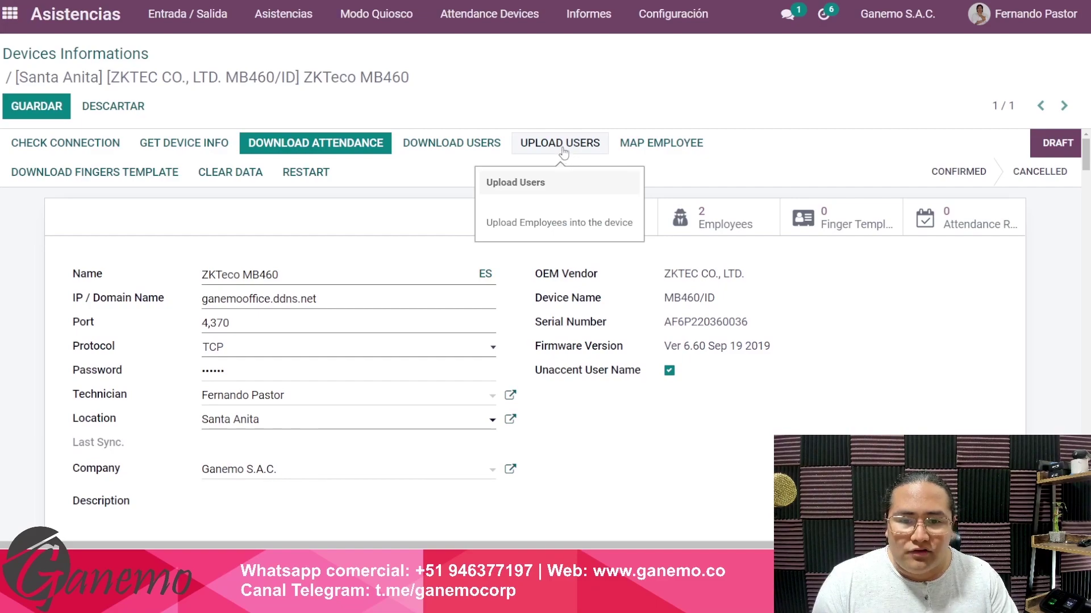
left_click(561, 144)
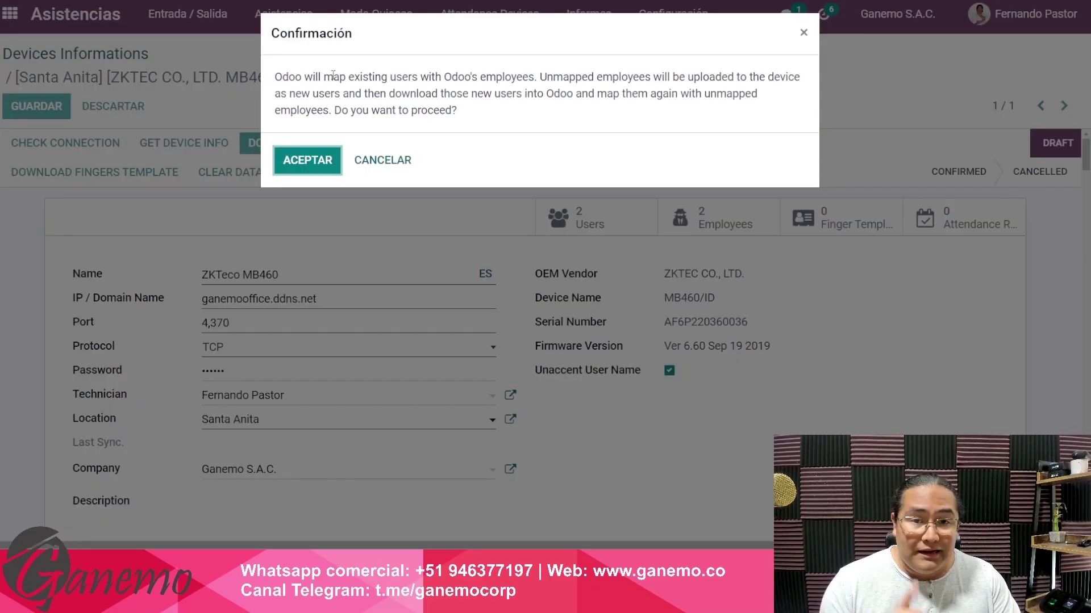
left_click_drag(311, 77, 512, 80)
left_click(523, 77)
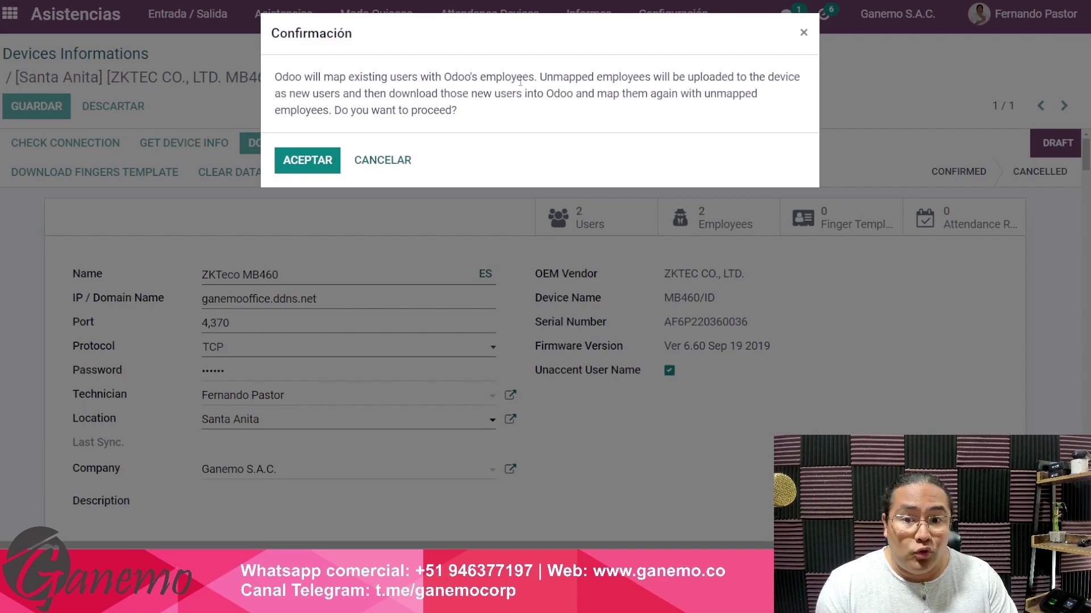
left_click(802, 34)
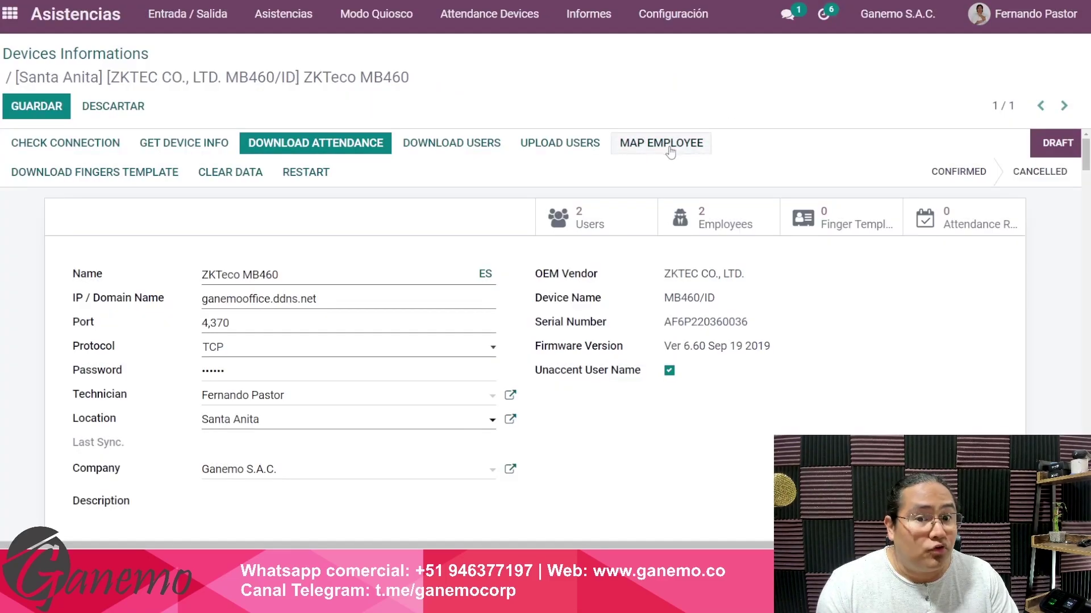
Step: Check the unmapped employees section, reopen the Upload Users confirmation and dismiss it without uploading
scroll(417, 325, "down", 6)
scroll(417, 326, "up", 3)
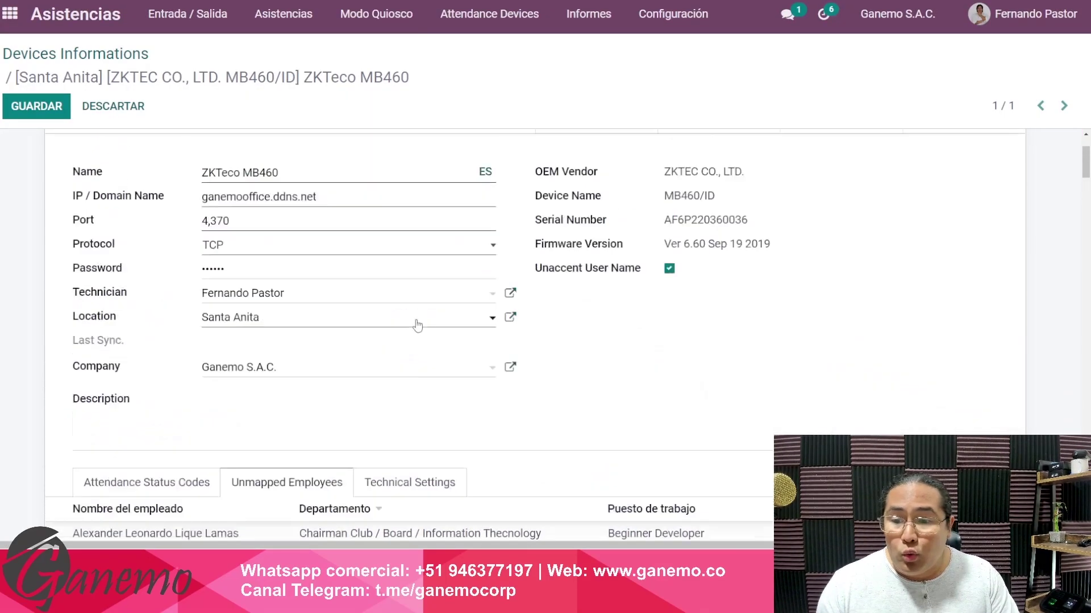
scroll(417, 325, "up", 3)
left_click(554, 145)
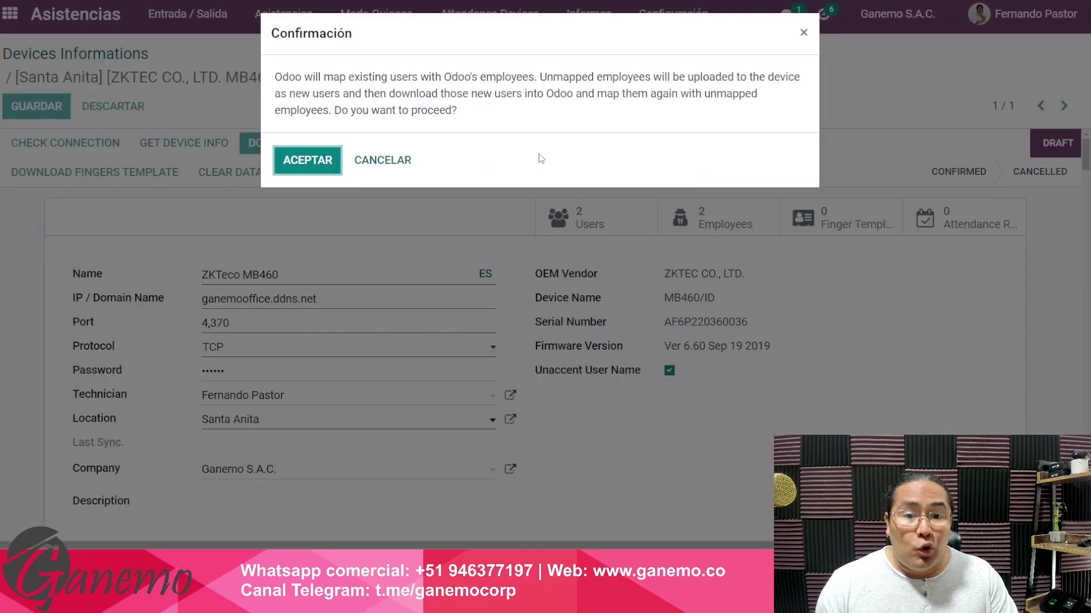
left_click(803, 33)
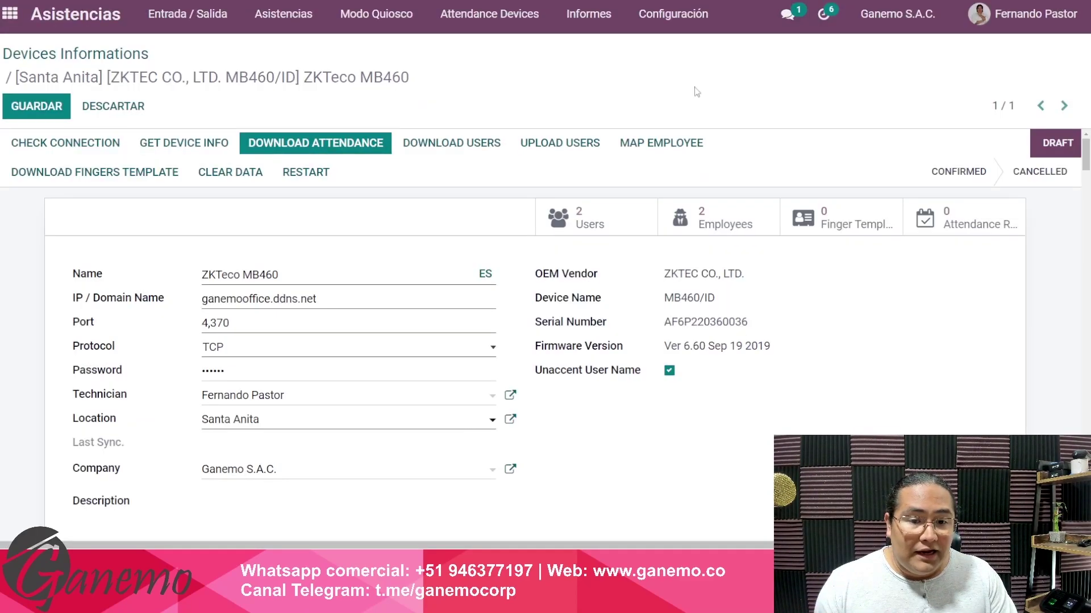
Step: Read how Upload Users uploads unmapped employees and maps the new users again, and cancel the confirmation
left_click(564, 149)
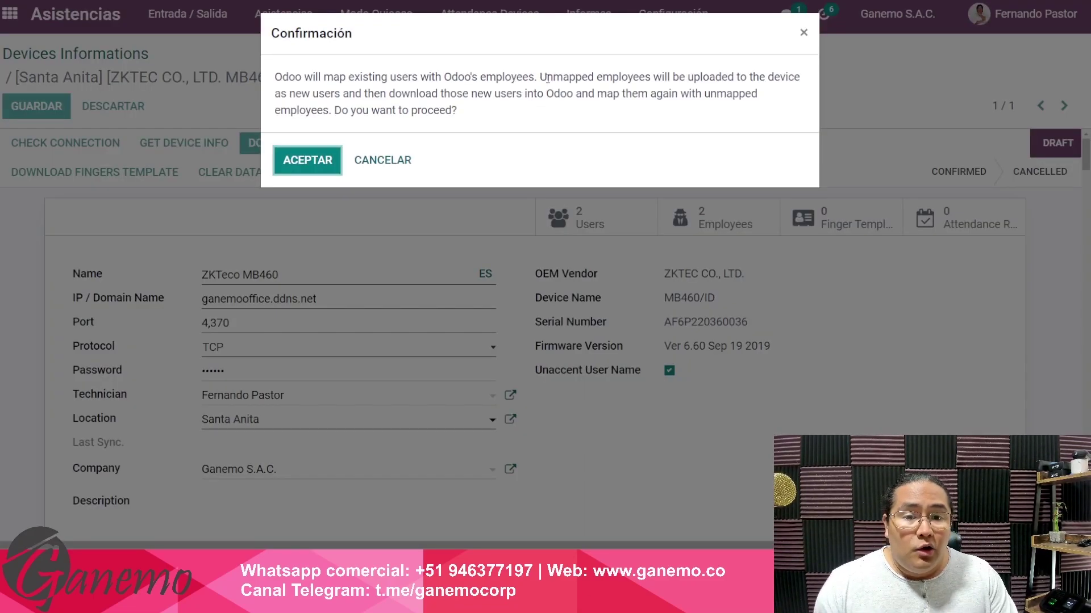
left_click_drag(545, 77, 623, 80)
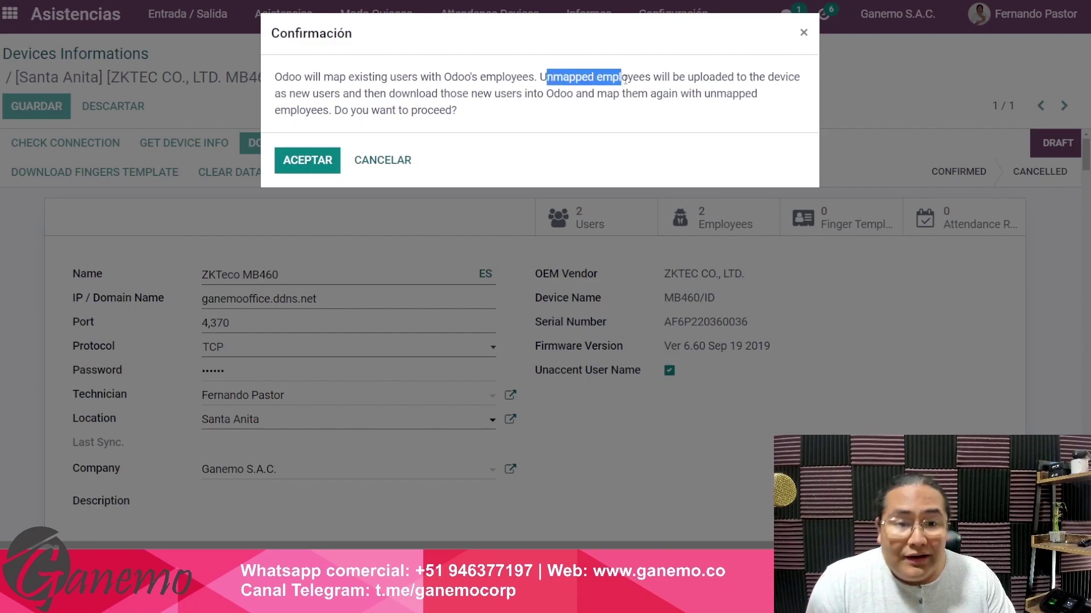
left_click(625, 77)
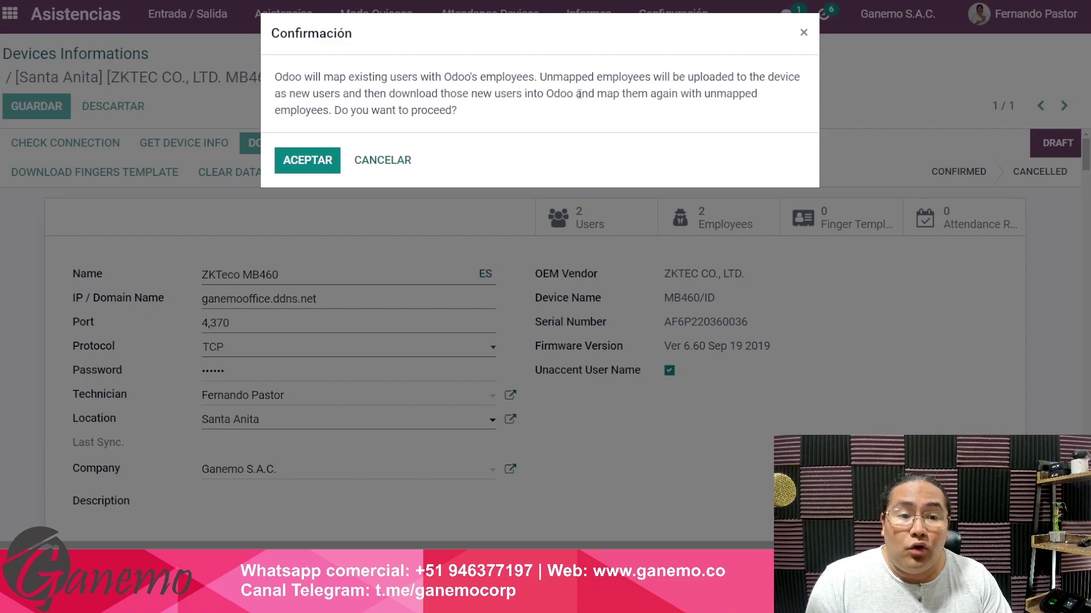
left_click_drag(576, 94, 729, 96)
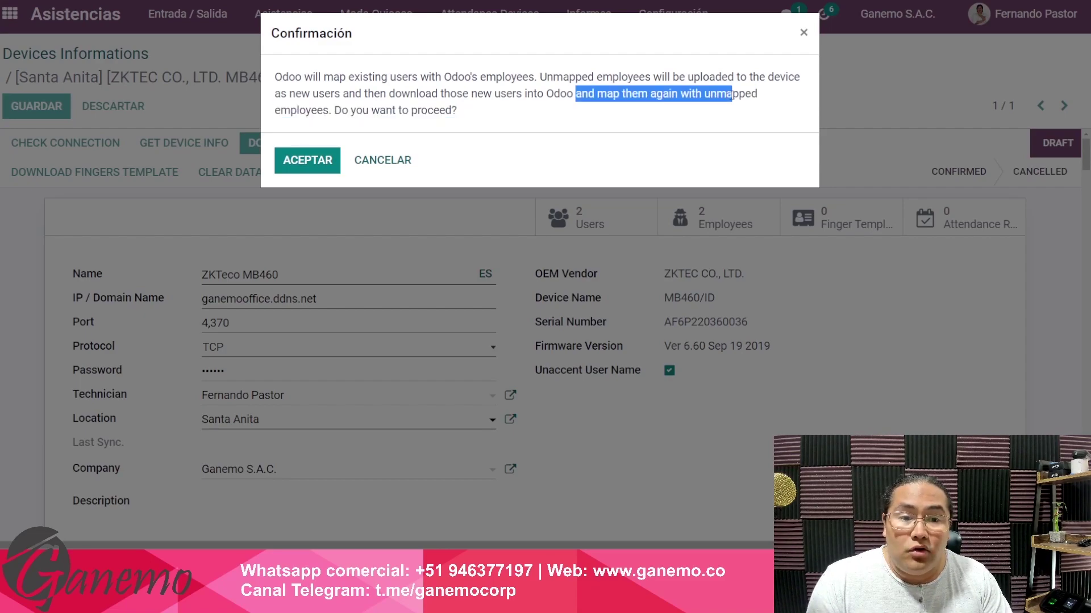
left_click(528, 94)
left_click(382, 160)
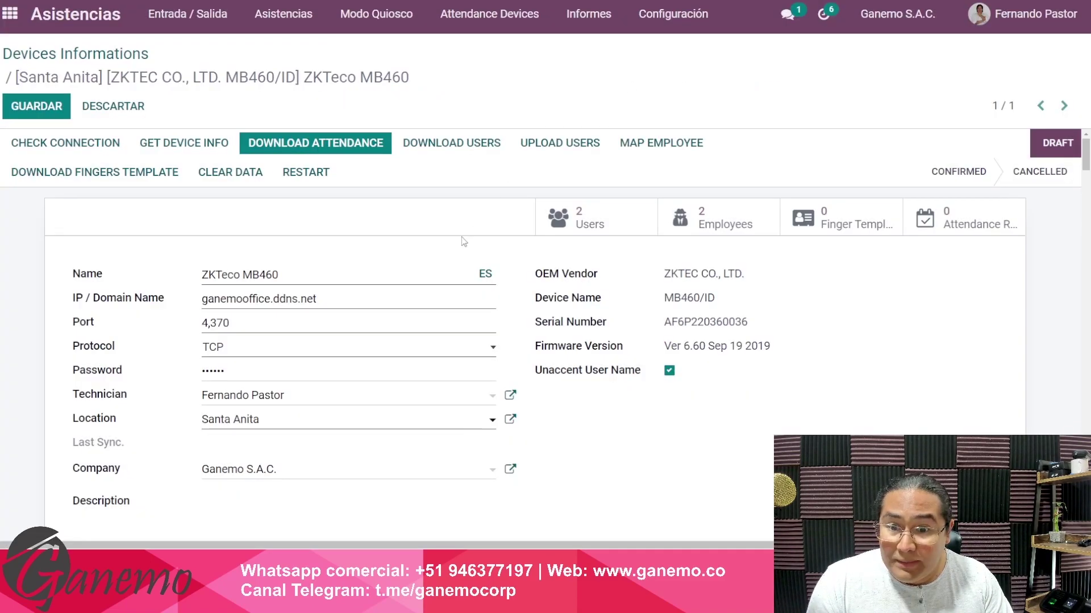
Step: Compare the device's Users and Employees counters with the list of employees still unmapped on the device
scroll(566, 326, "down", 5)
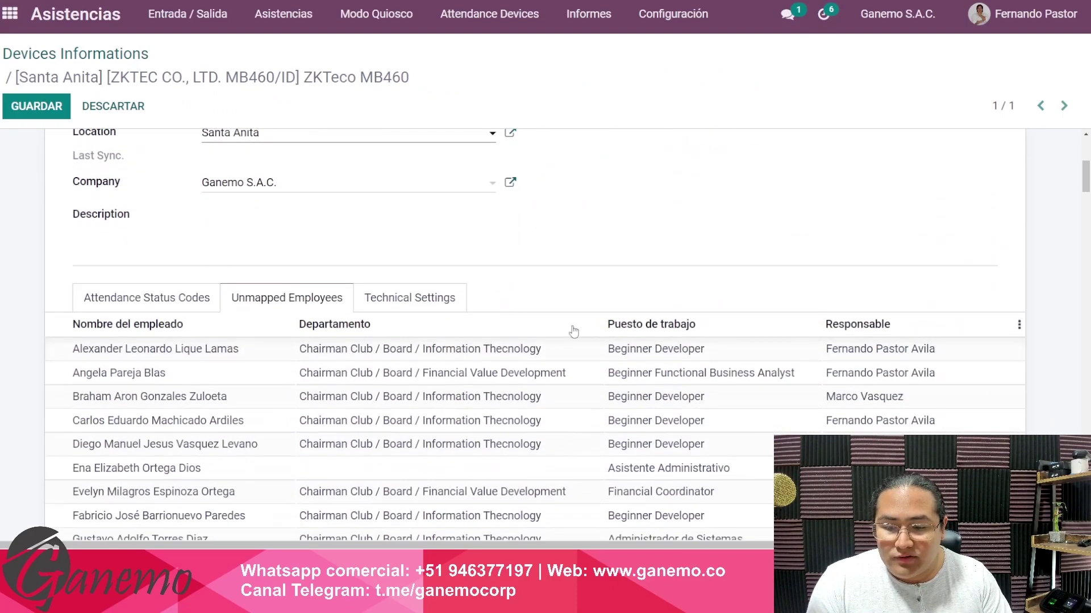
scroll(518, 277, "up", 5)
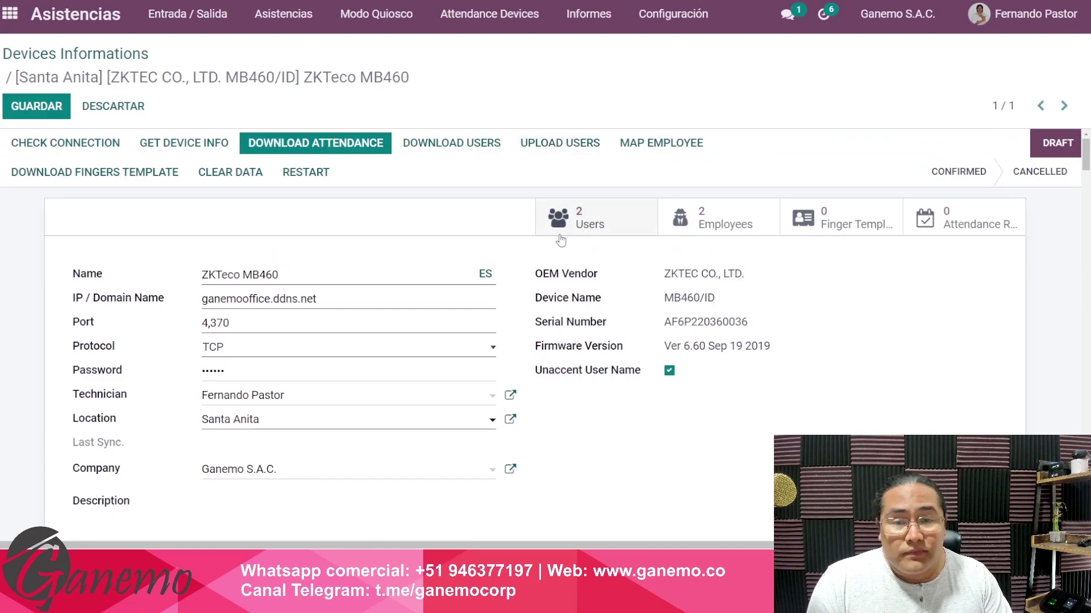
scroll(567, 276, "down", 5)
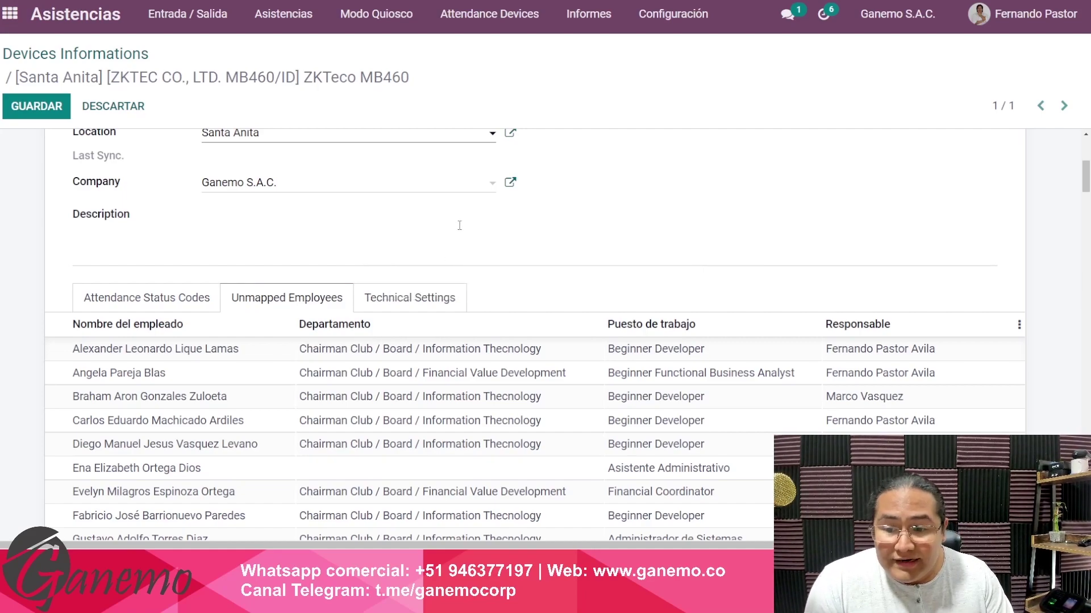
scroll(250, 332, "down", 1)
scroll(267, 352, "down", 3)
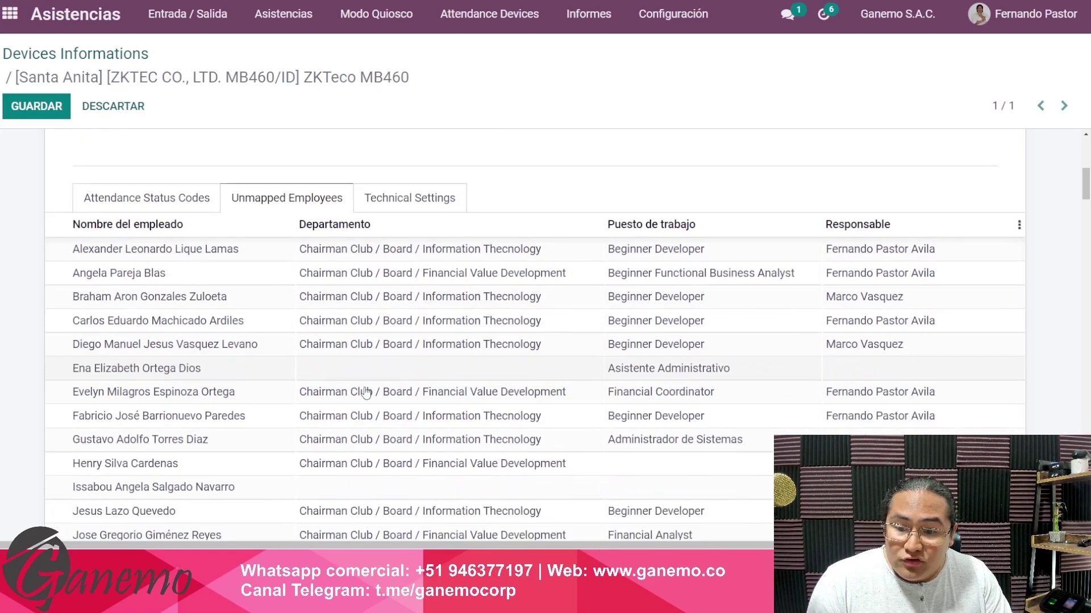
scroll(432, 383, "up", 5)
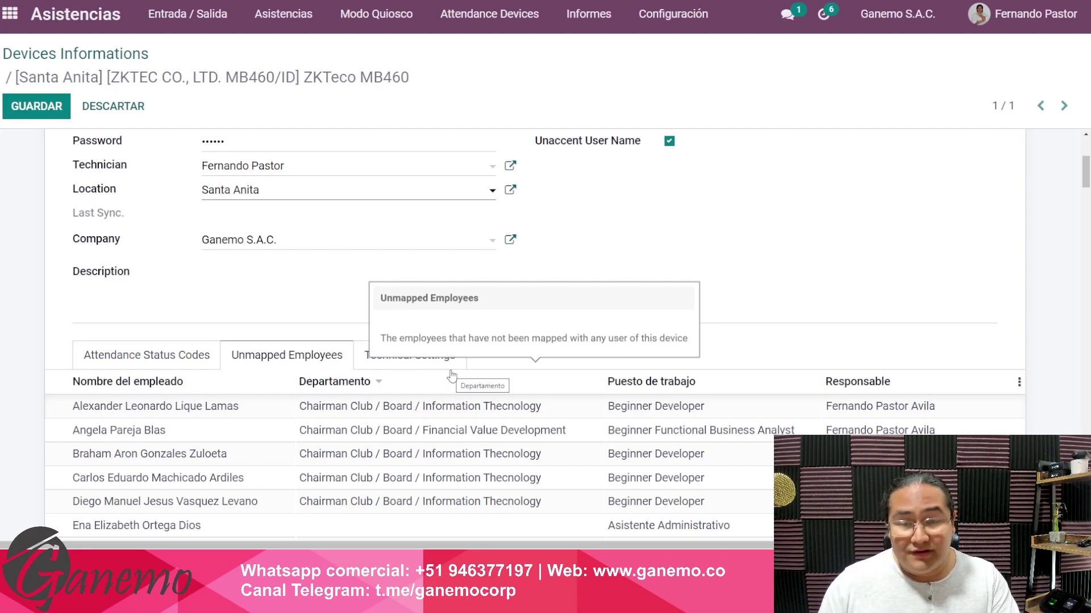
scroll(418, 465, "down", 6)
scroll(419, 465, "up", 8)
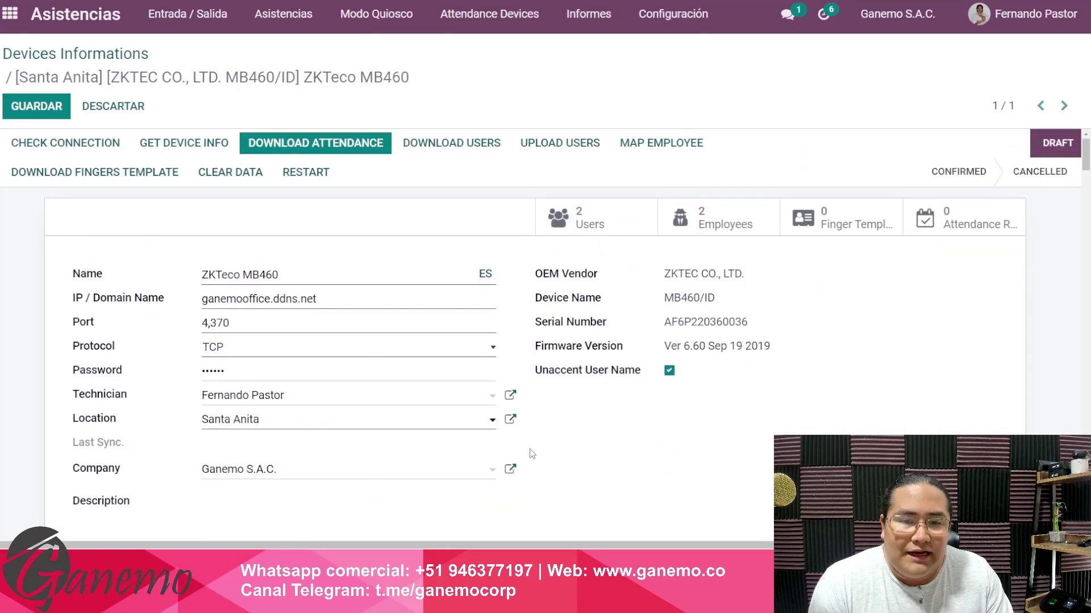
Step: Upload the unmapped employees to the device with Upload Users, accepting the confirmation, and save the device record
left_click(557, 148)
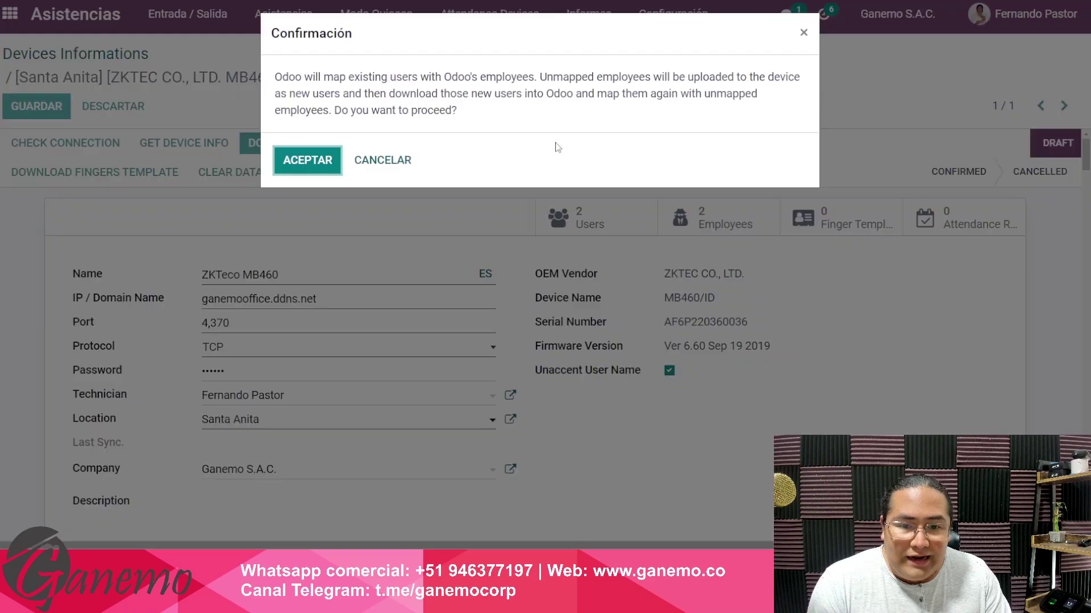
left_click(320, 172)
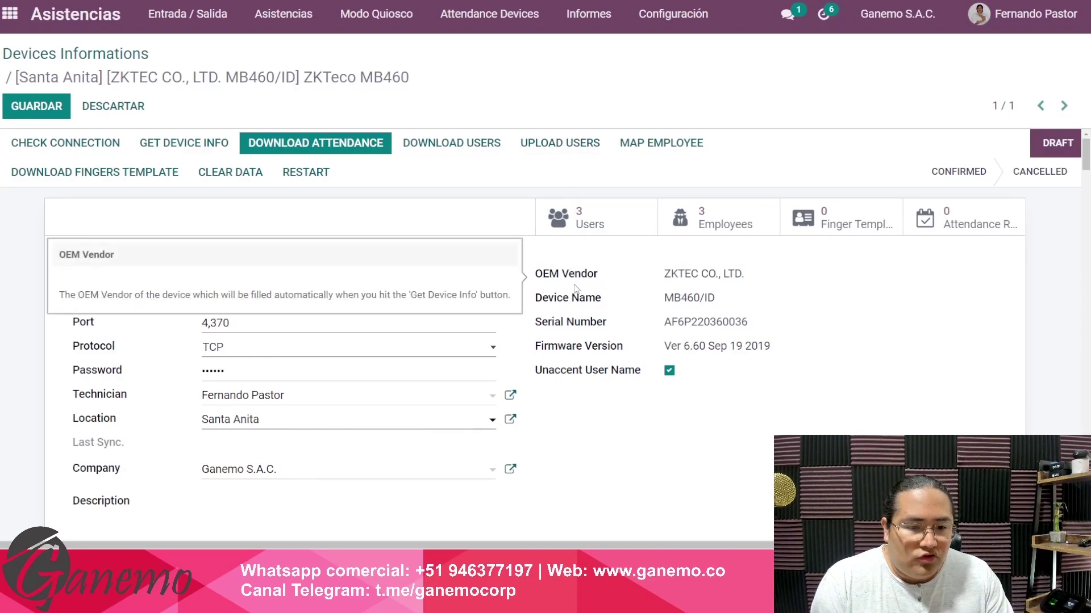
left_click(31, 108)
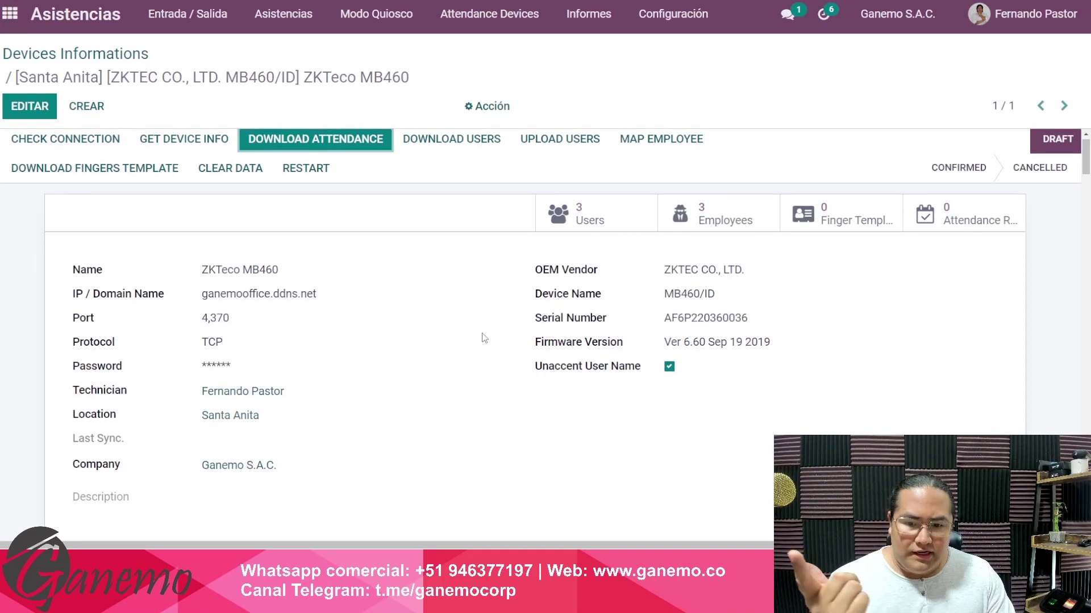
Step: Review the Users and Employees counters after the upload and examine the full list of employees still unmapped
scroll(332, 306, "down", 5)
scroll(275, 347, "up", 1)
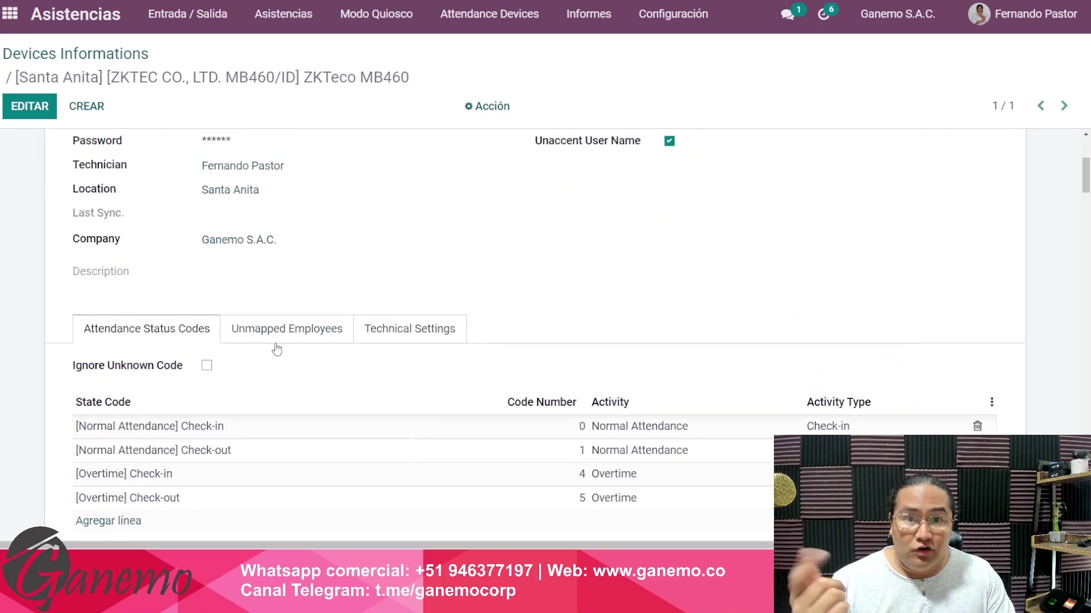
scroll(616, 312, "up", 4)
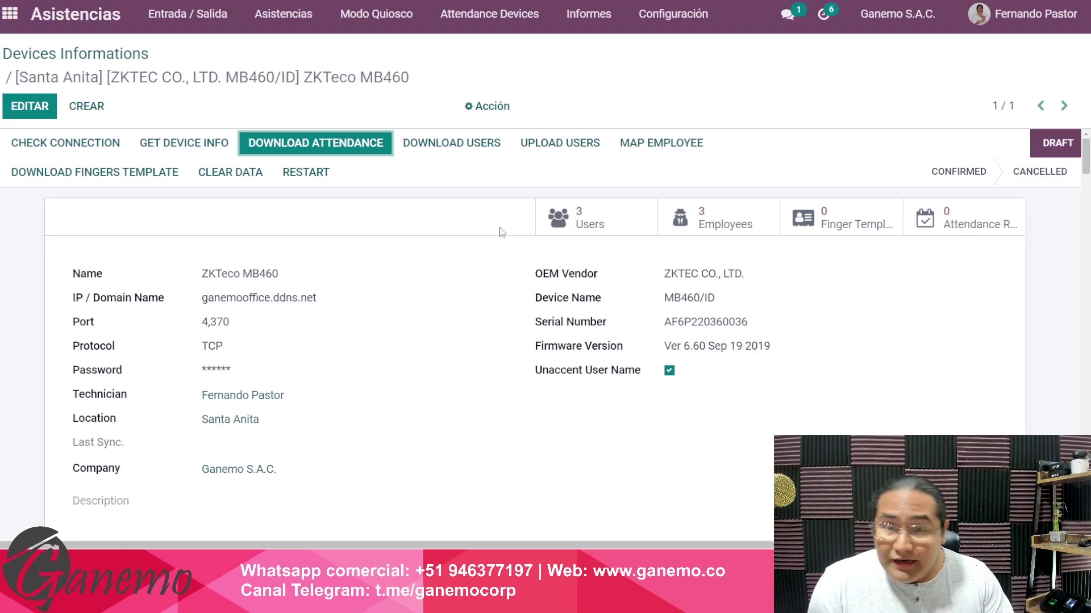
scroll(735, 237, "down", 3)
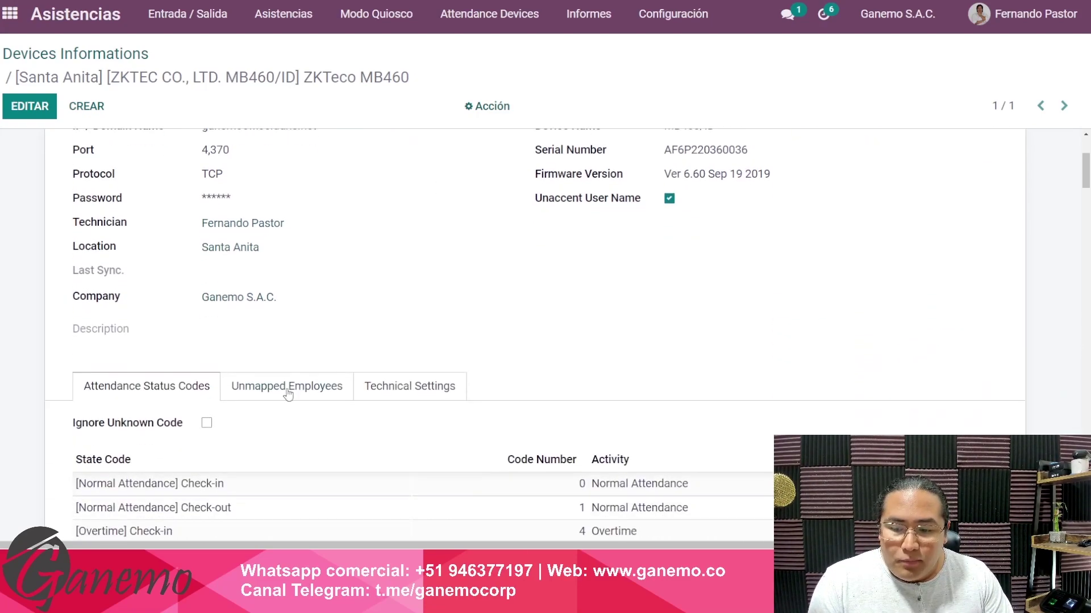
scroll(773, 259, "up", 3)
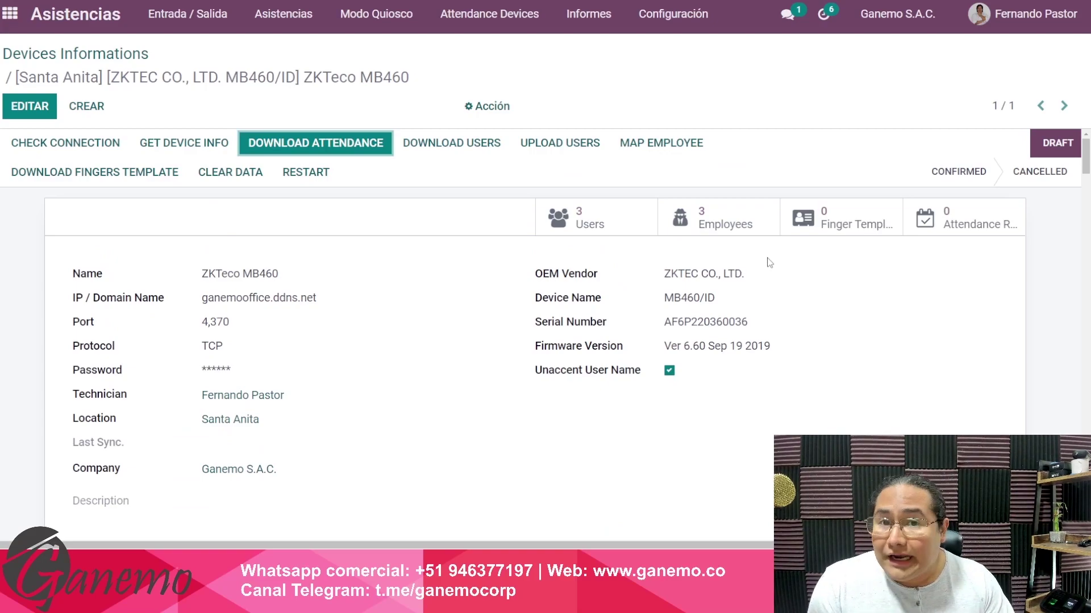
scroll(689, 265, "down", 4)
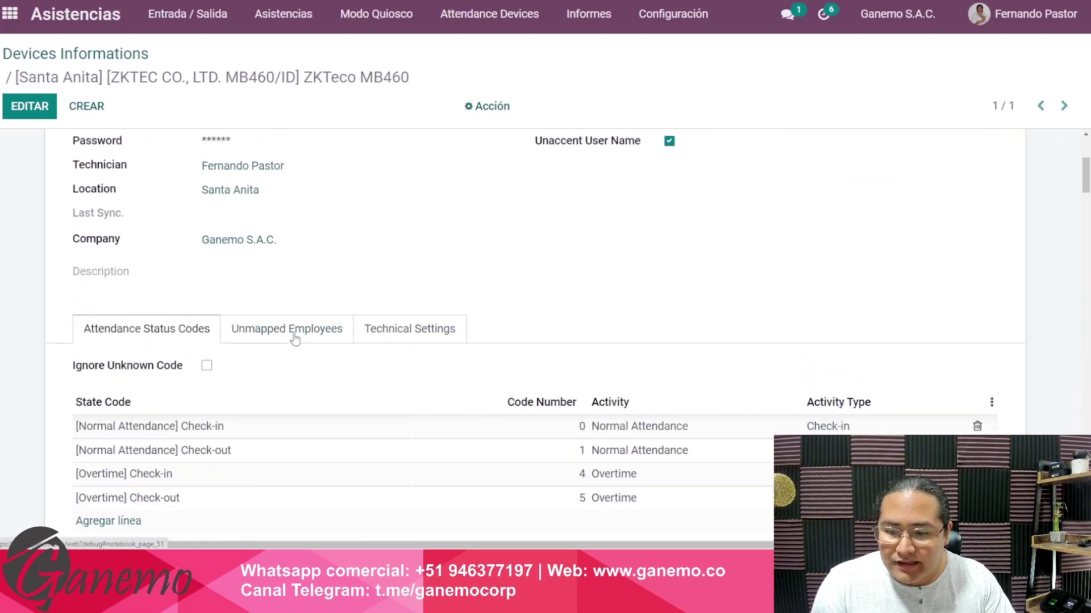
left_click(295, 336)
scroll(324, 332, "down", 9)
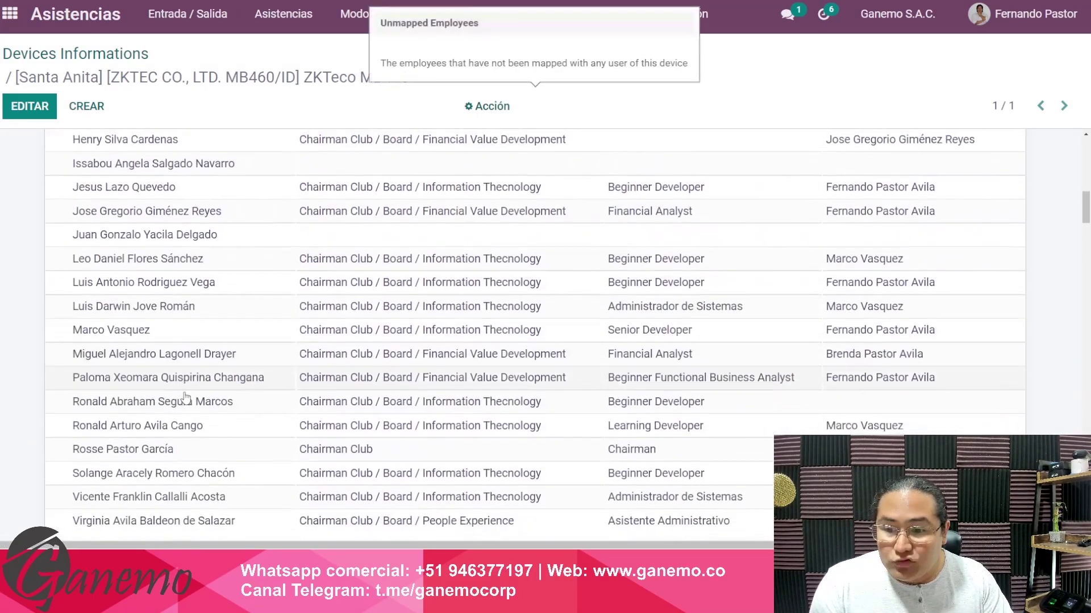
scroll(273, 435, "up", 10)
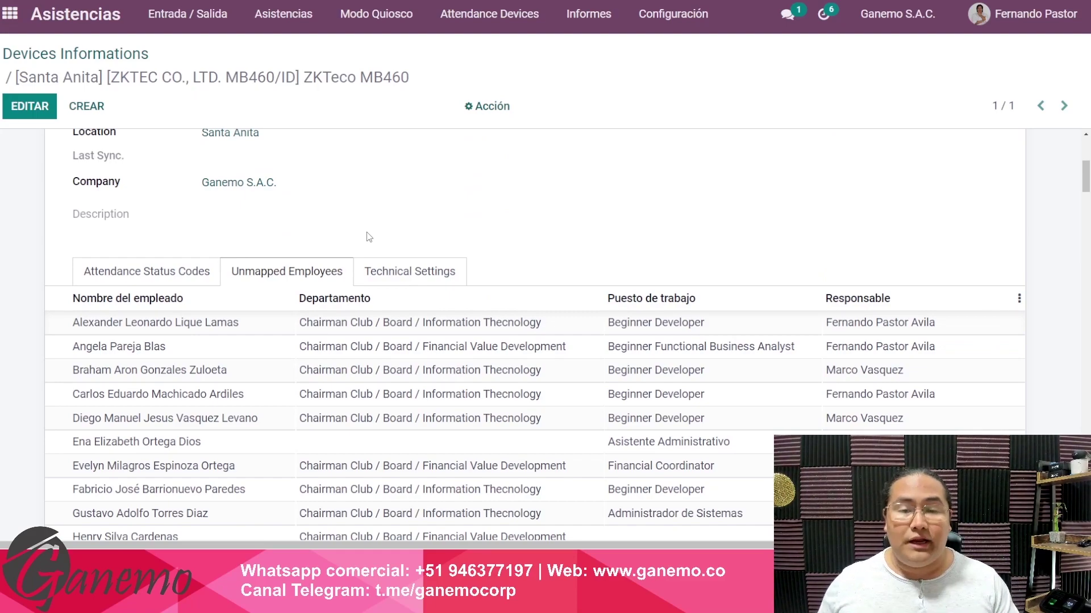
Step: Check the Users and Employees counters against the Unmapped Employees list, reading it down to its final entries
scroll(544, 269, "up", 5)
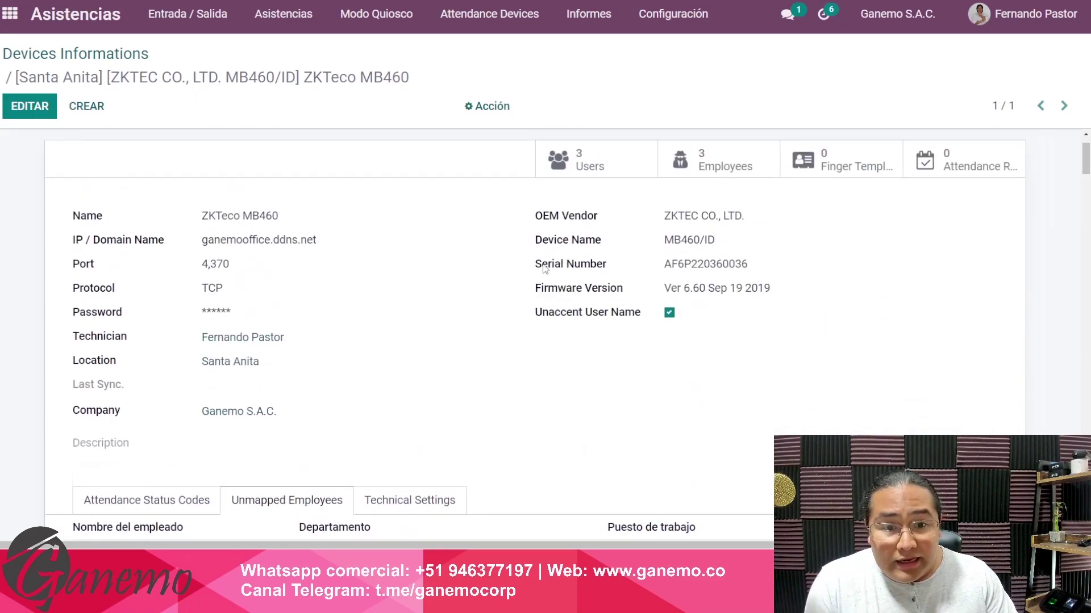
scroll(435, 282, "down", 6)
scroll(241, 264, "down", 6)
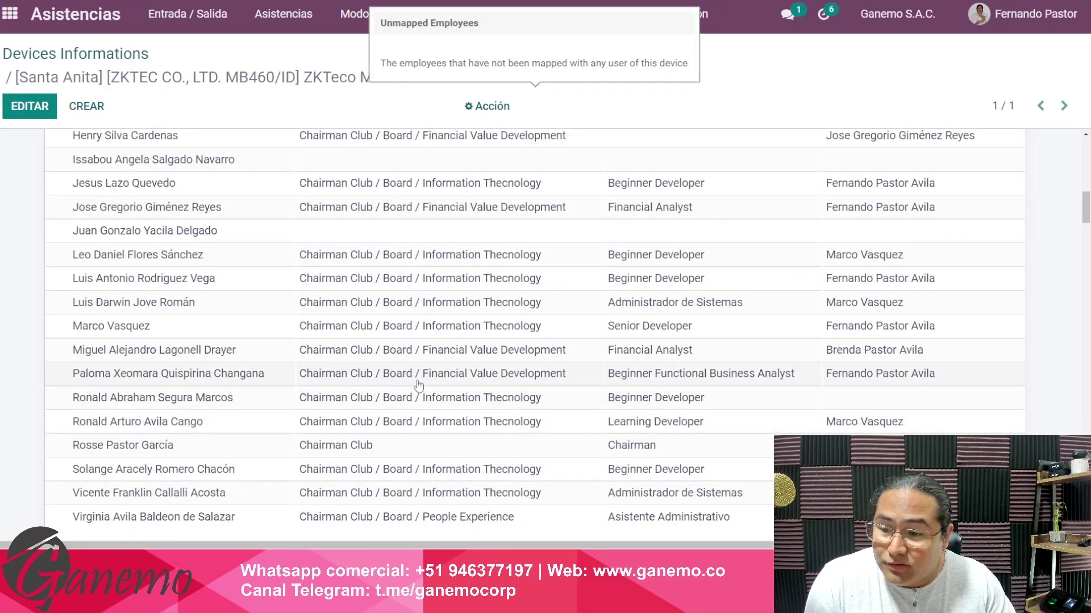
scroll(405, 386, "up", 2)
scroll(261, 441, "up", 6)
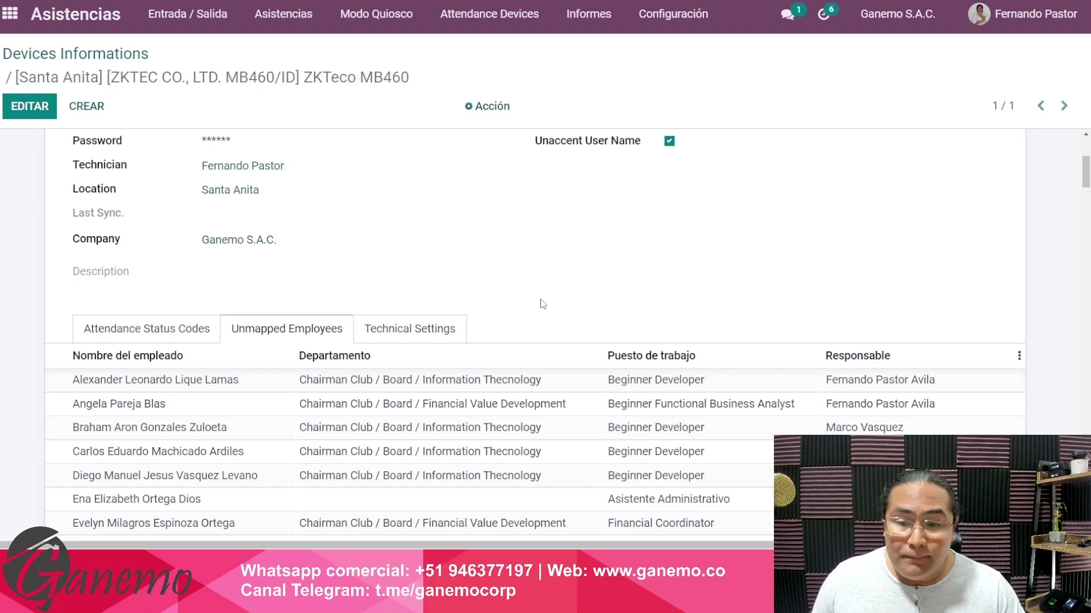
scroll(652, 322, "up", 4)
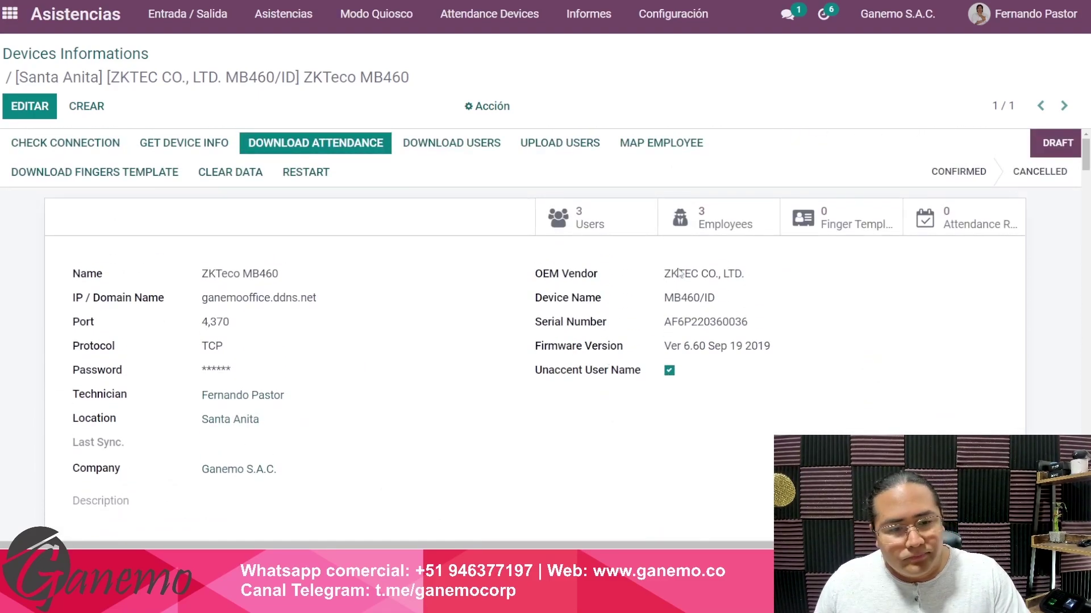
Step: View the employees already mapped to the device, and return to the ZKTeco MB460 device record
left_click(710, 227)
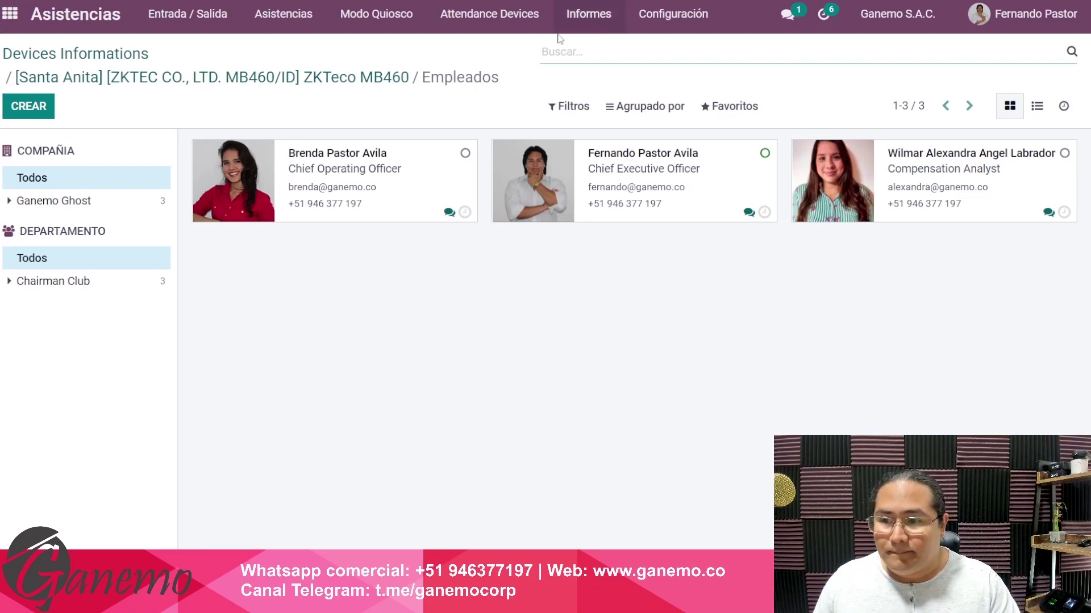
left_click(117, 54)
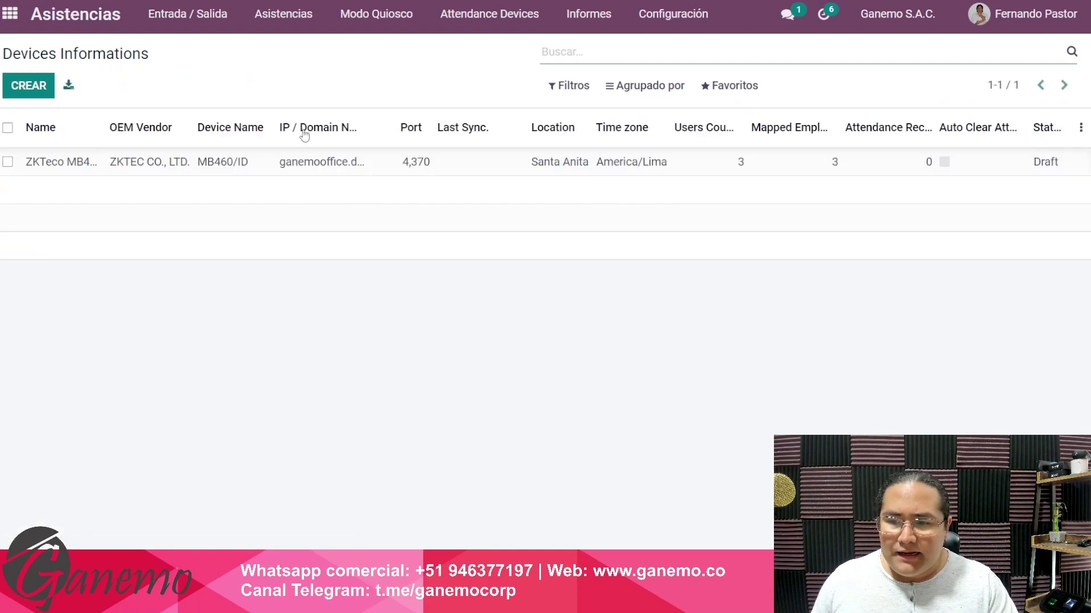
left_click(291, 164)
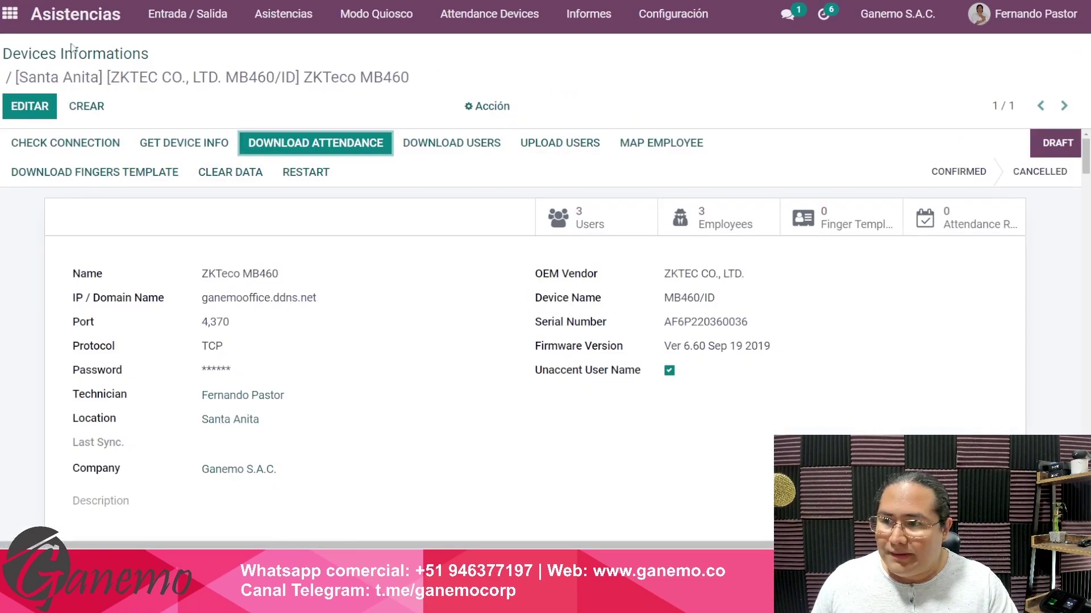
Step: Open the Chairman's employee record in the Empleados app, with the browser zoom reduced to 100%
left_click(10, 13)
scroll(372, 261, "down", 3)
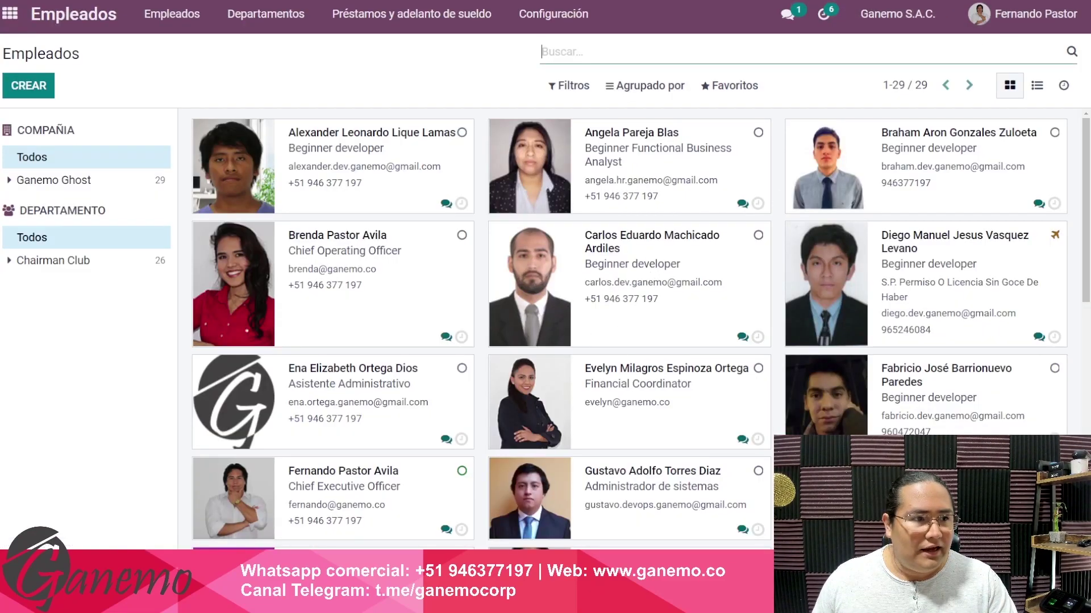
key("alt+f")
left_click(997, 91)
left_click(998, 91)
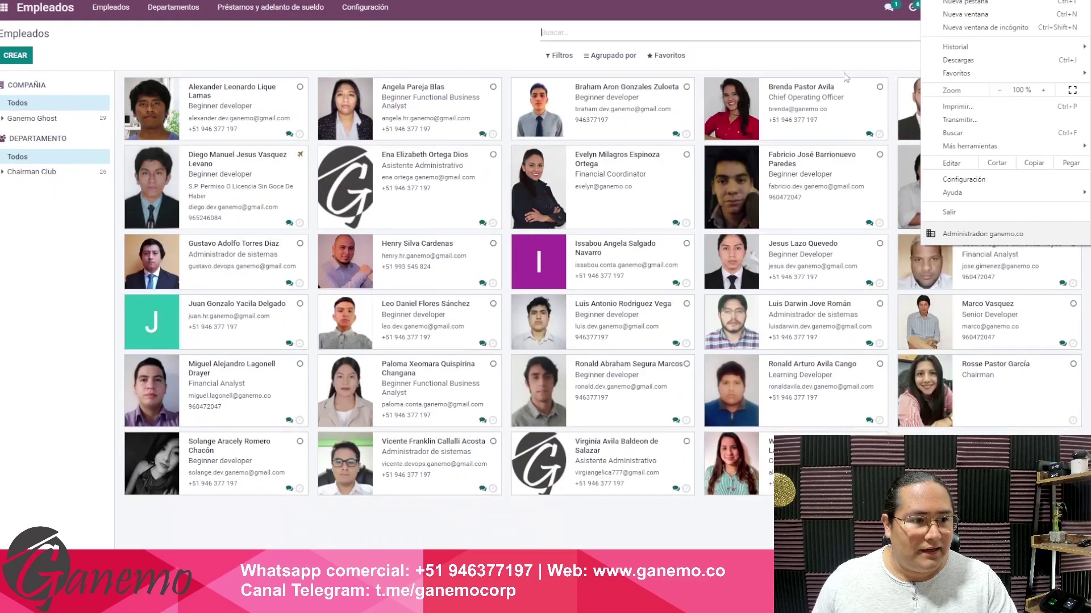
left_click(483, 54)
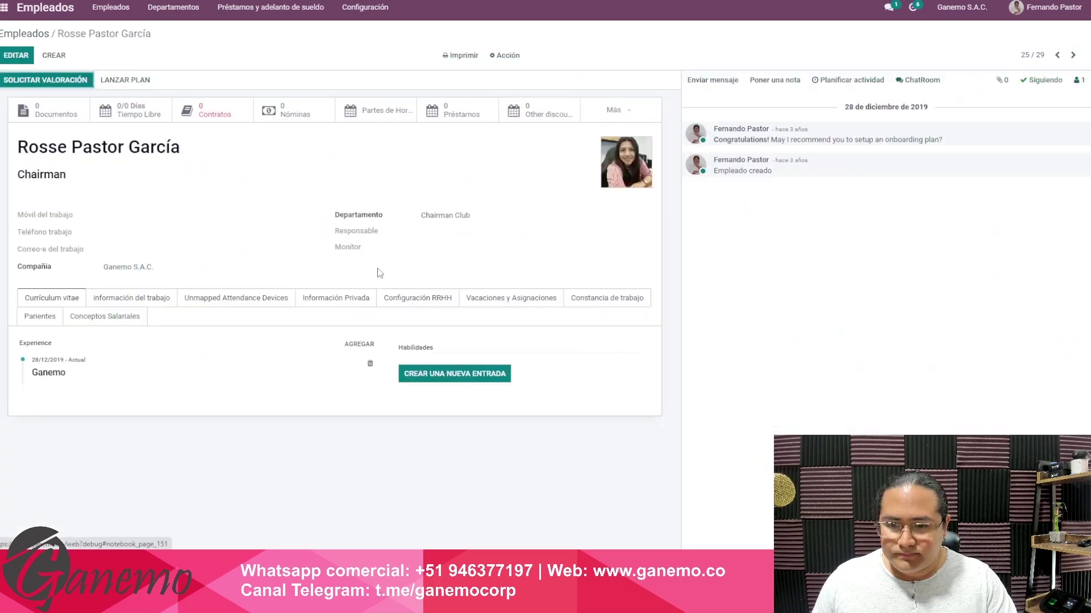
Step: Enter the badge ID and PIN code in the Chairman's HR settings, and save the employee record
left_click(430, 301)
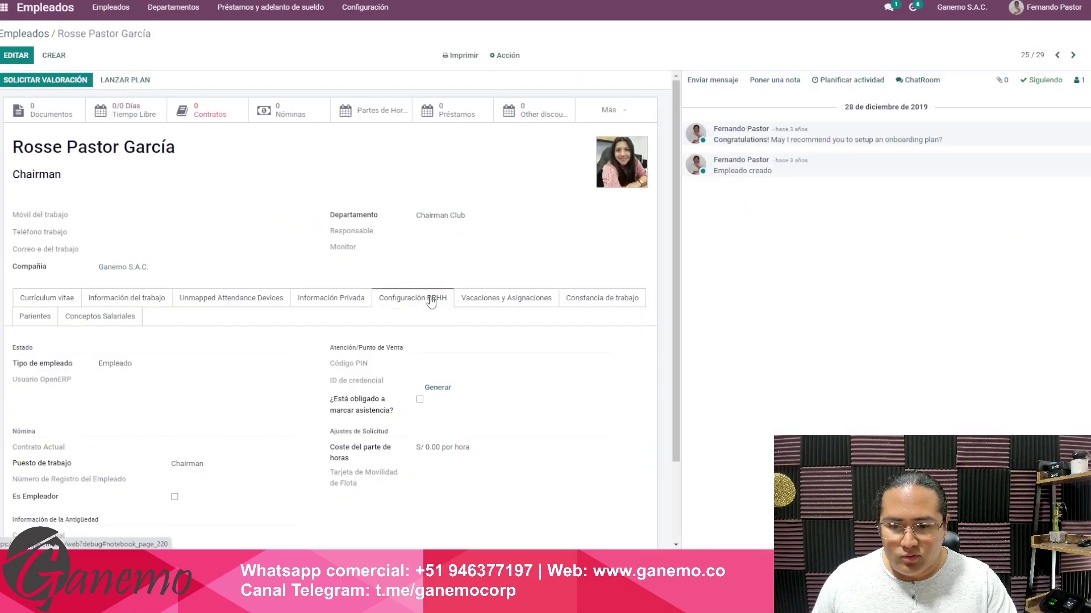
left_click(16, 56)
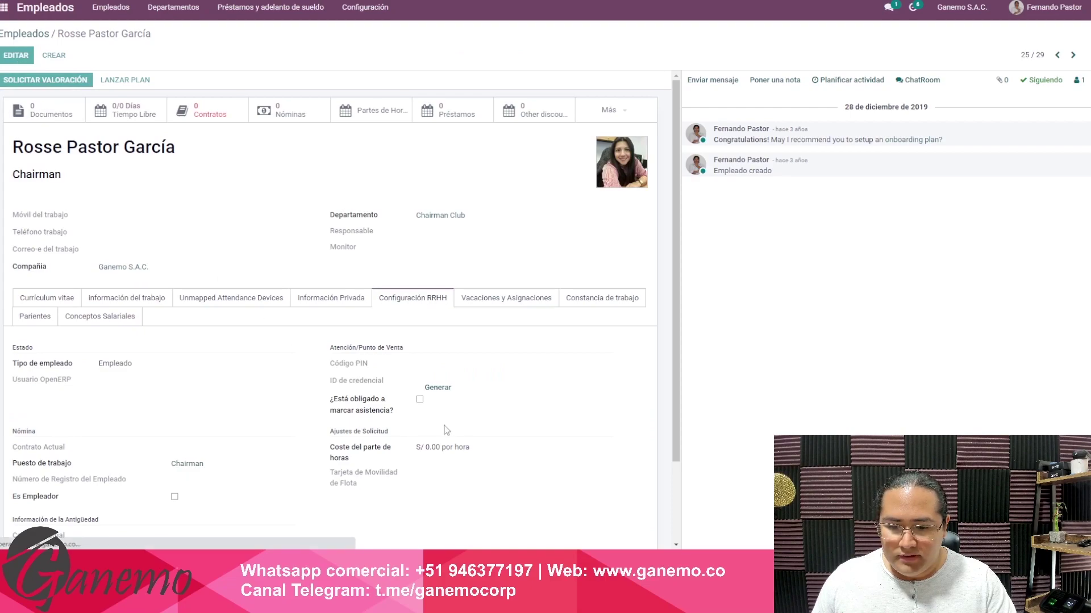
left_click(435, 385)
type("7")
left_click(442, 362)
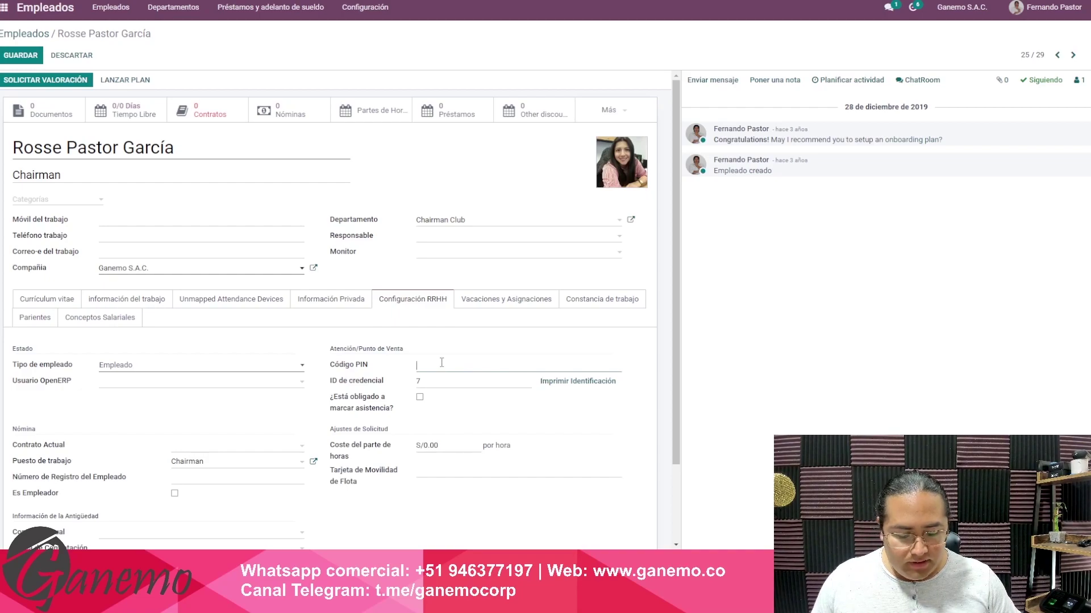
left_click(26, 59)
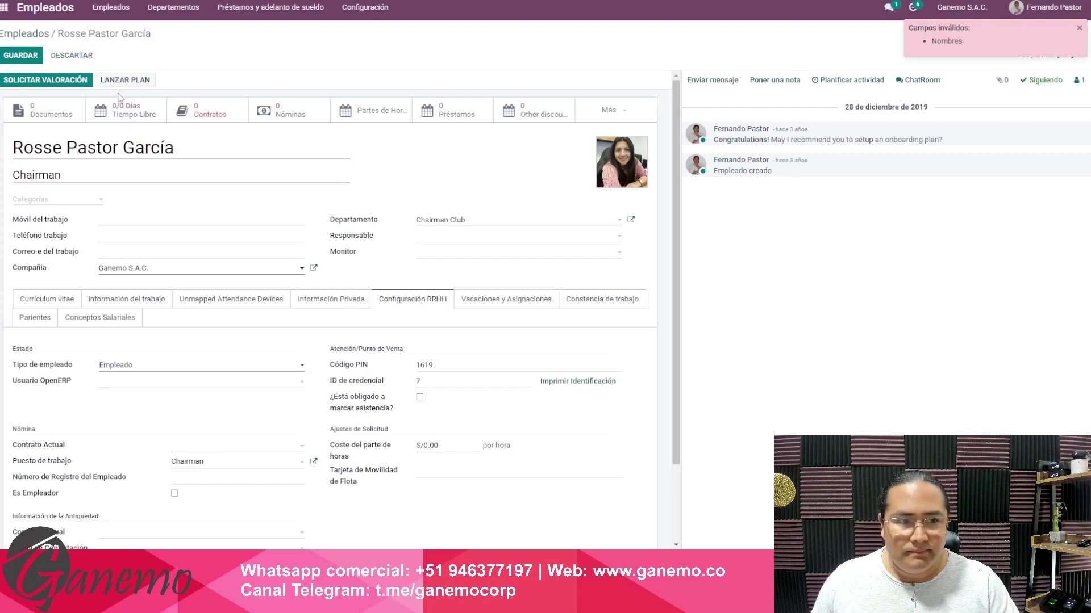
left_click(29, 60)
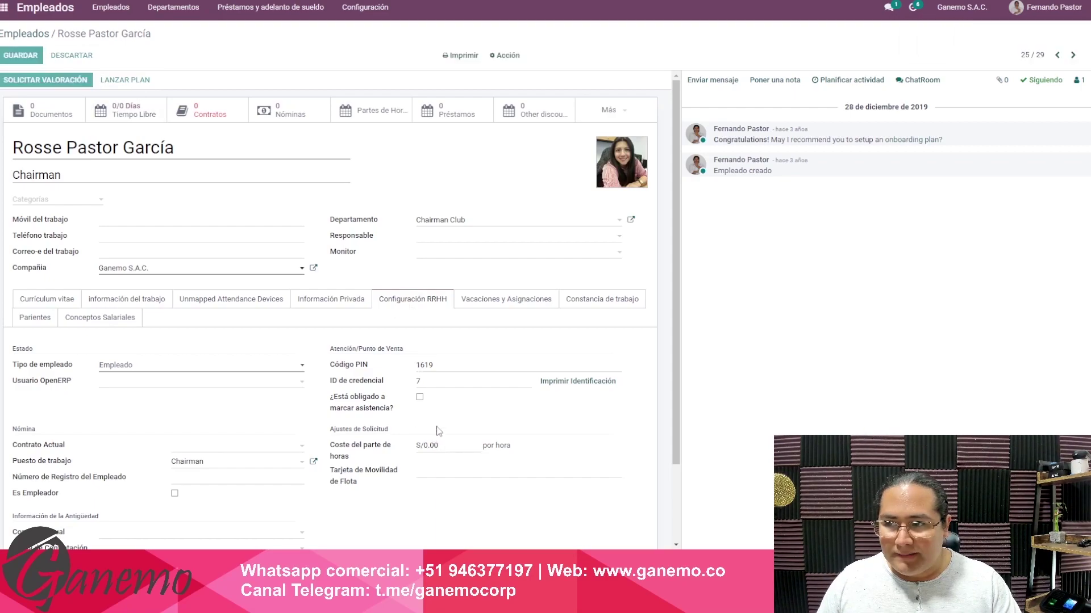
Step: Go back to the Asistencias app and open the ZKTeco MB460 device record
left_click(4, 8)
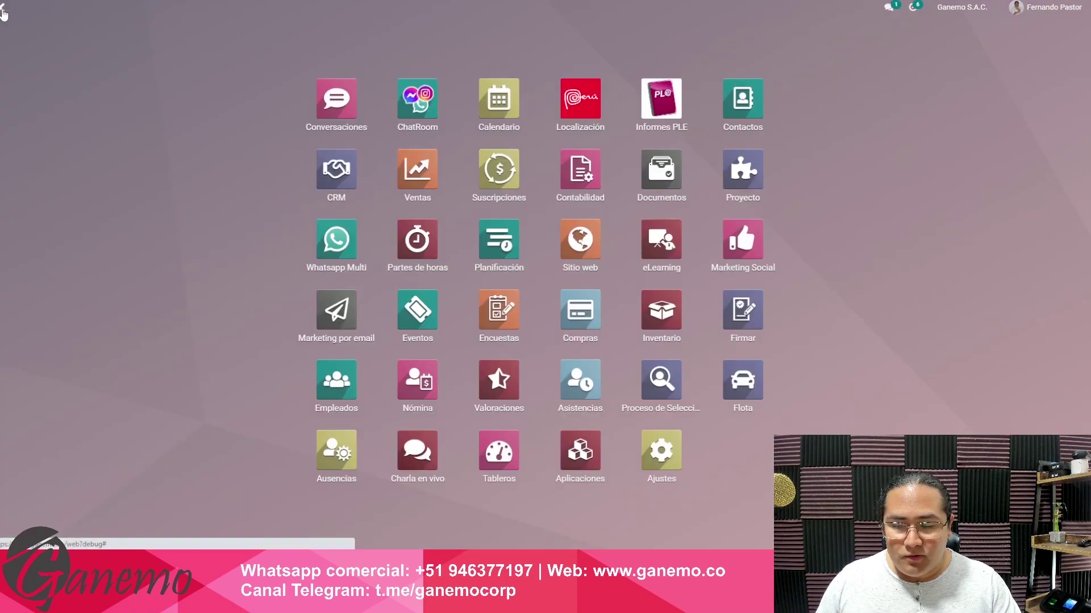
left_click(572, 376)
left_click(324, 8)
left_click(321, 32)
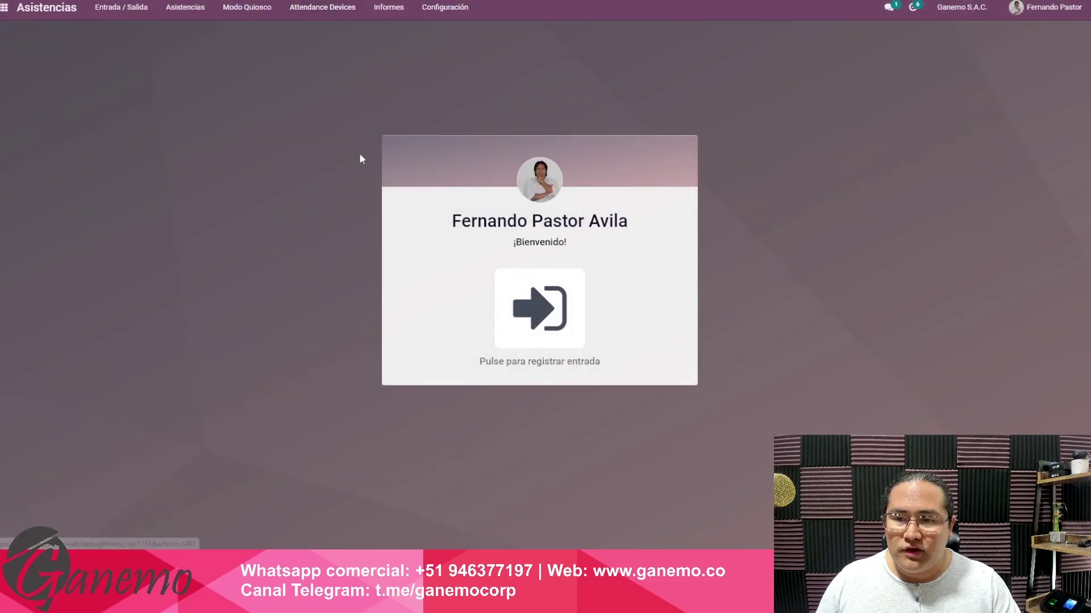
left_click(377, 105)
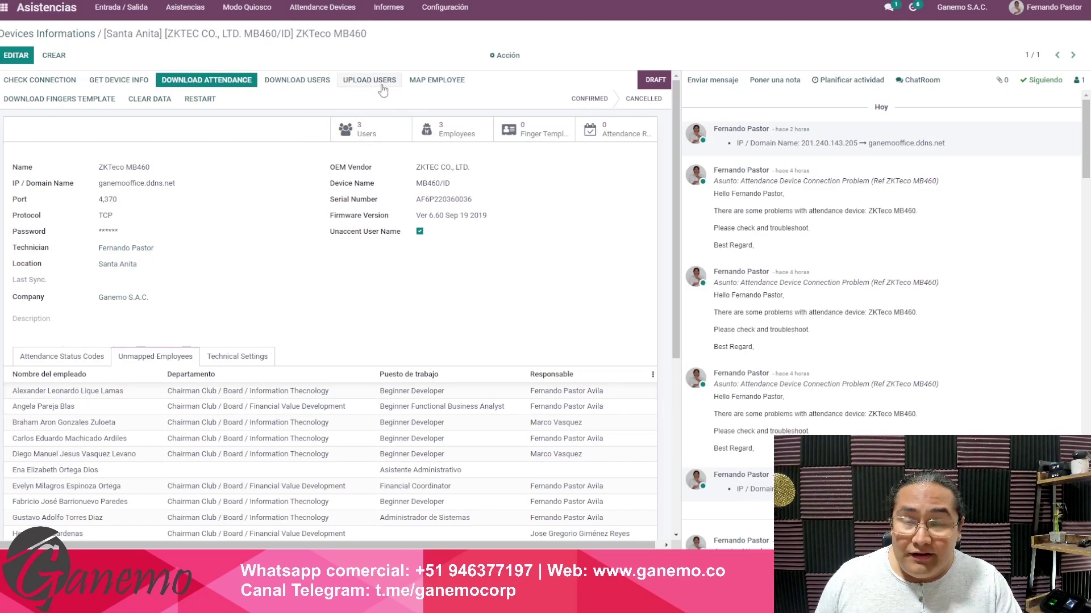
Step: Look for the Chairman among the device's unmapped employees and review the rest of the list
scroll(282, 464, "down", 5)
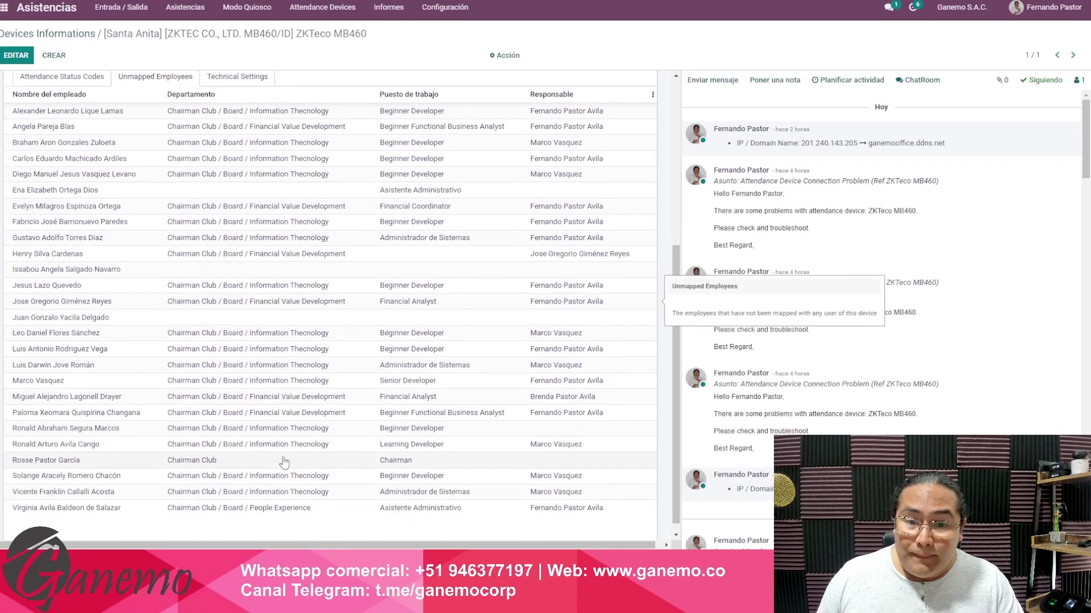
scroll(294, 316, "up", 3)
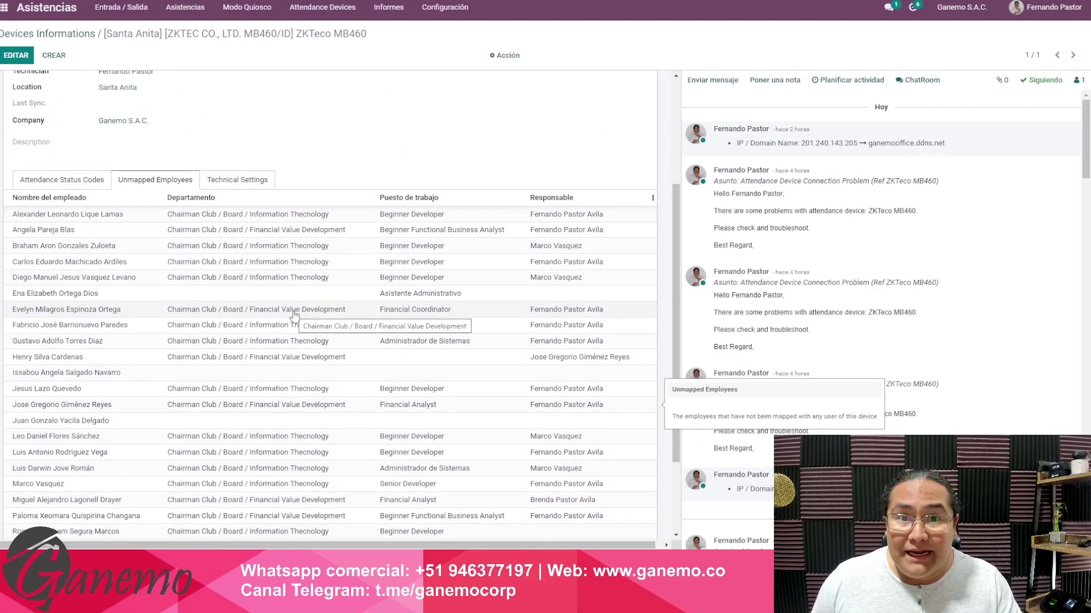
scroll(295, 316, "up", 5)
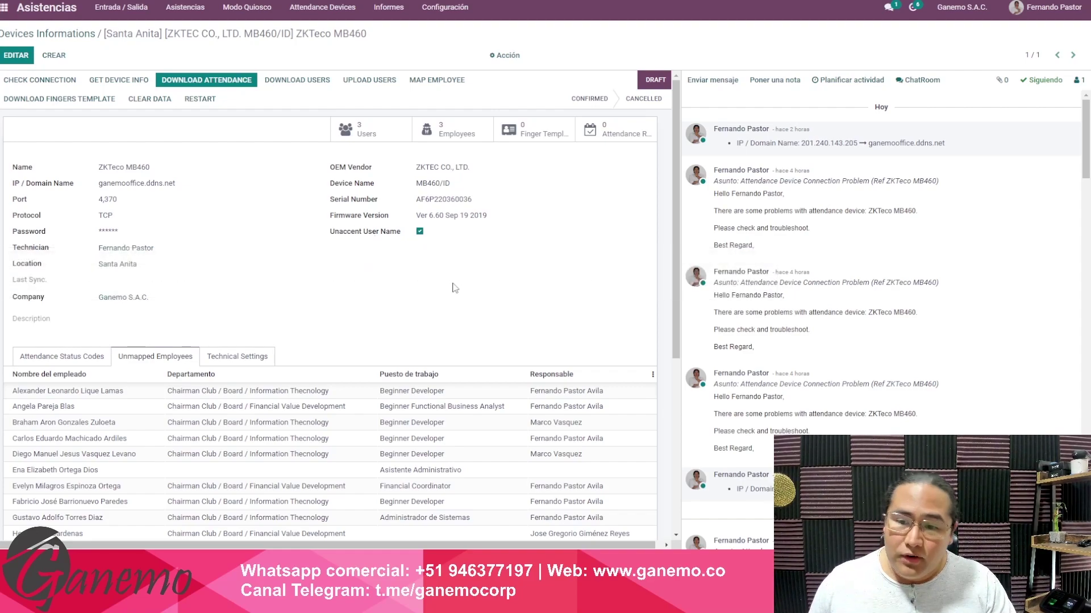
scroll(458, 311, "down", 2)
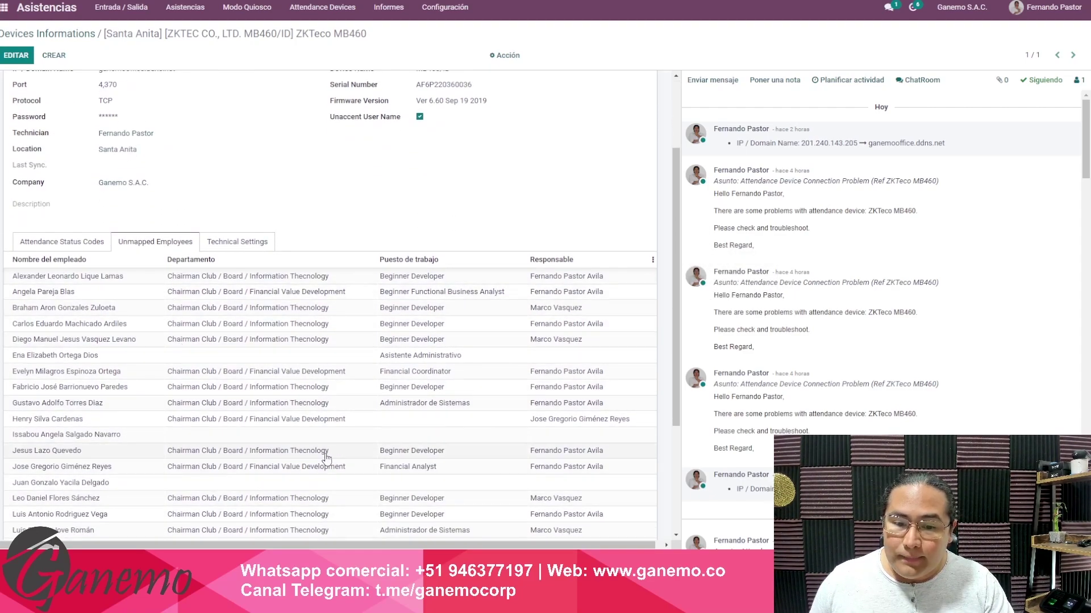
scroll(346, 472, "up", 2)
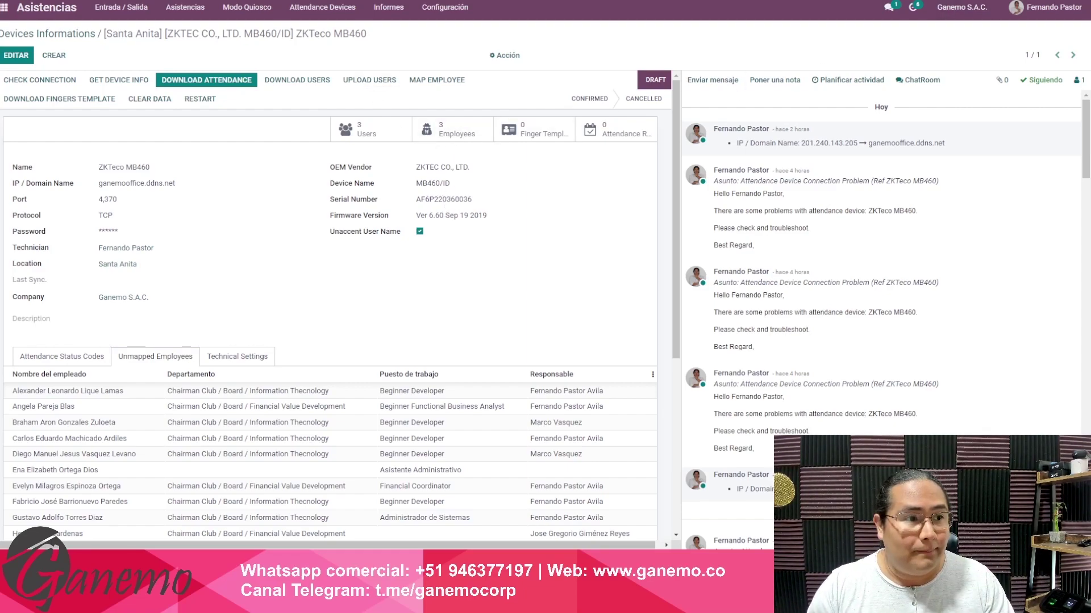
Step: Enlarge the browser zoom again and upload the unmapped employees to the device with Upload Users
left_click(1082, 0)
left_click(1043, 90)
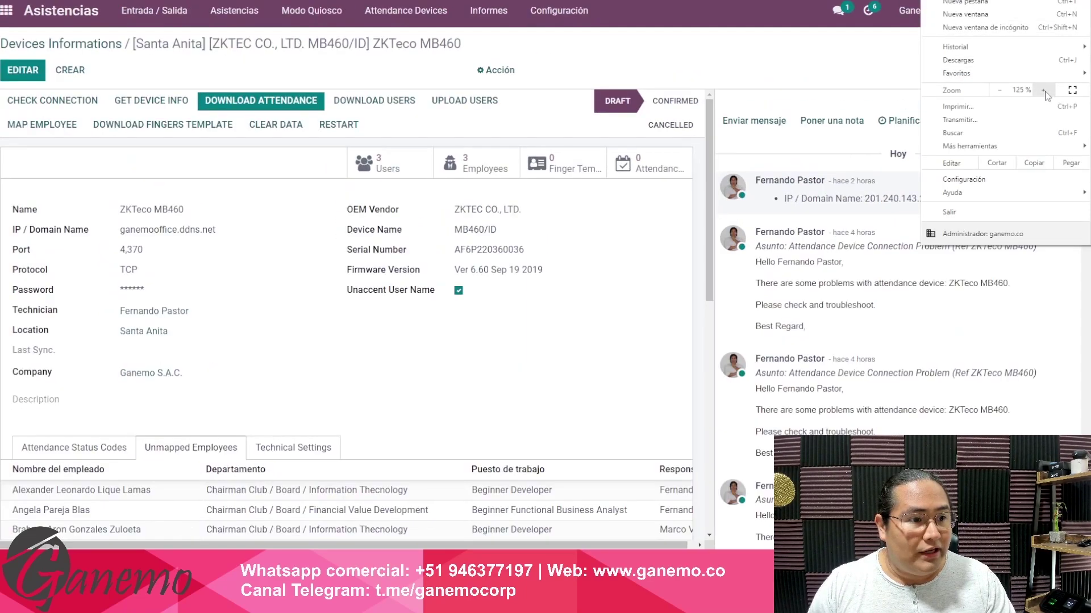
left_click(1042, 90)
left_click(1043, 89)
left_click(621, 103)
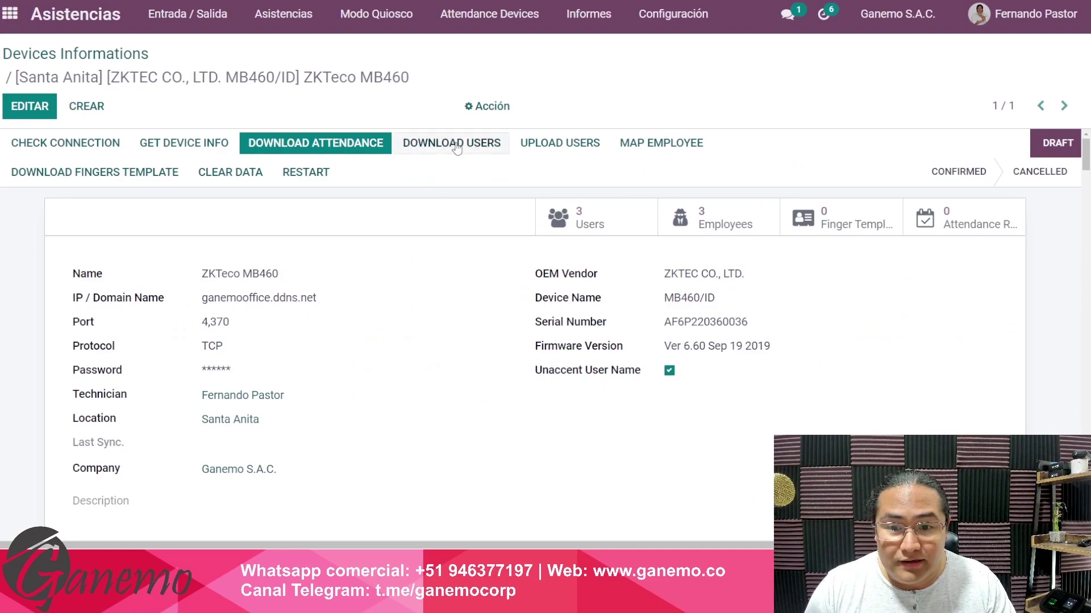
left_click(561, 143)
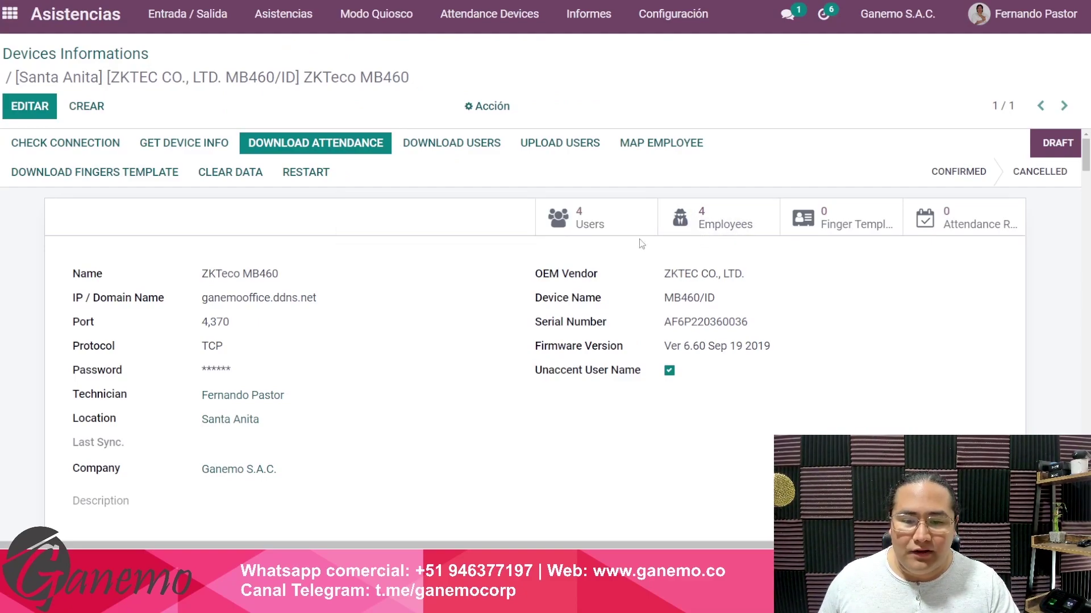
Step: Verify the new upload by checking the Unmapped Employees list and the device's Users and Employees counters
scroll(491, 284, "down", 1)
scroll(492, 284, "down", 6)
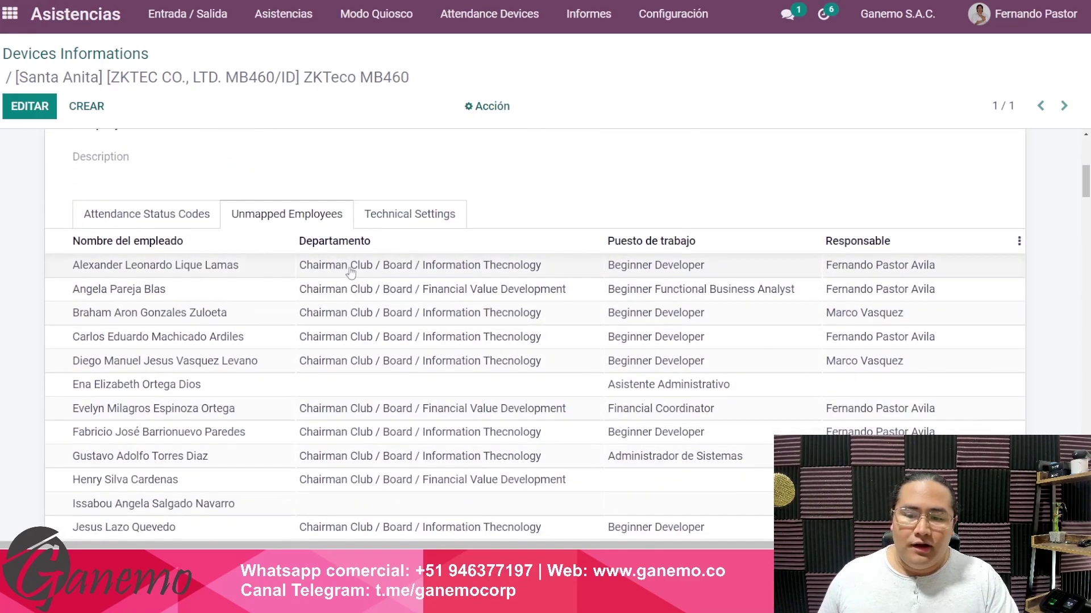
scroll(382, 390, "down", 4)
scroll(480, 308, "up", 9)
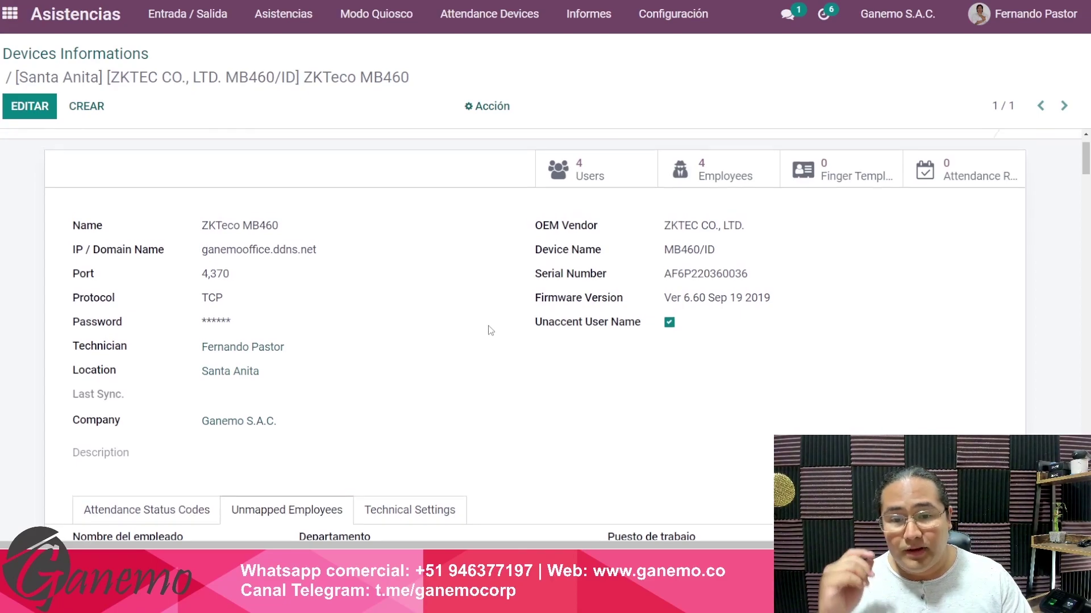
scroll(486, 318, "up", 1)
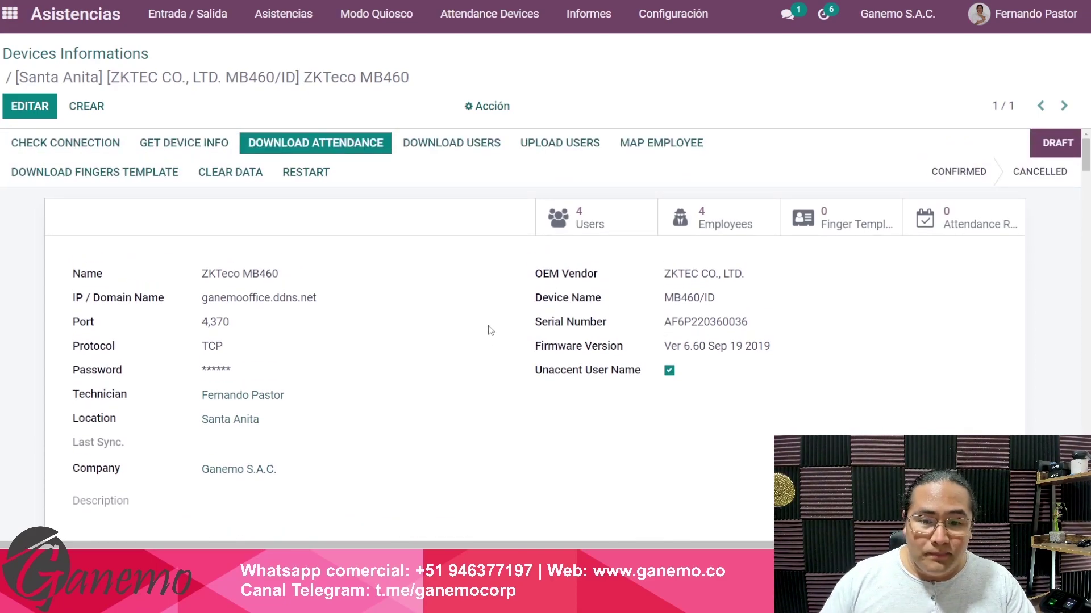